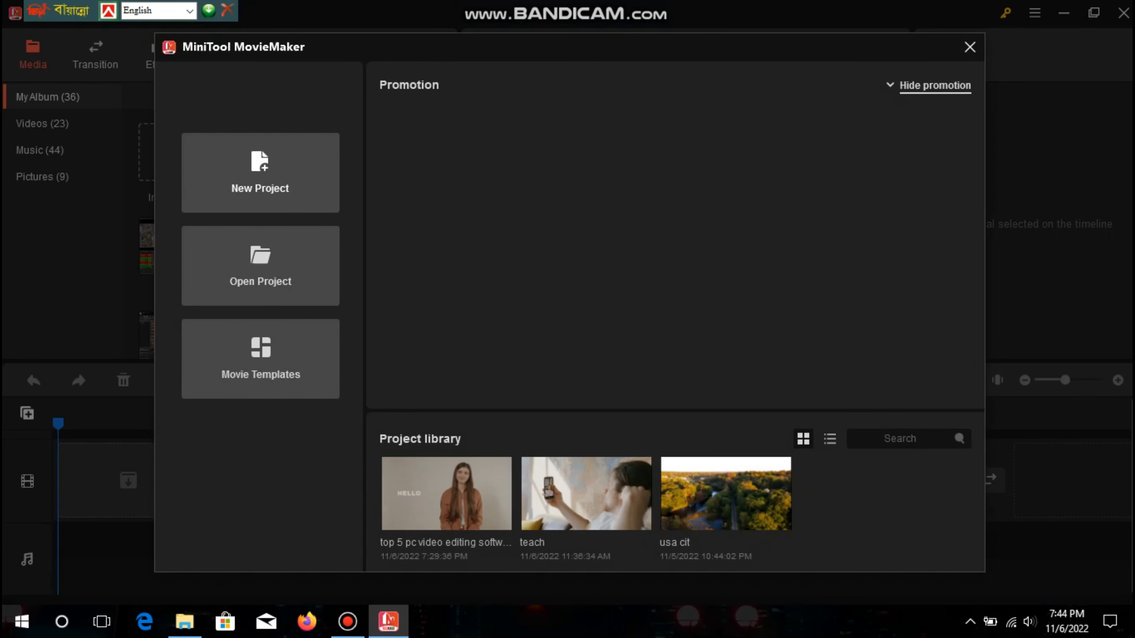
# Step: Start a new video project
pyautogui.click(260, 173)
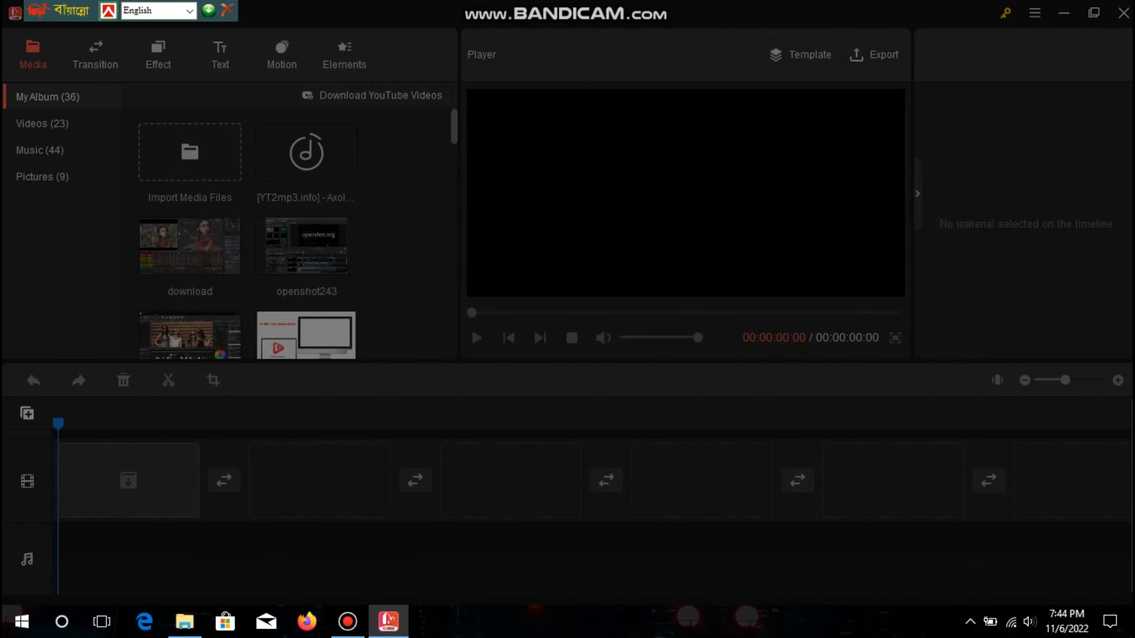
pyautogui.scroll(-2, 298, 234)
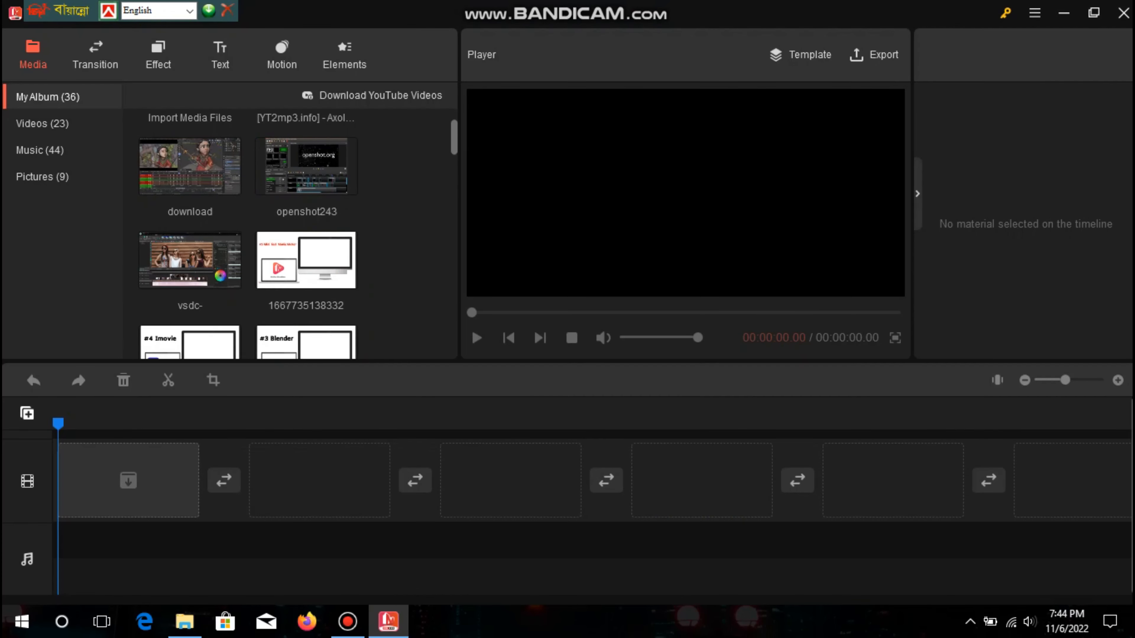
pyautogui.scroll(-1, 297, 235)
pyautogui.scroll(3, 298, 234)
pyautogui.click(190, 152)
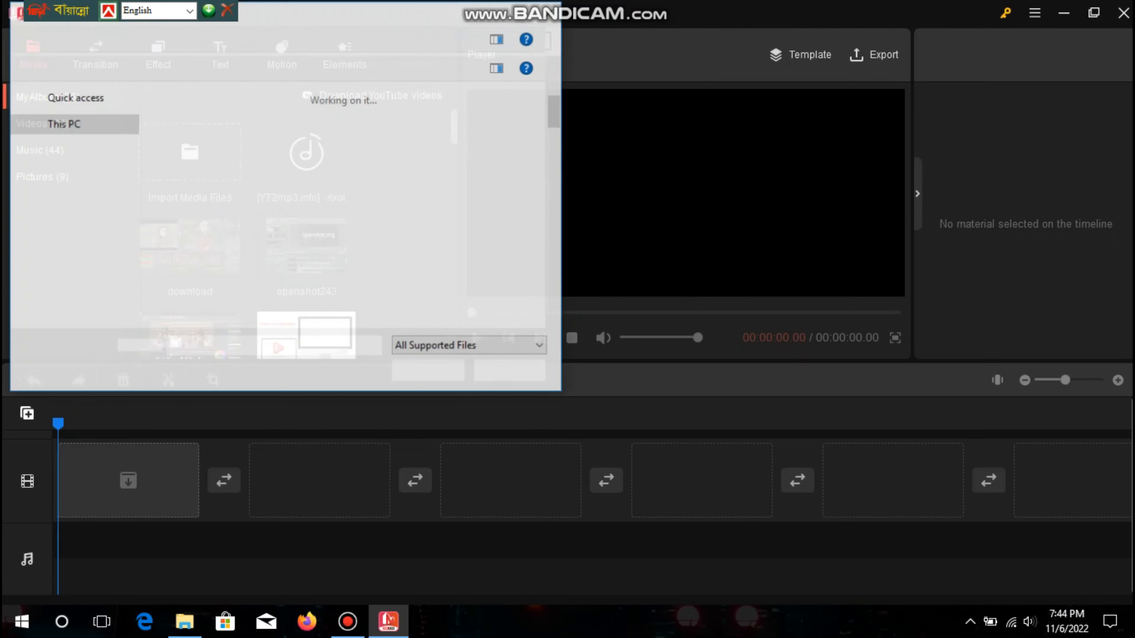
pyautogui.scroll(-6, 295, 201)
pyautogui.scroll(1, 313, 210)
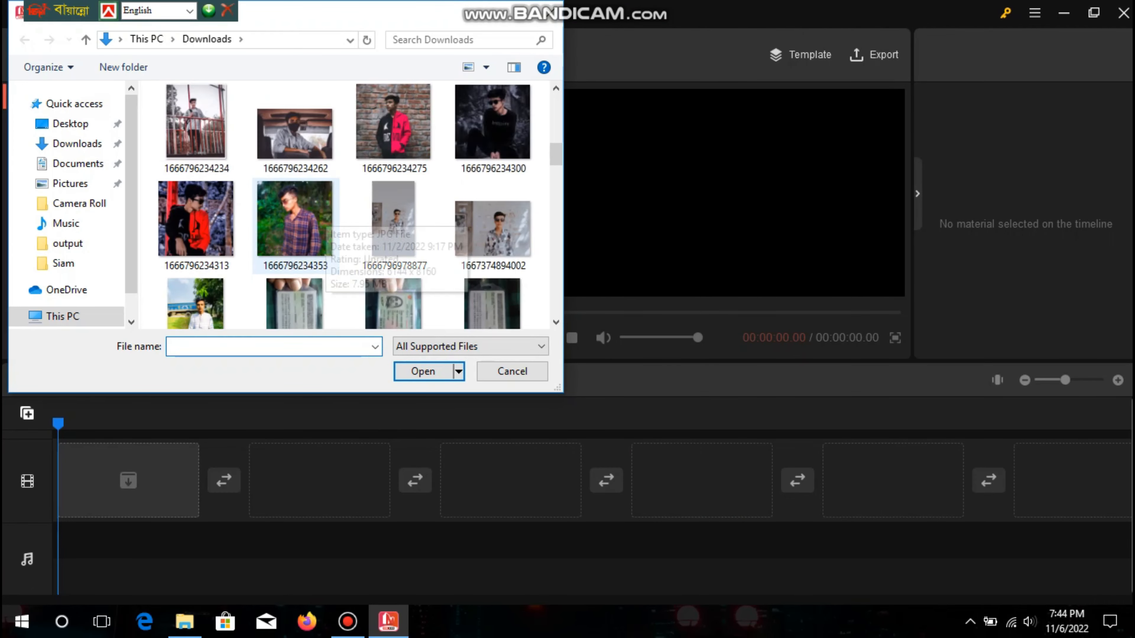
pyautogui.scroll(-8, 313, 210)
pyautogui.scroll(5, 344, 206)
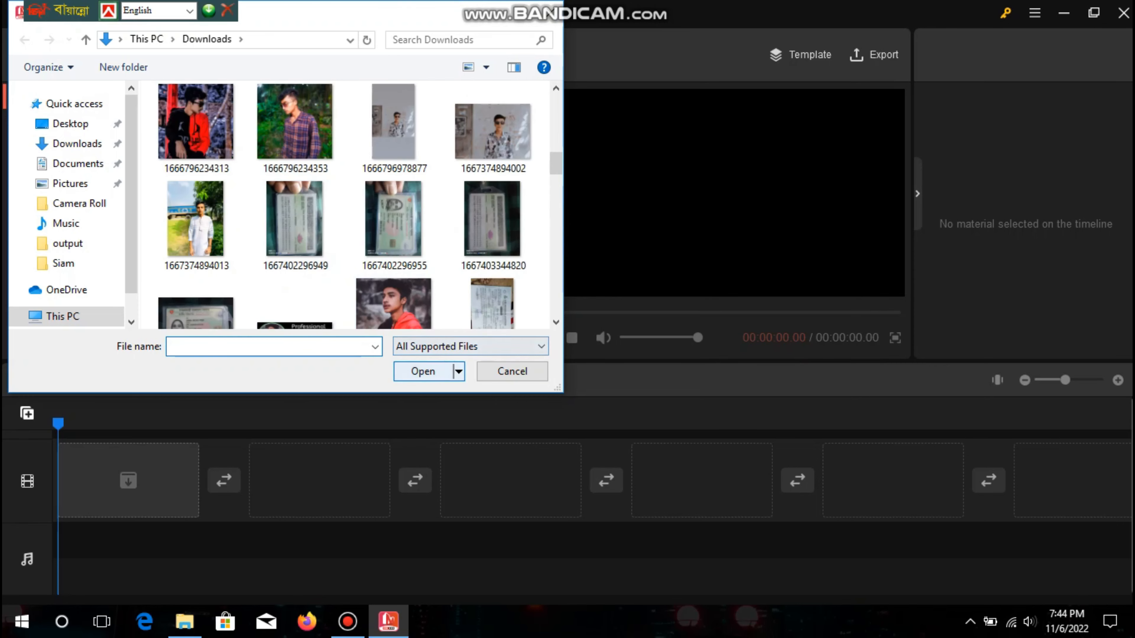
pyautogui.click(551, 9)
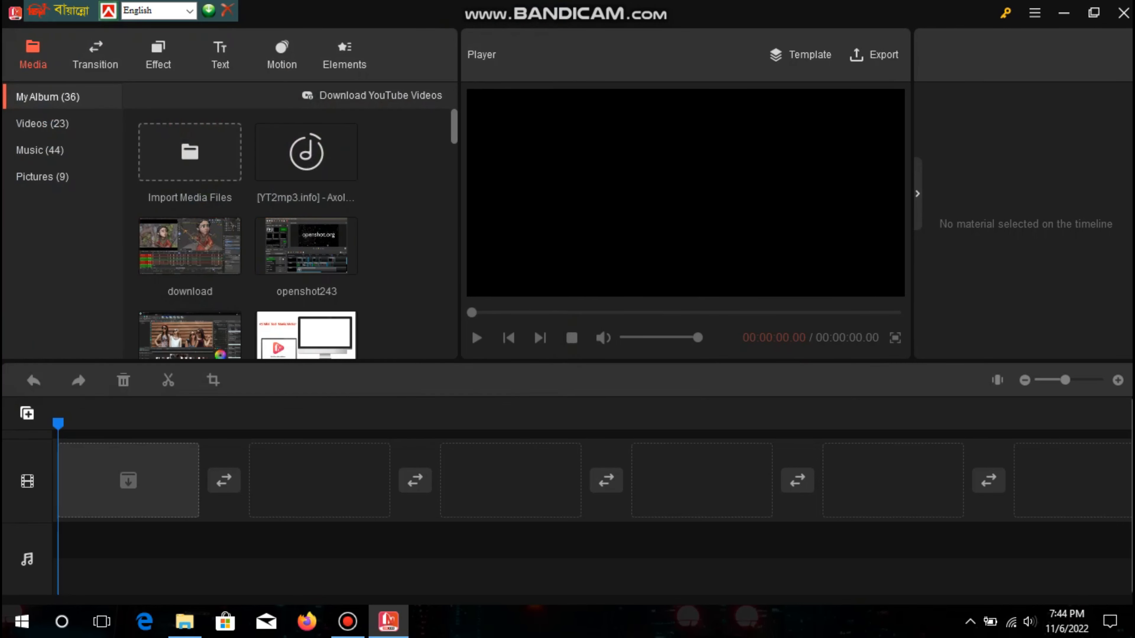
# Step: Add the piano keyboard video "production ID_4962..." from the album to the video track and trim it to about 3.4 seconds
pyautogui.scroll(-8, 295, 251)
pyautogui.scroll(-6, 241, 268)
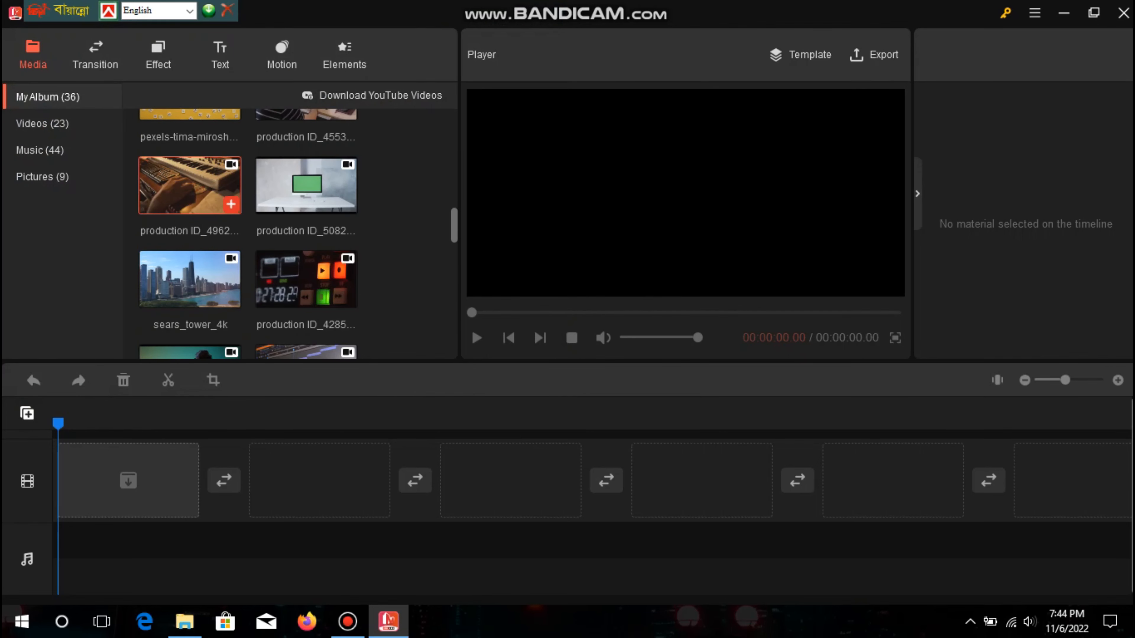
pyautogui.click(231, 204)
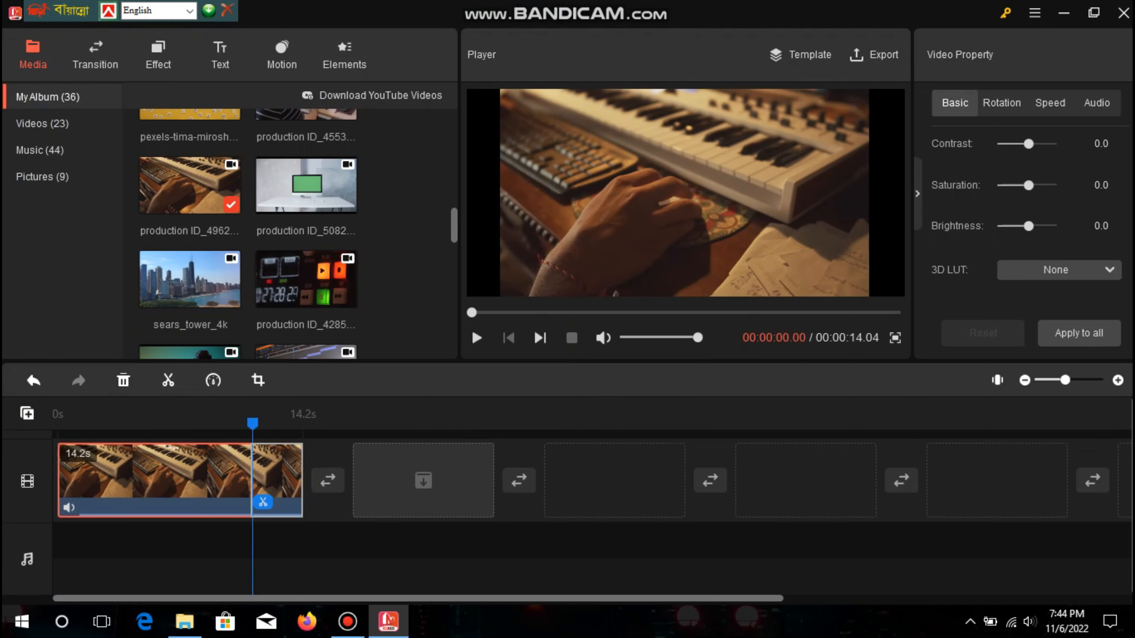
pyautogui.click(139, 502)
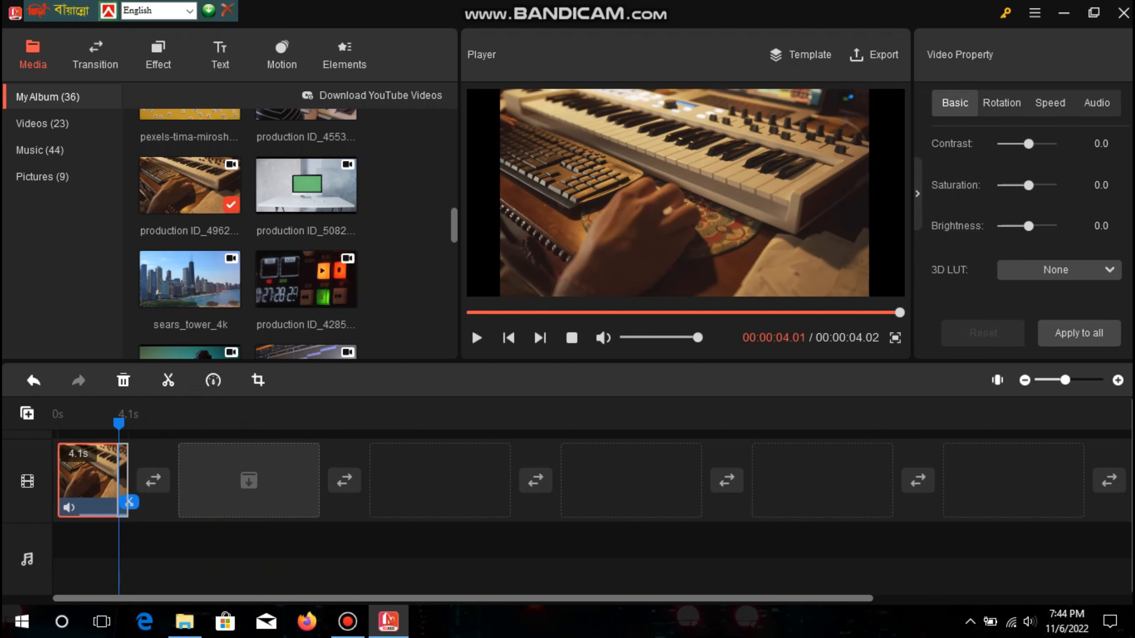
pyautogui.click(116, 501)
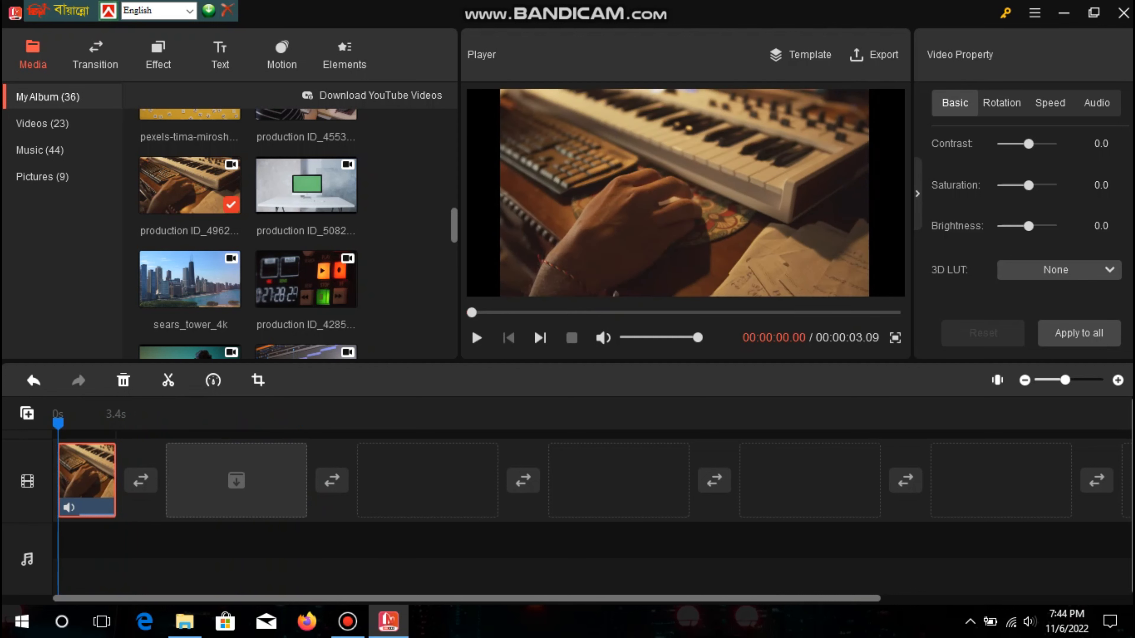
# Step: Add the Caption17 text template above the piano keyboard clip at the start of the timeline
pyautogui.click(220, 56)
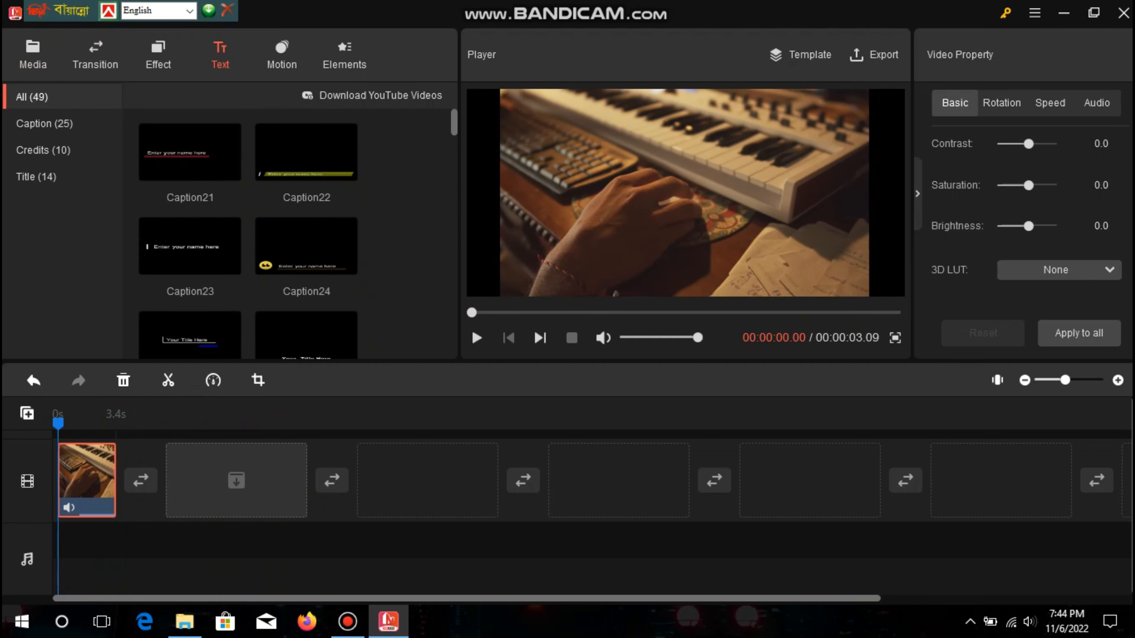
pyautogui.scroll(5, 304, 242)
pyautogui.scroll(-2, 306, 208)
pyautogui.scroll(-8, 306, 219)
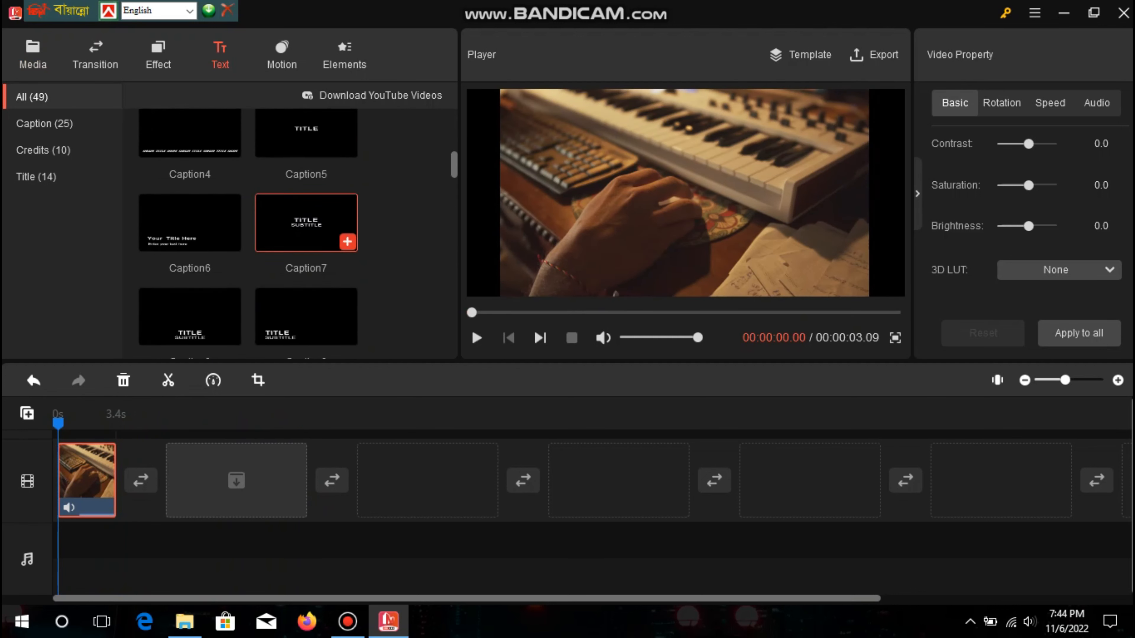
pyautogui.scroll(-1, 306, 210)
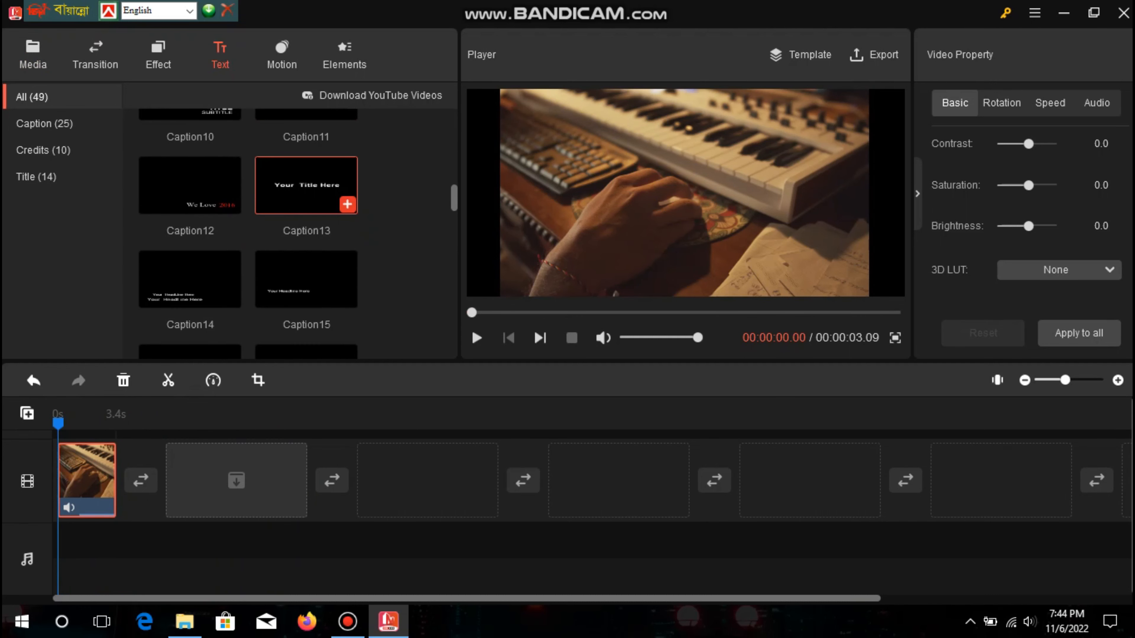
pyautogui.scroll(3, 306, 219)
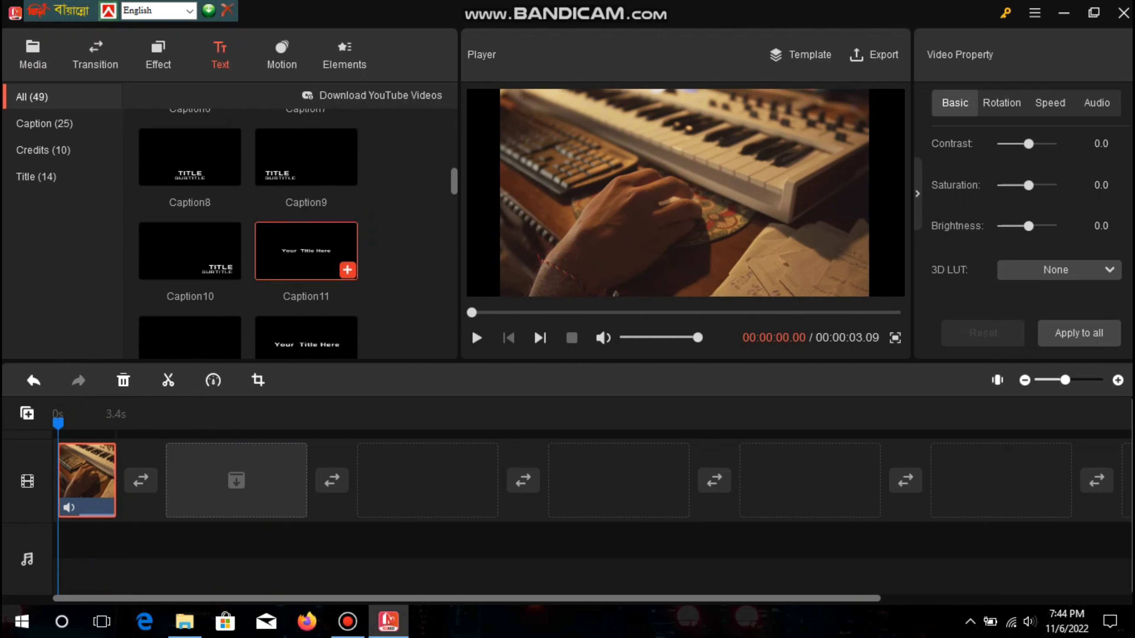
pyautogui.moveTo(306, 251)
pyautogui.scroll(-5, 306, 259)
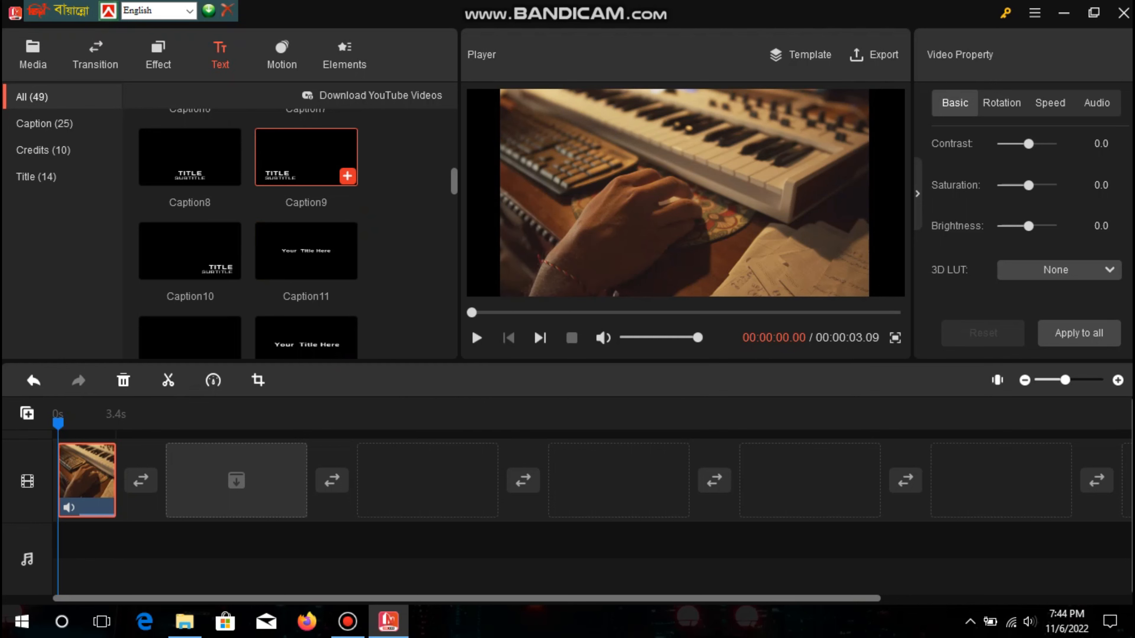
pyautogui.scroll(1, 306, 268)
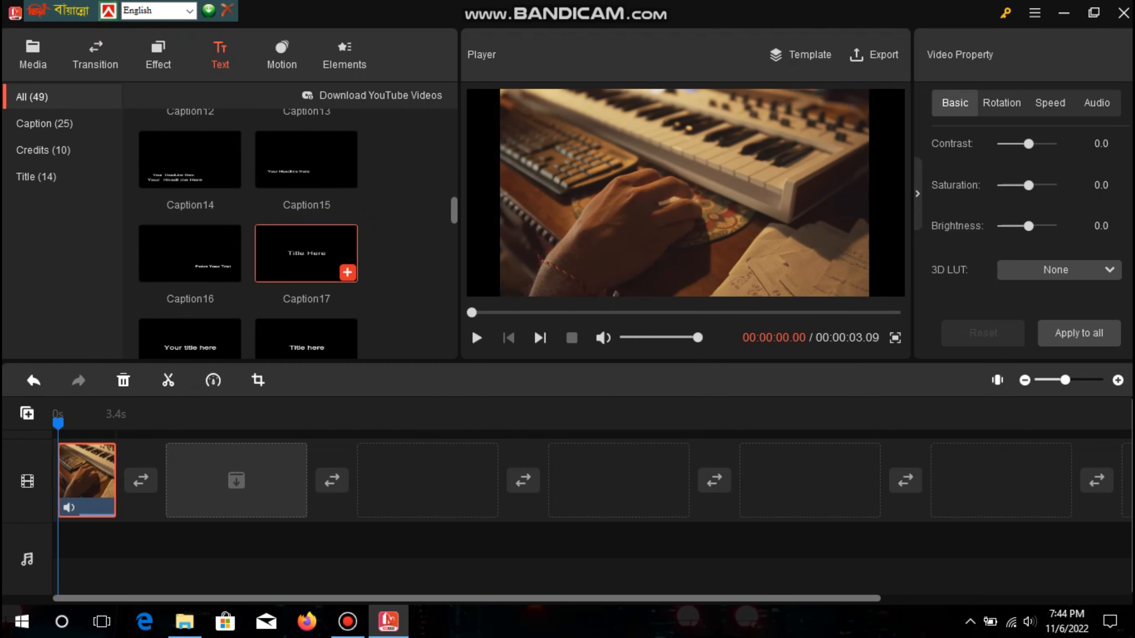
pyautogui.click(347, 272)
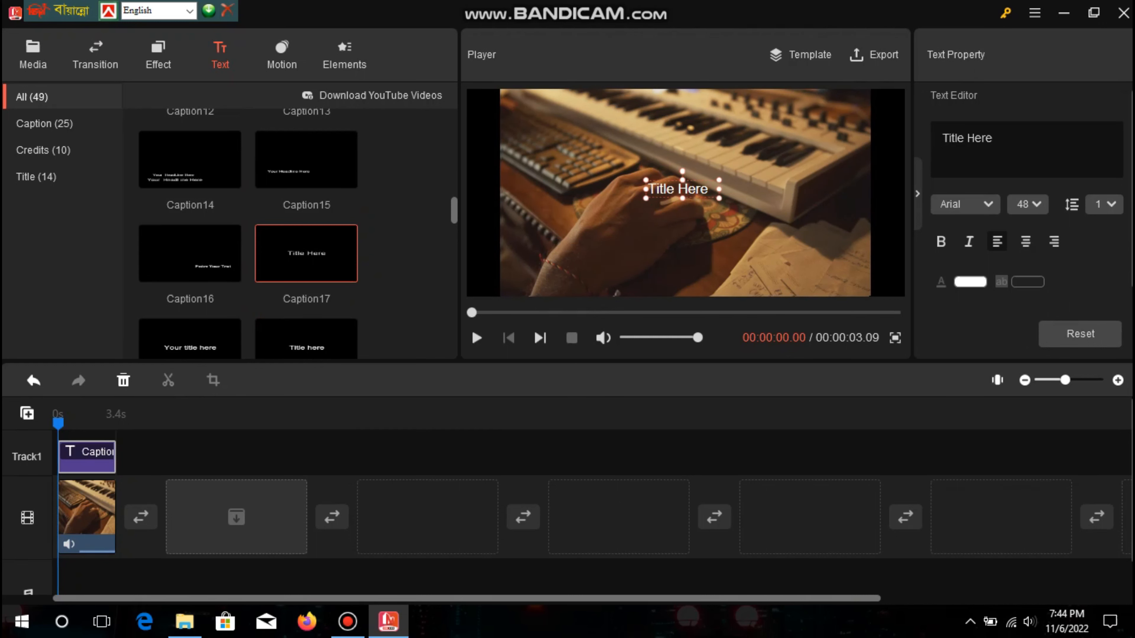
# Step: Replace the caption's placeholder text with "#5 Mini Tool Movie Maker"
pyautogui.press('BackSpace')
pyautogui.press('BackSpace')
pyautogui.press('BackSpace')
pyautogui.press('BackSpace')
pyautogui.press('BackSpace')
pyautogui.press('BackSpace')
pyautogui.press('BackSpace')
pyautogui.press('BackSpace')
pyautogui.press('BackSpace')
pyautogui.press('BackSpace')
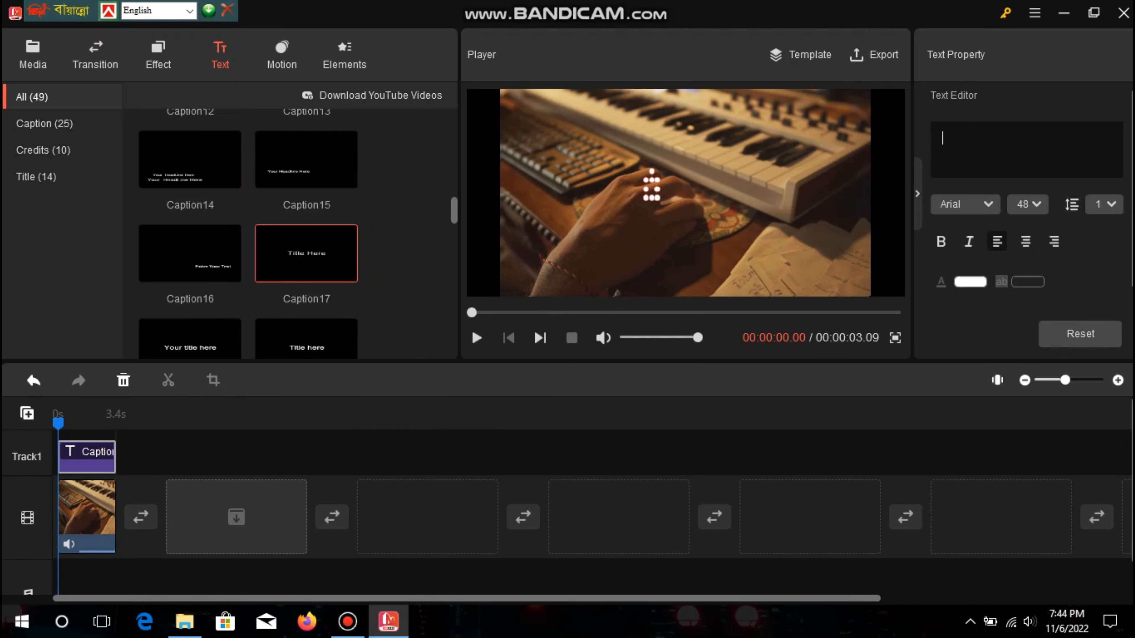
pyautogui.write('#5')
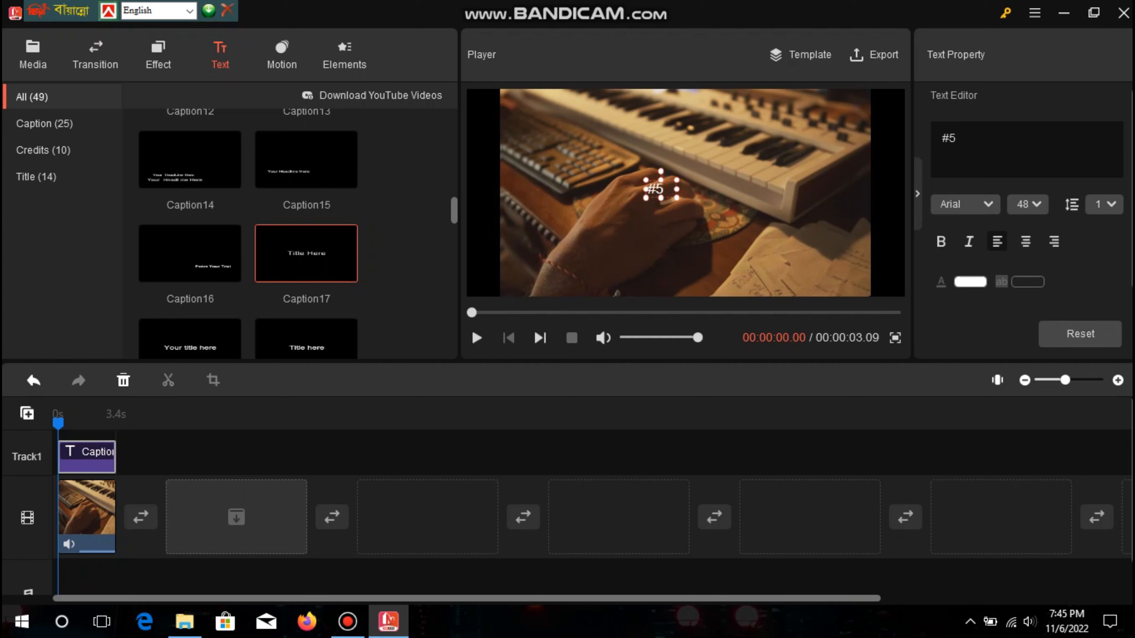
pyautogui.write('6')
pyautogui.press('BackSpace')
pyautogui.write('Mini ')
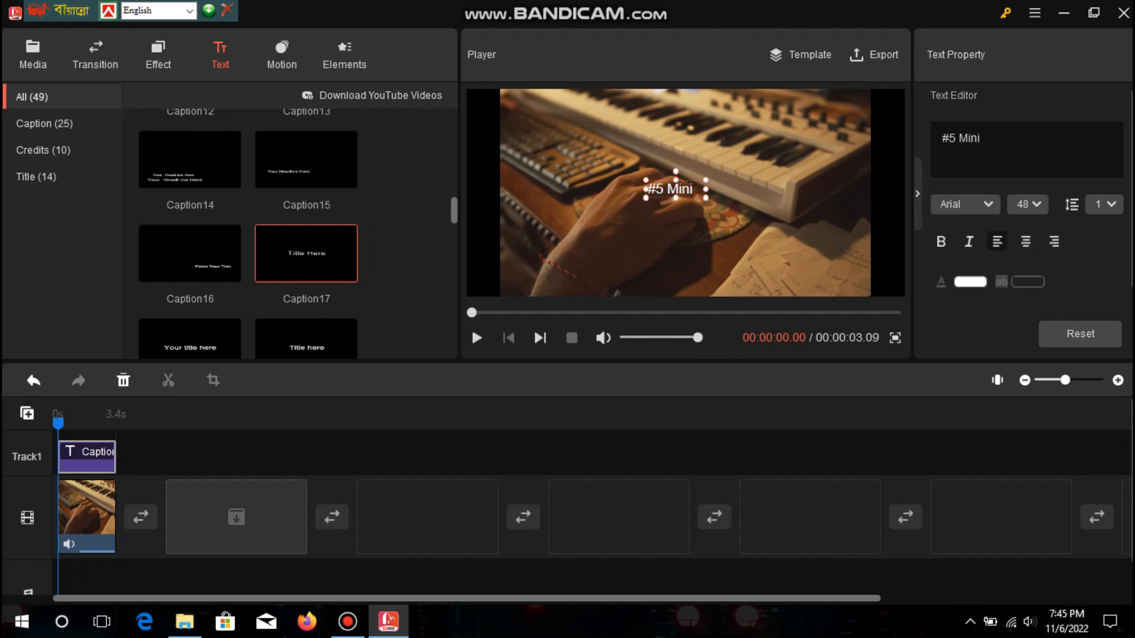
pyautogui.write('Too')
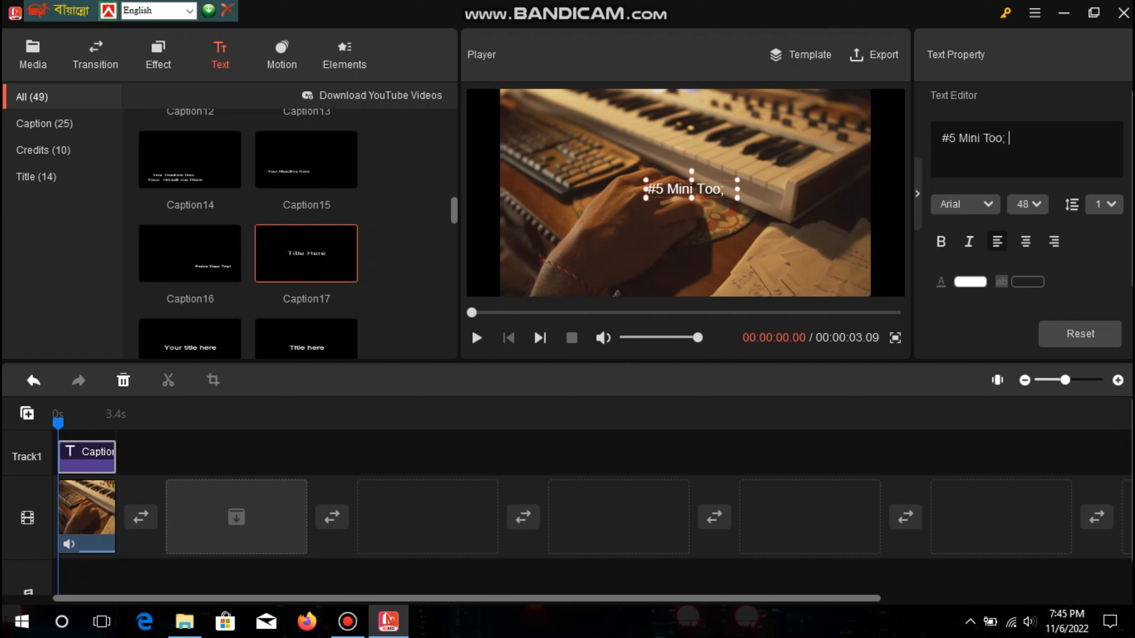
pyautogui.write('l Mov')
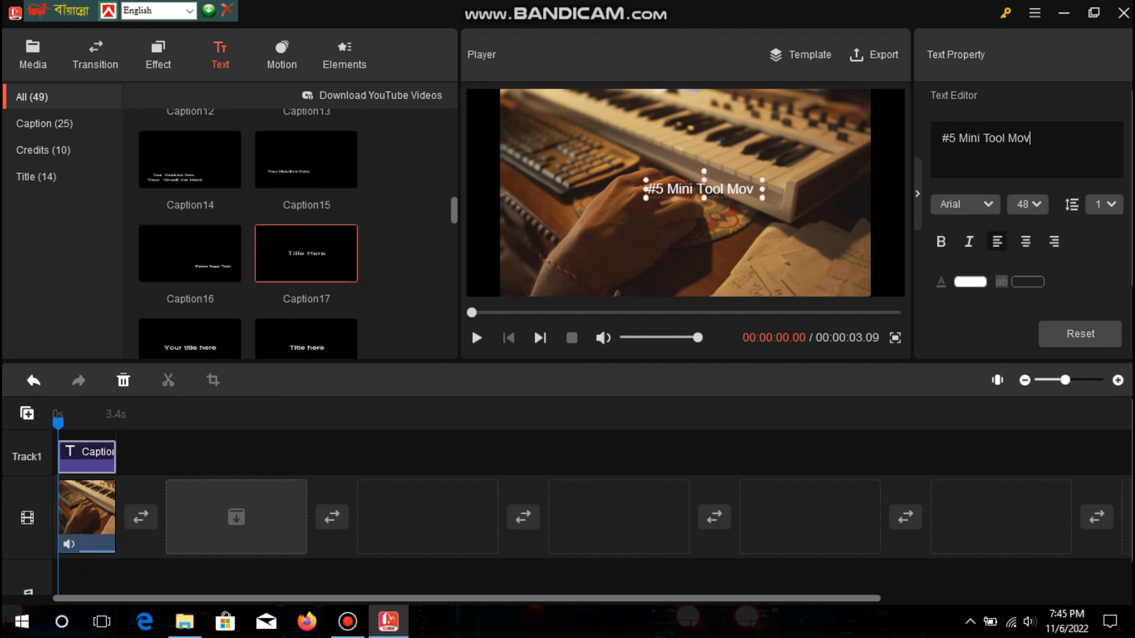
pyautogui.write('ie Ma')
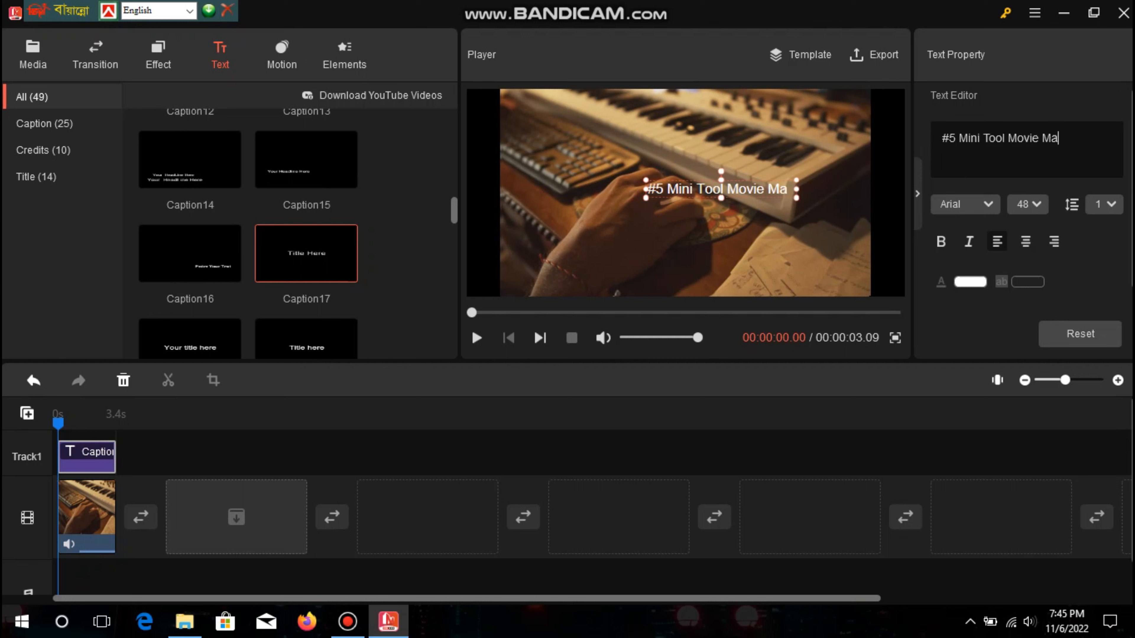
pyautogui.write('ker')
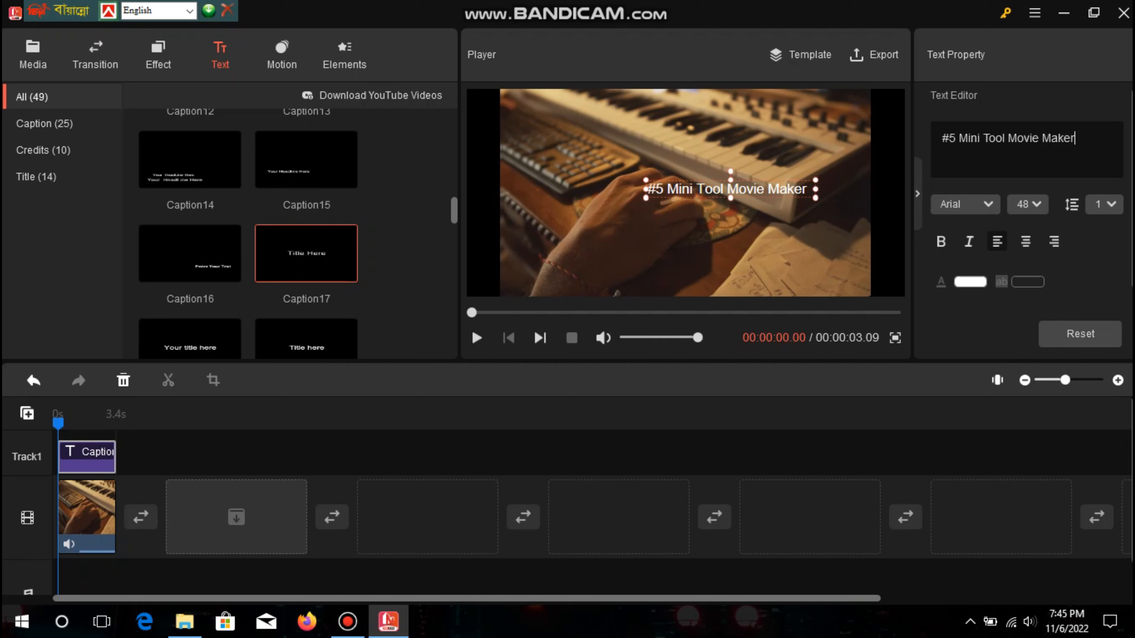
# Step: Make the caption bold and place it enlarged in the upper-right area of the video frame
pyautogui.hotkey('ctrl', 'b')
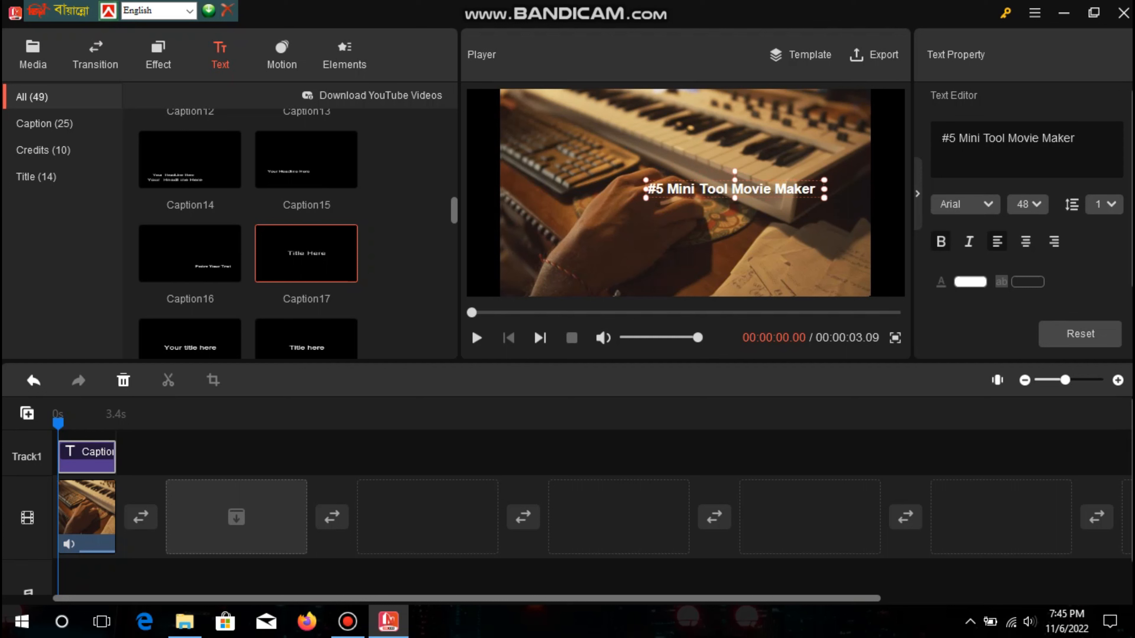
pyautogui.moveTo(733, 189); pyautogui.dragTo(747, 114)
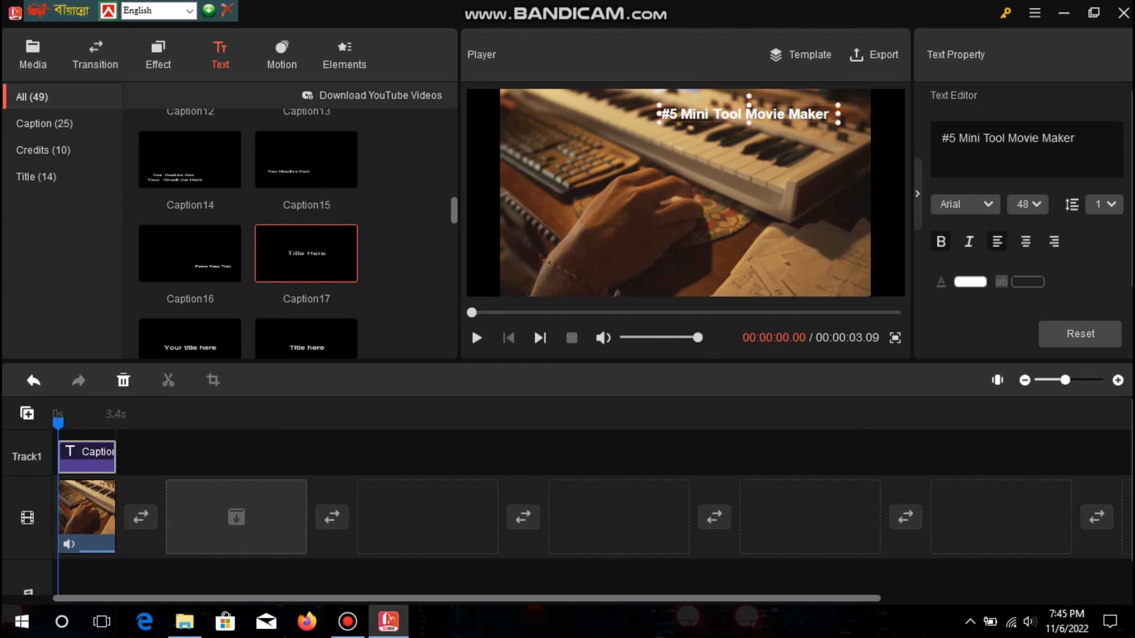
pyautogui.moveTo(839, 122); pyautogui.dragTo(863, 135)
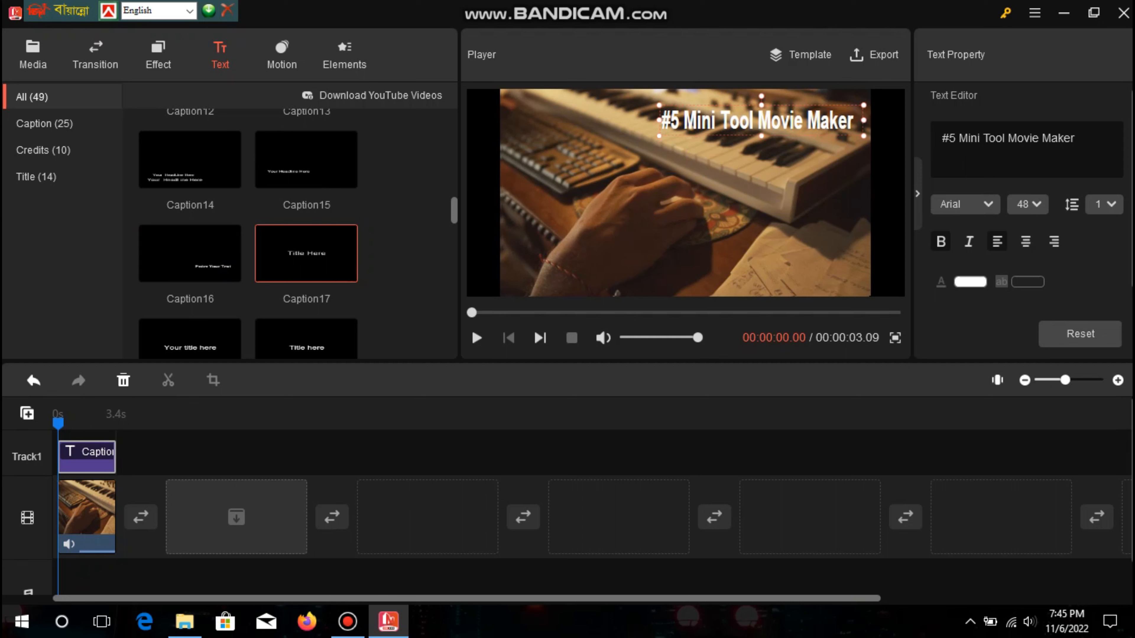
pyautogui.click(965, 204)
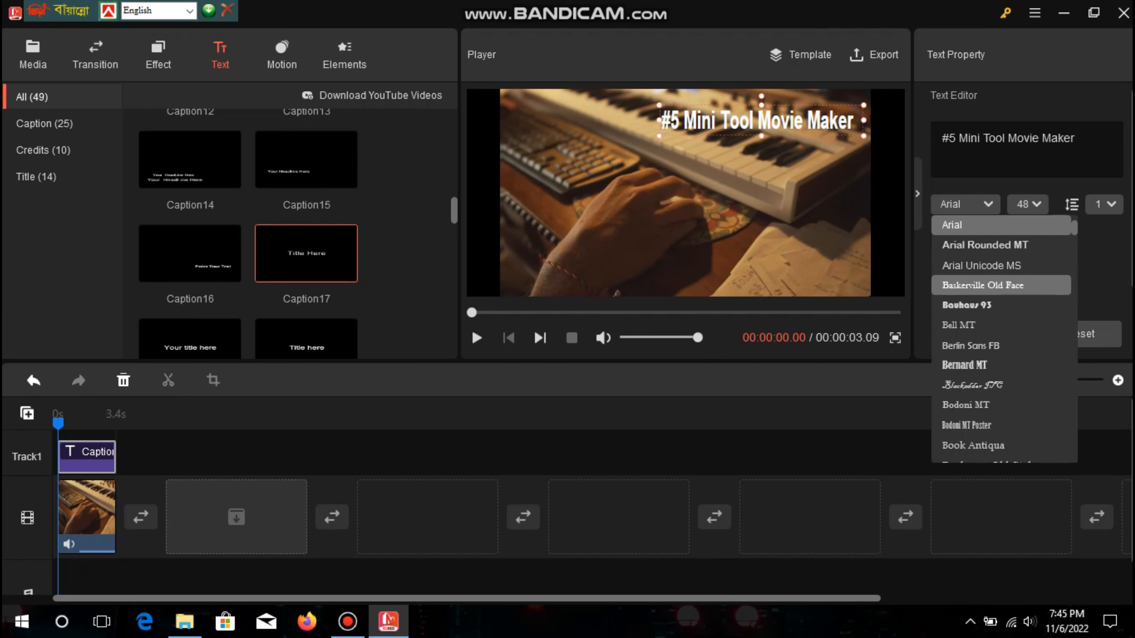
pyautogui.scroll(-5, 1001, 321)
pyautogui.scroll(-1, 1005, 340)
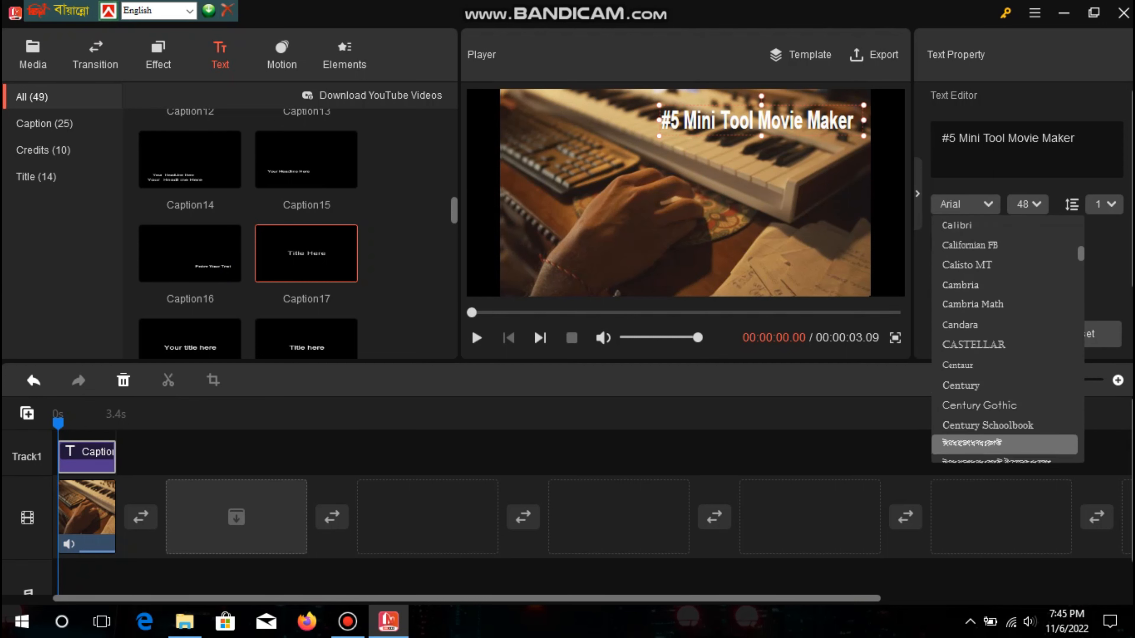
pyautogui.scroll(8, 1005, 340)
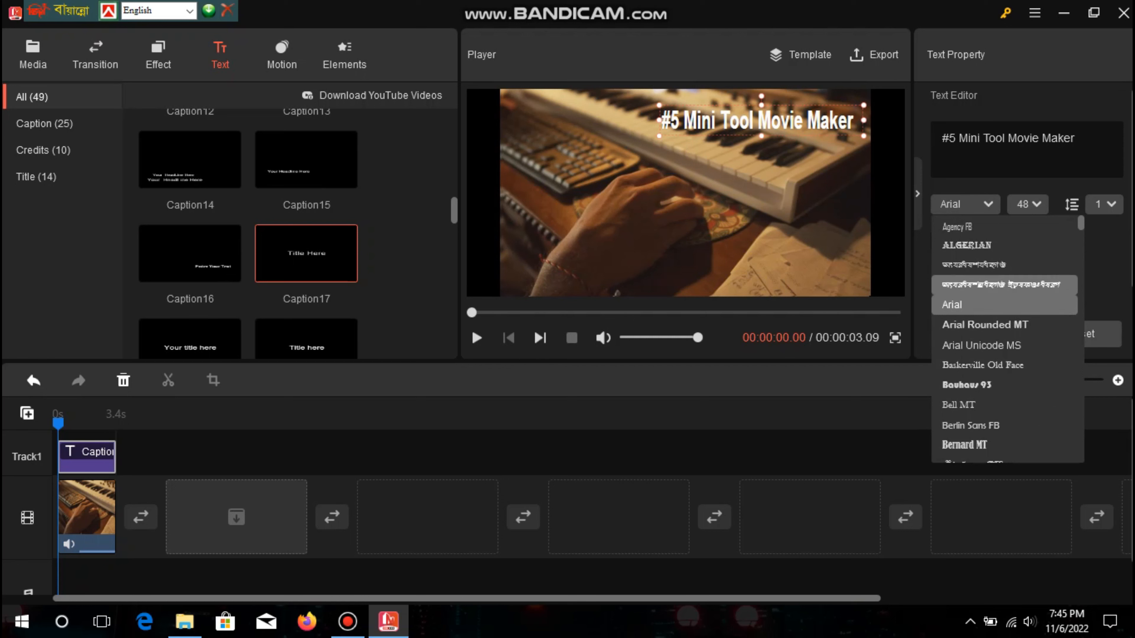
pyautogui.click(960, 304)
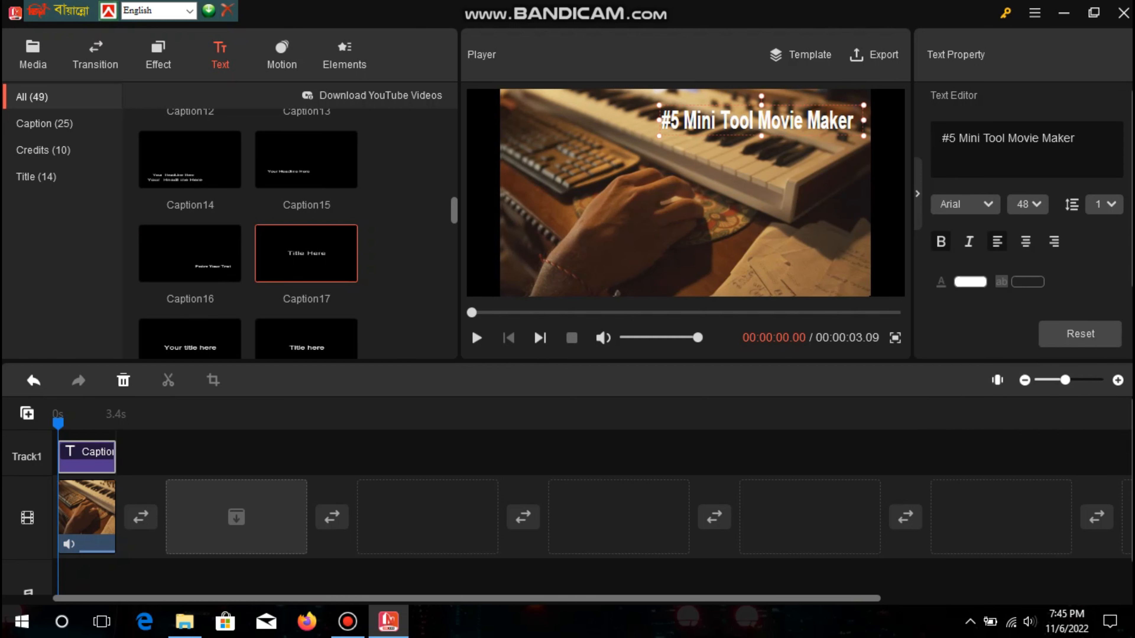
pyautogui.click(394, 251)
pyautogui.scroll(5, 268, 215)
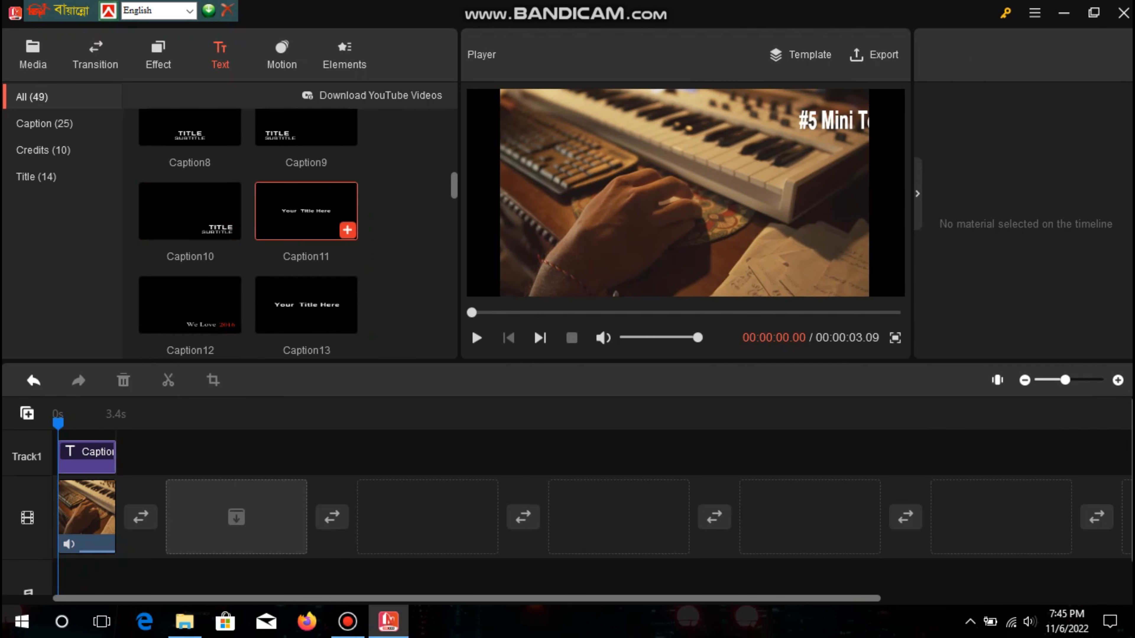
pyautogui.click(32, 54)
pyautogui.scroll(10, 306, 179)
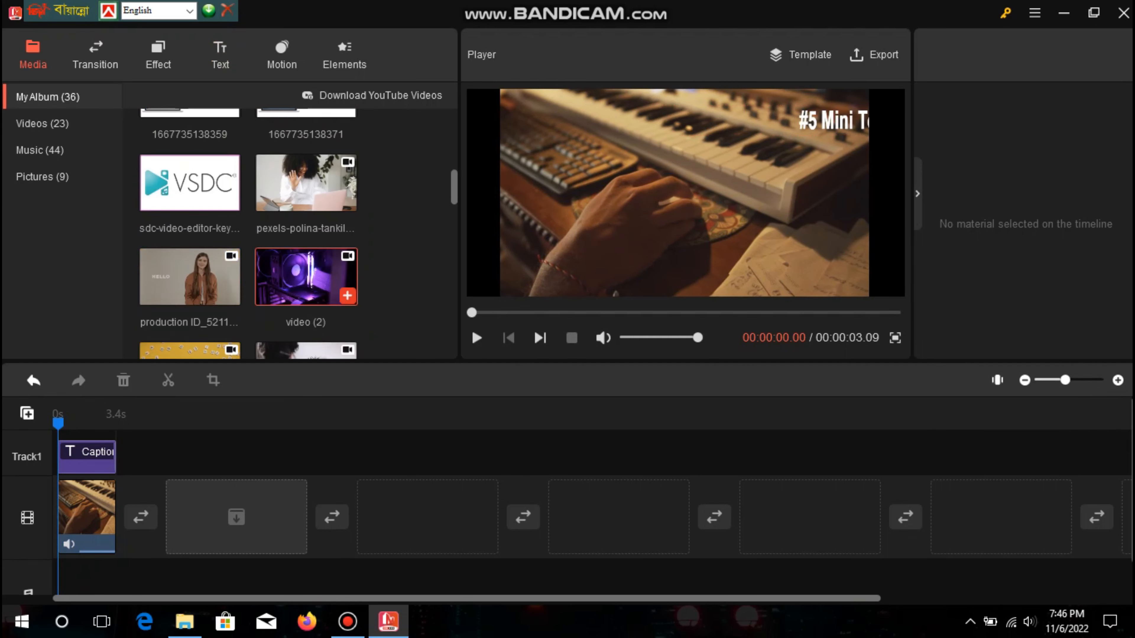
pyautogui.scroll(2, 295, 233)
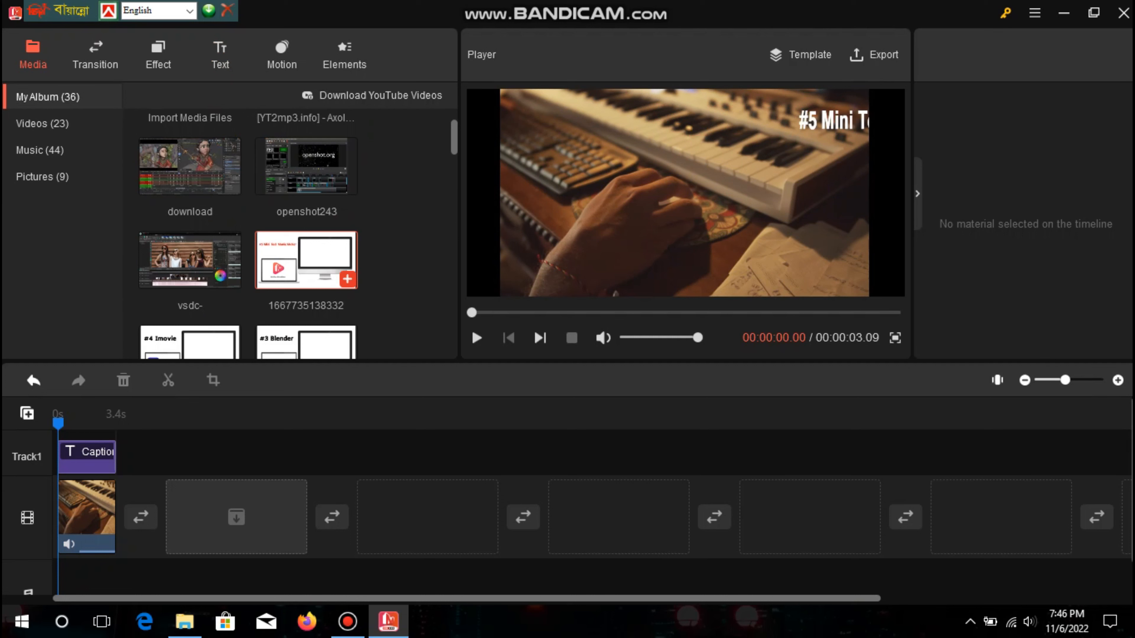
pyautogui.click(347, 279)
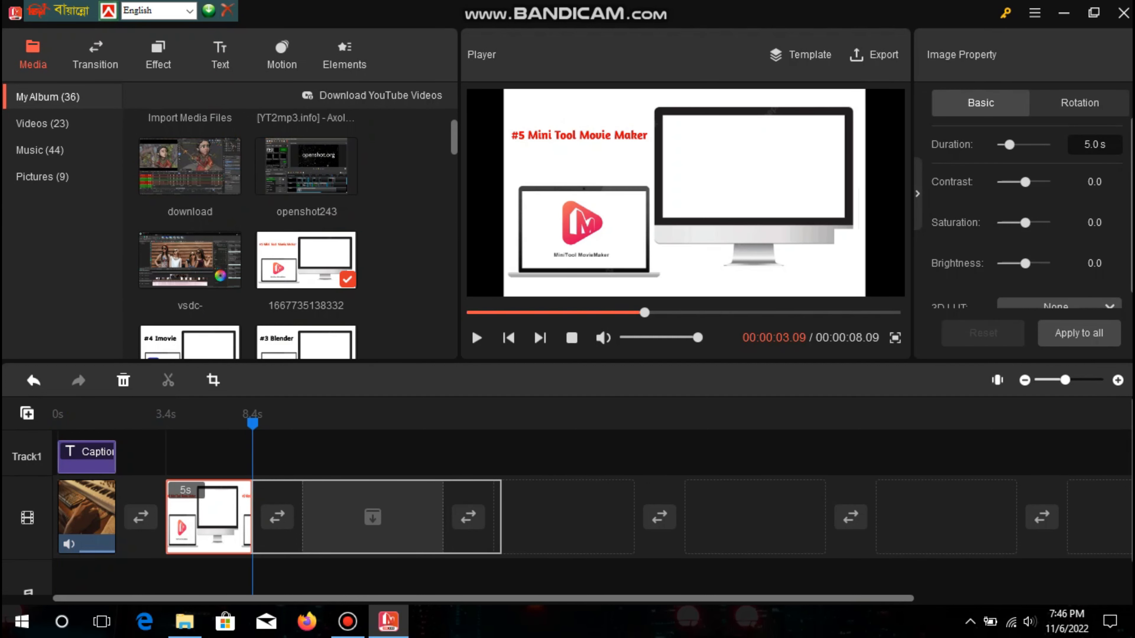
# Step: Extend the laptop and monitor picture clip on the video track to a duration of 19.8 s
pyautogui.moveTo(501, 517); pyautogui.dragTo(499, 517)
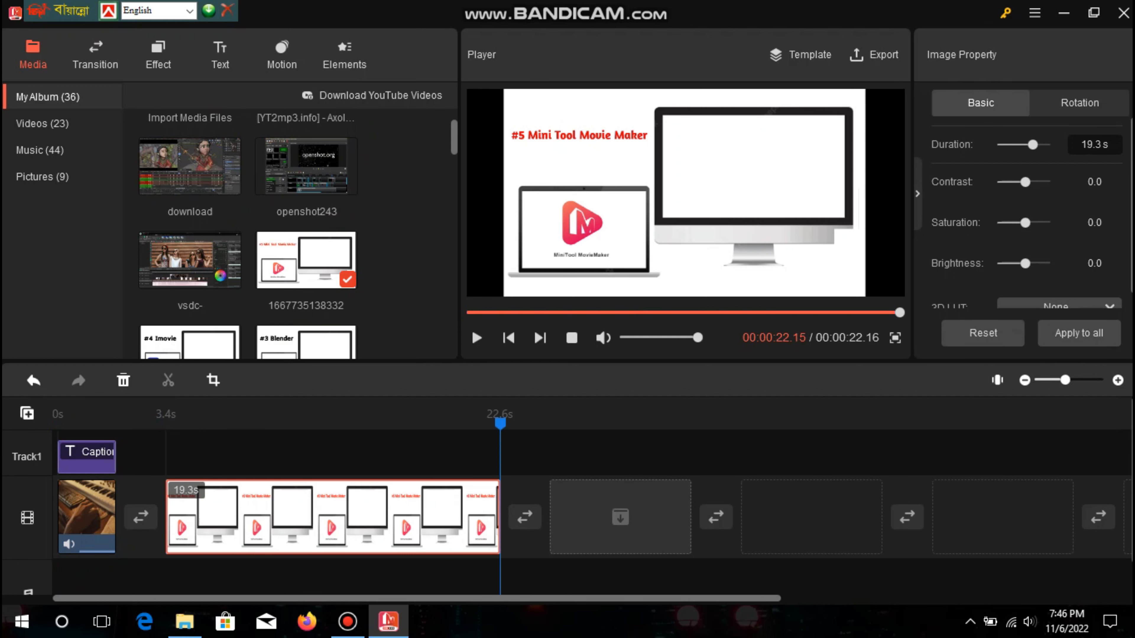
pyautogui.moveTo(499, 517); pyautogui.dragTo(516, 517)
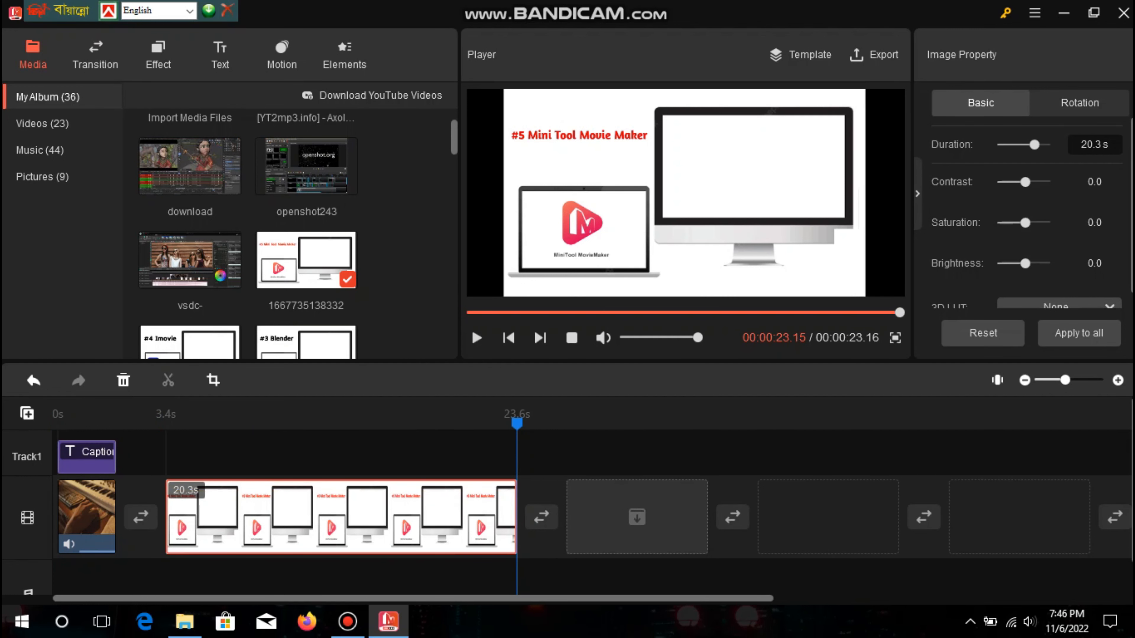
pyautogui.moveTo(516, 517); pyautogui.dragTo(508, 516)
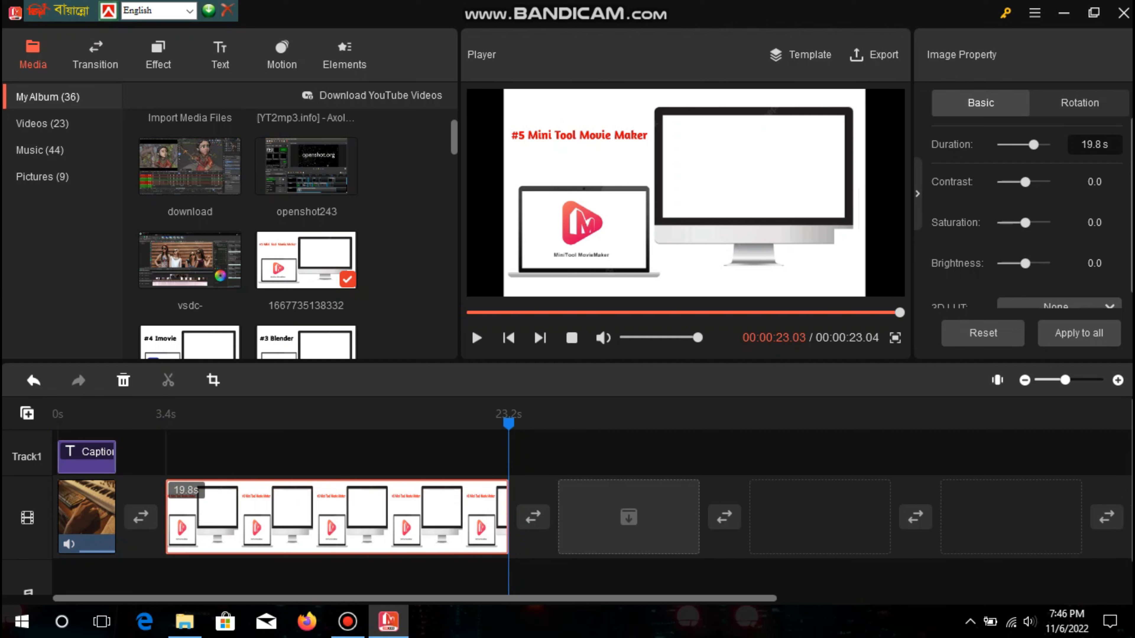
# Step: Add the Caption5 text template at the start of the picture clip
pyautogui.click(170, 517)
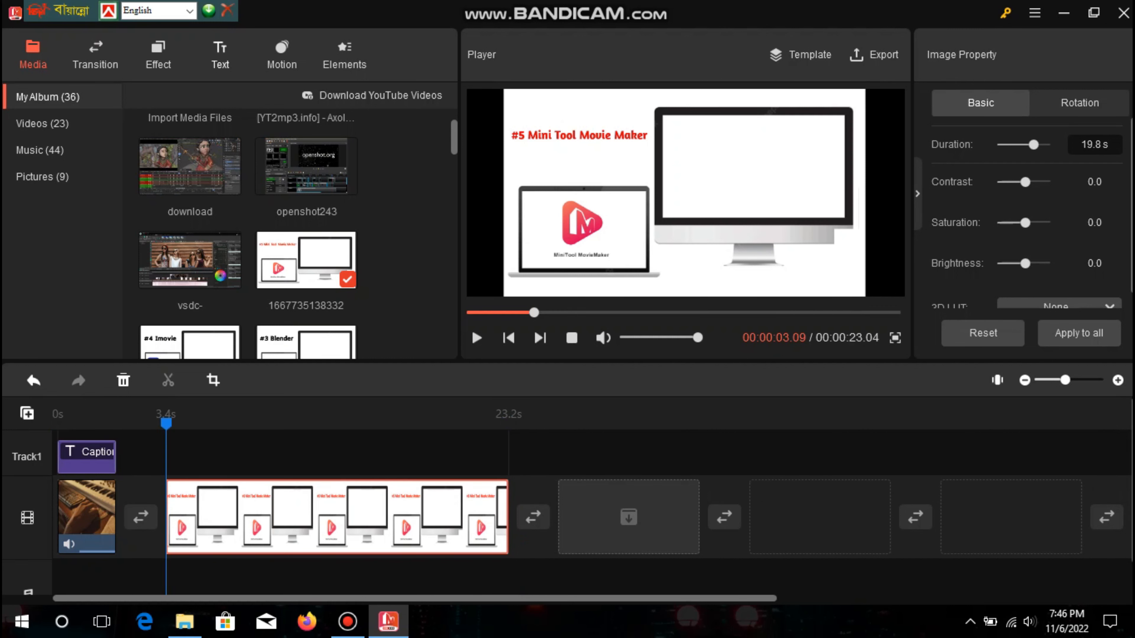
pyautogui.click(219, 55)
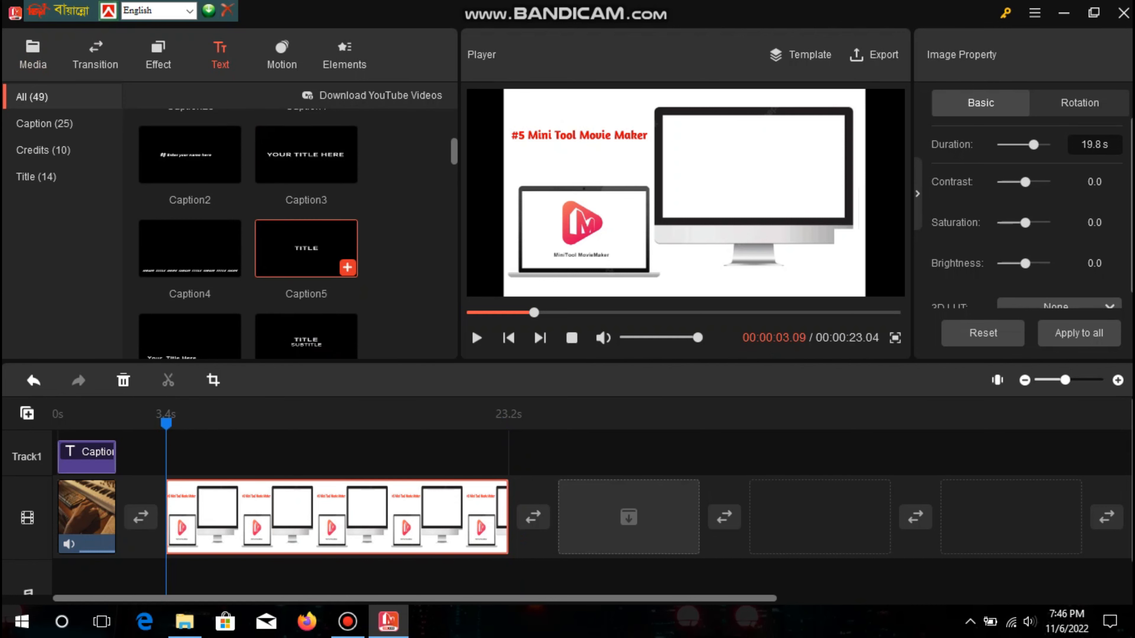
pyautogui.click(347, 267)
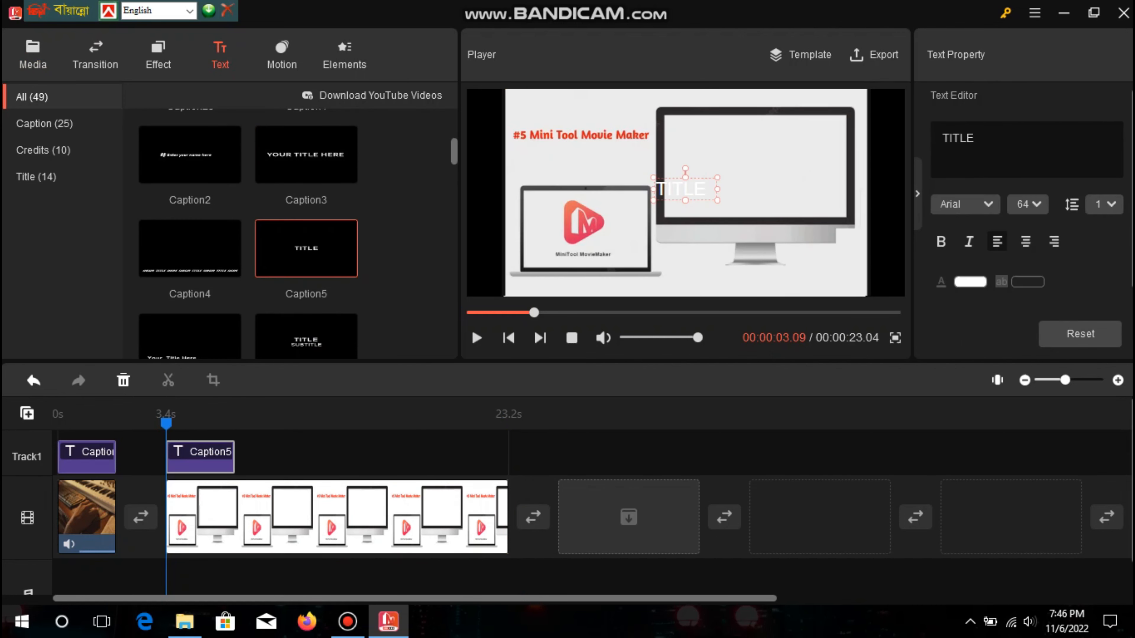
# Step: Replace the new caption's placeholder text with "Some Futures"
pyautogui.press('BackSpace')
pyautogui.press('BackSpace')
pyautogui.press('BackSpace')
pyautogui.press('BackSpace')
pyautogui.press('BackSpace')
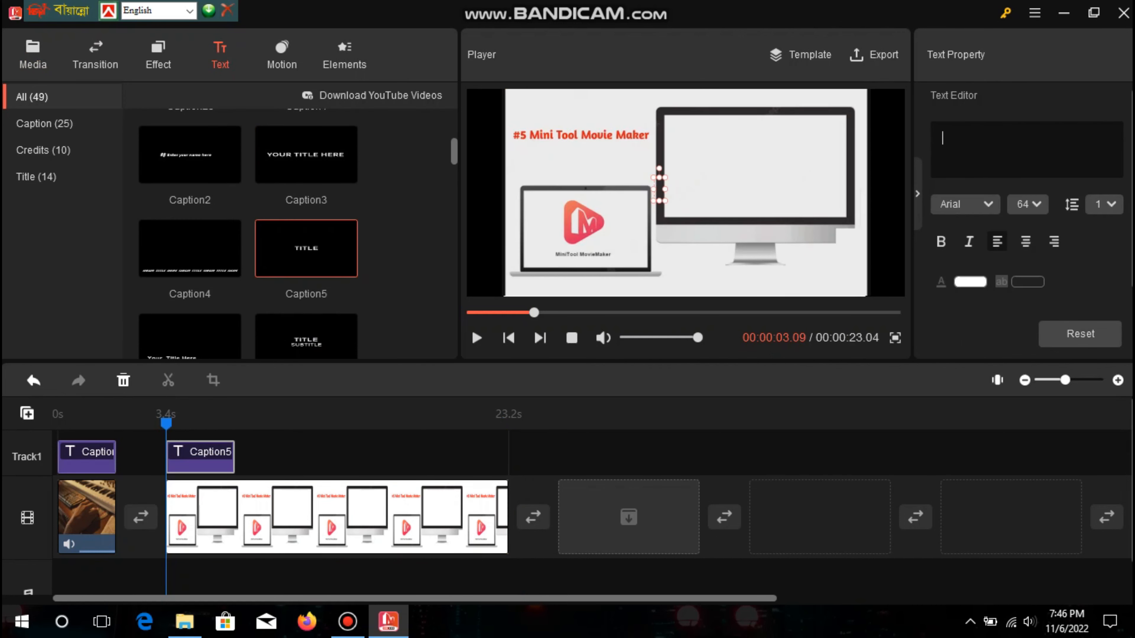
pyautogui.write('Some Futu')
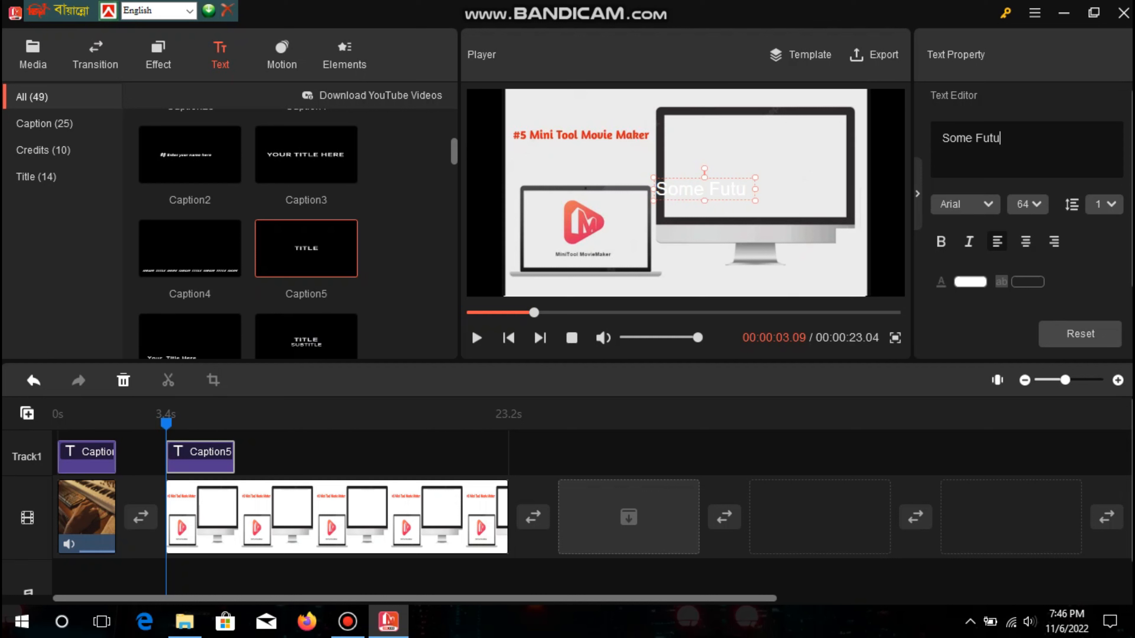
pyautogui.write('res')
# Step: Style the "Some Futures" caption as size 48, bold and black, and place it along the top of the pictured monitor
pyautogui.click(1027, 204)
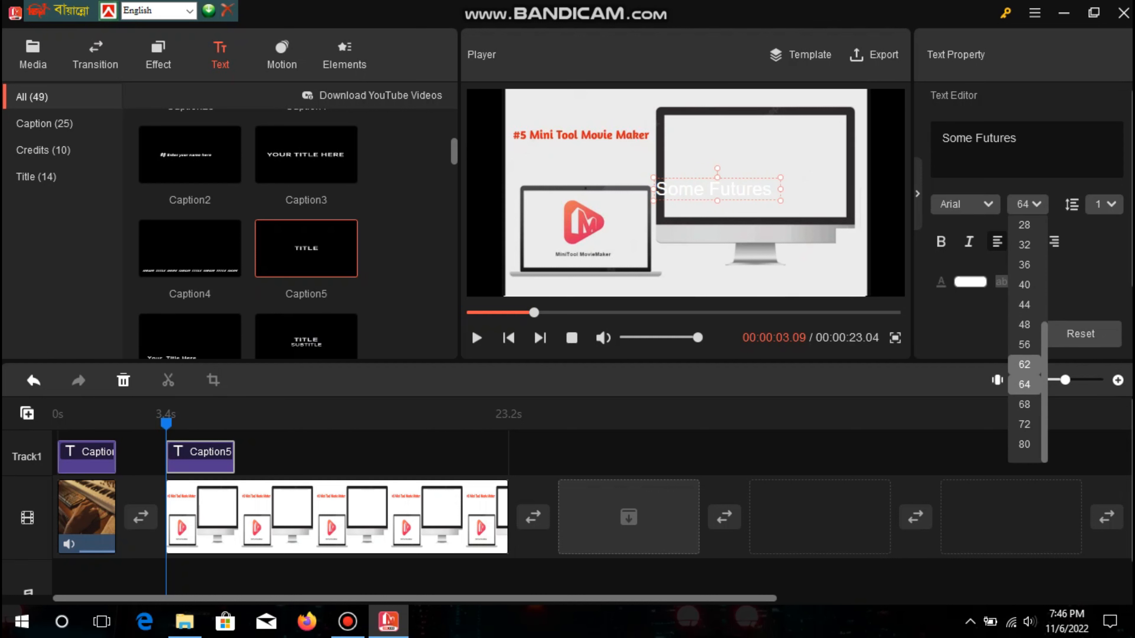
pyautogui.click(1024, 324)
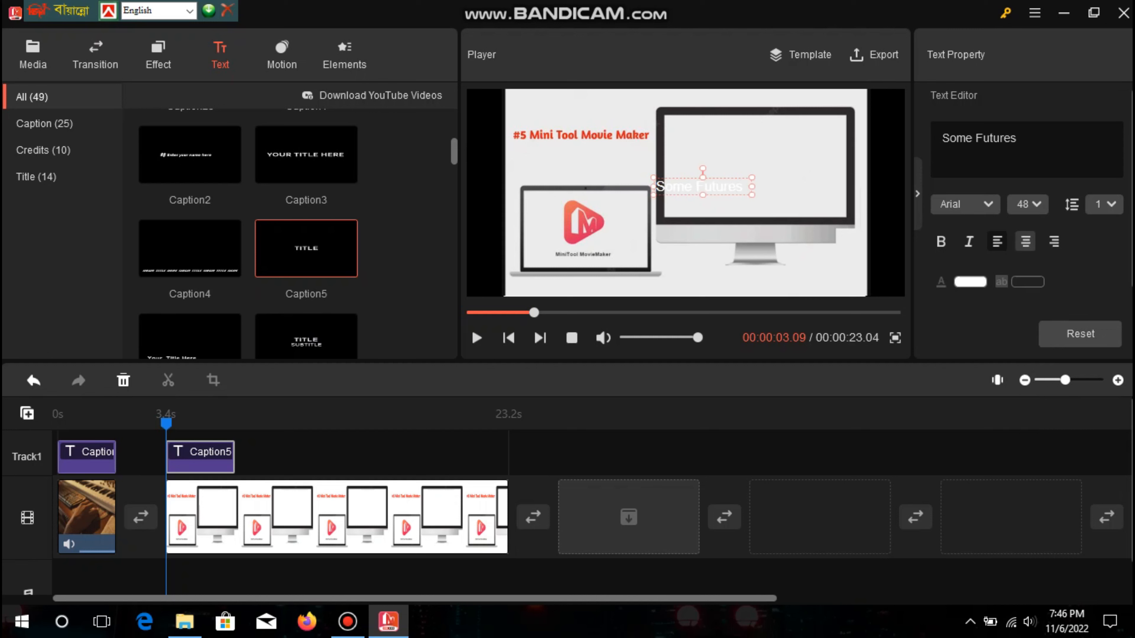
pyautogui.click(941, 242)
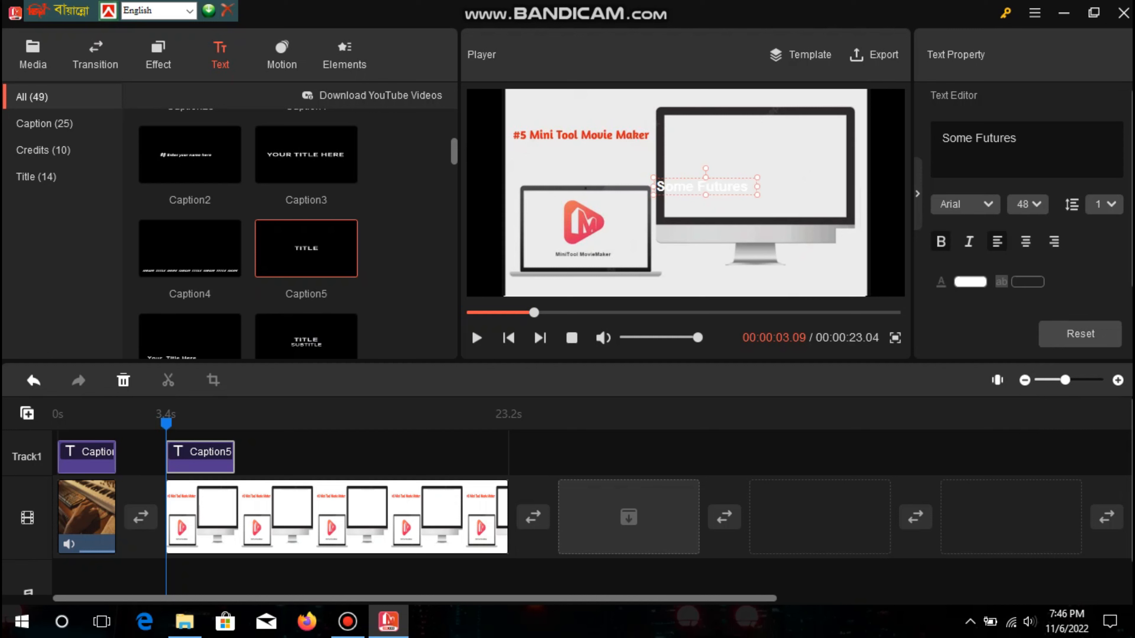
pyautogui.click(970, 281)
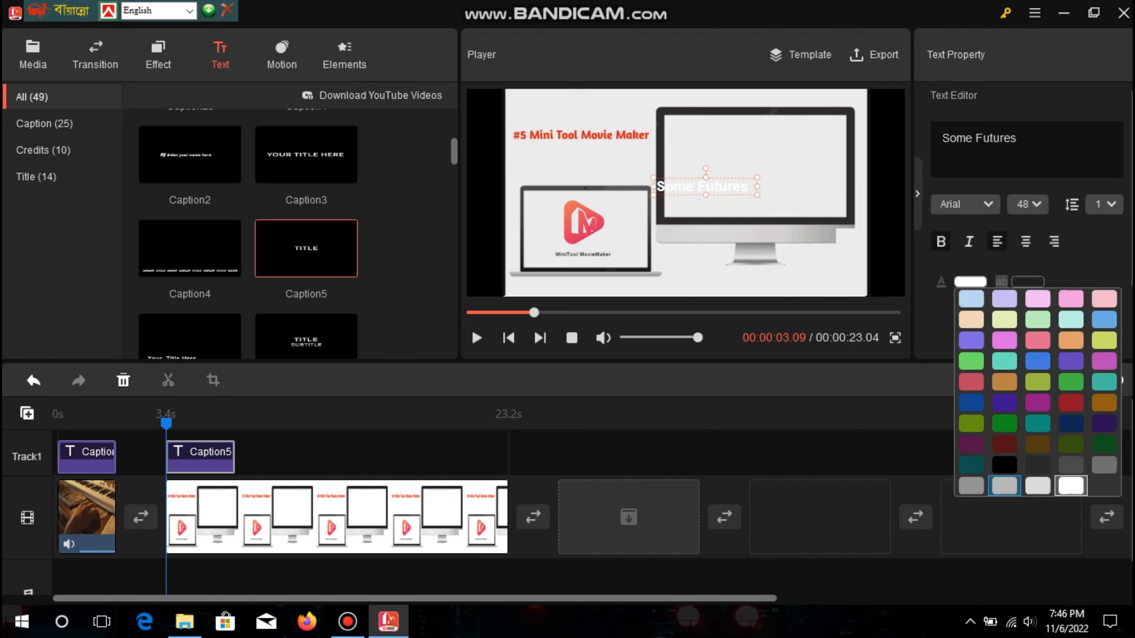
pyautogui.click(1004, 486)
pyautogui.moveTo(702, 185); pyautogui.dragTo(752, 124)
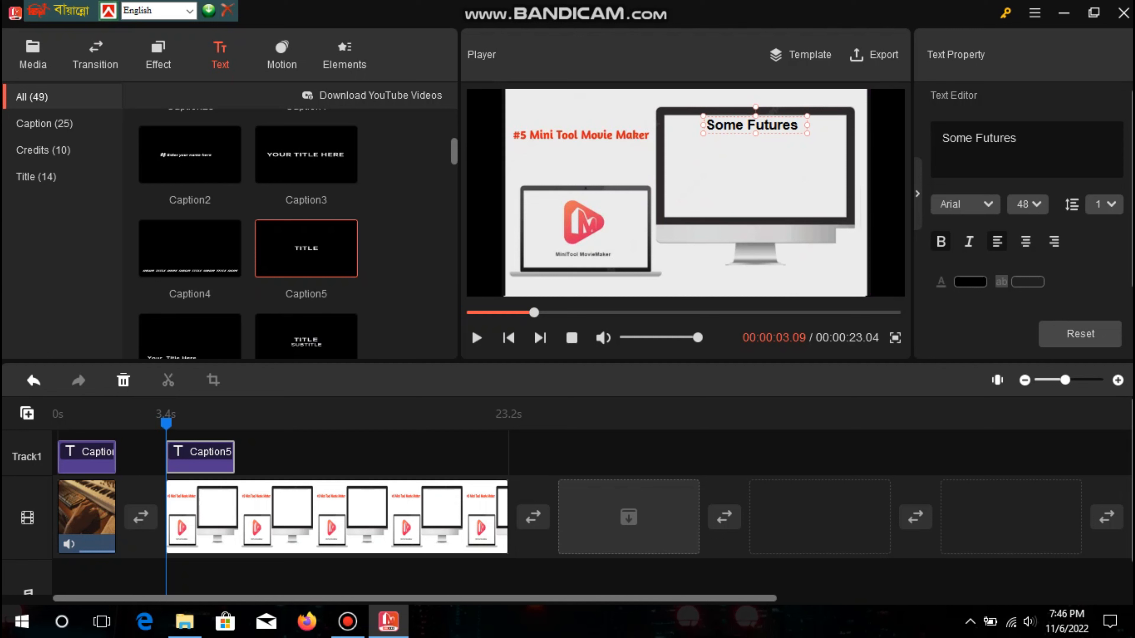
# Step: Add a second Caption5 text template on Track1 after the "Some Futures" caption
pyautogui.click(357, 453)
pyautogui.moveTo(166, 424); pyautogui.dragTo(202, 422)
pyautogui.click(348, 267)
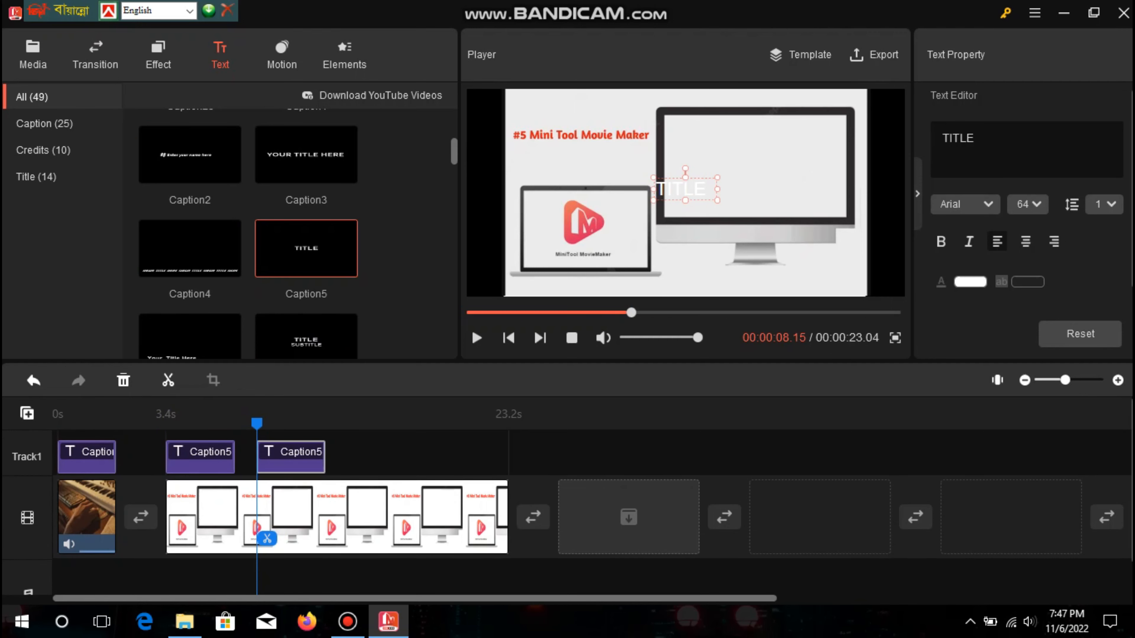
# Step: Try to move the second Caption5 clip above the "Some Futures" caption, and undo the change
pyautogui.moveTo(291, 456); pyautogui.dragTo(201, 442)
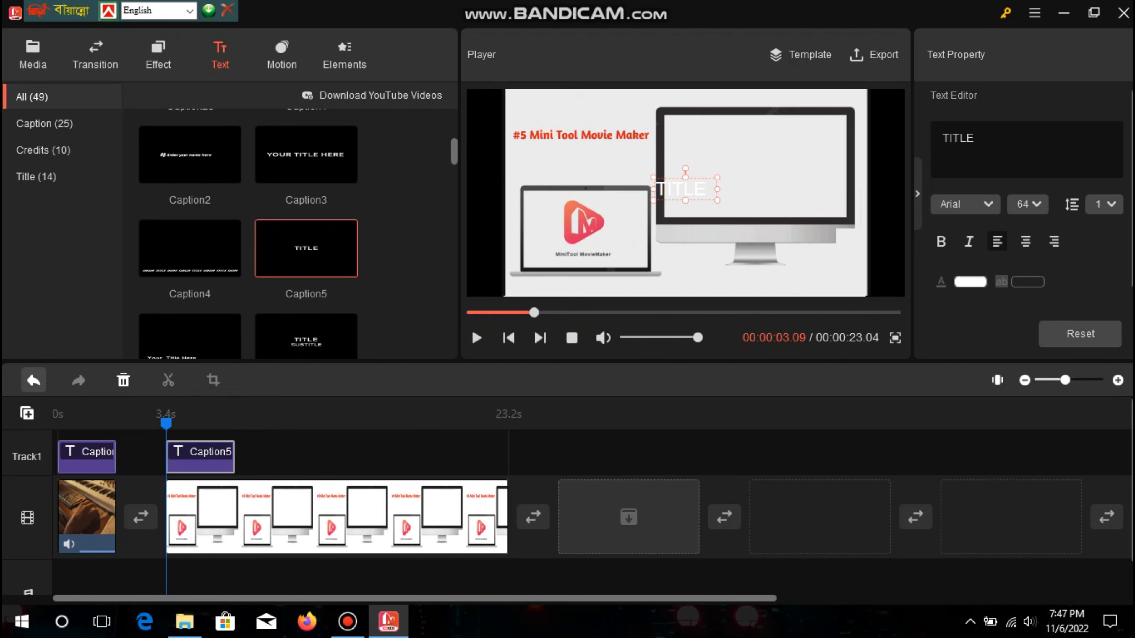
pyautogui.click(33, 381)
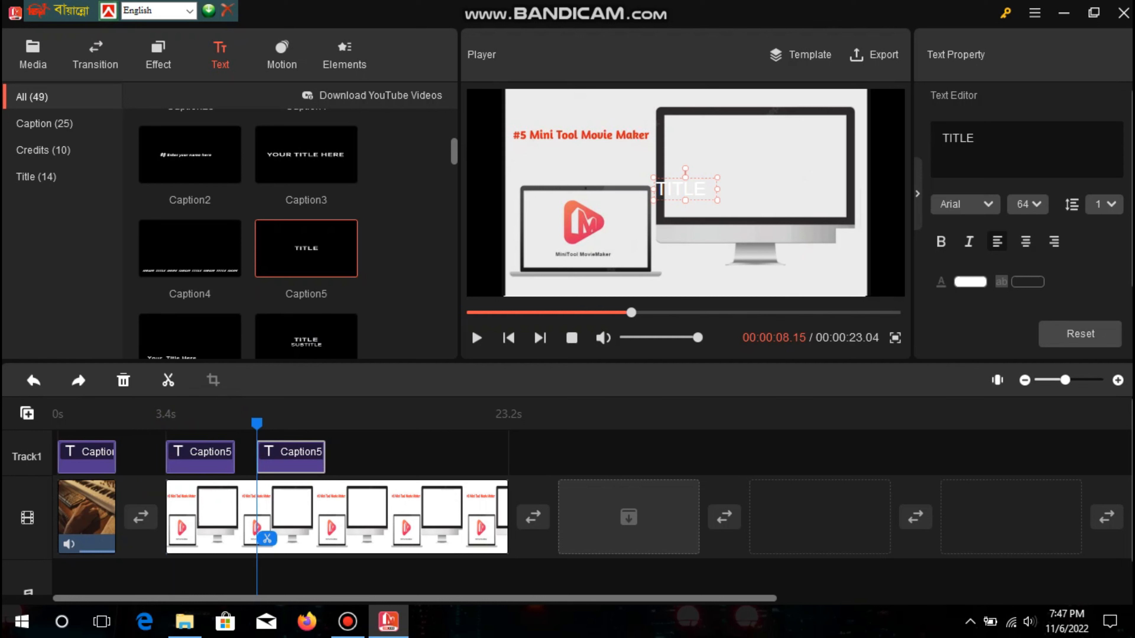
pyautogui.scroll(-1, 291, 463)
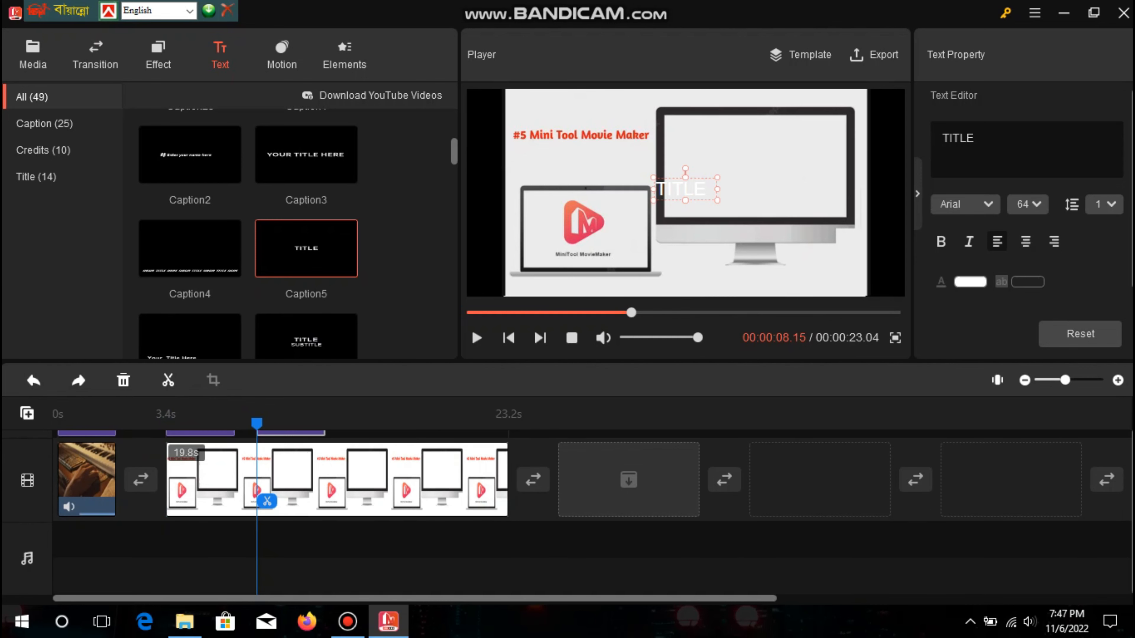
pyautogui.scroll(1, 290, 463)
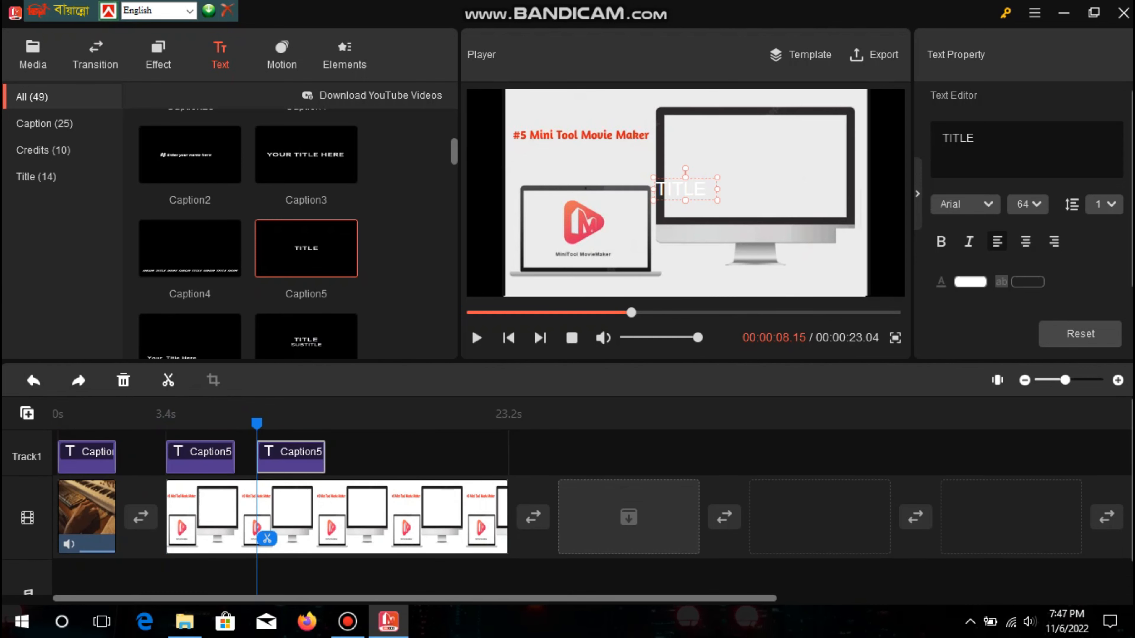
# Step: Move the second Caption5 clip to the picture's end and extend the "Some Futures" caption to 15.6 s
pyautogui.moveTo(291, 457); pyautogui.dragTo(473, 456)
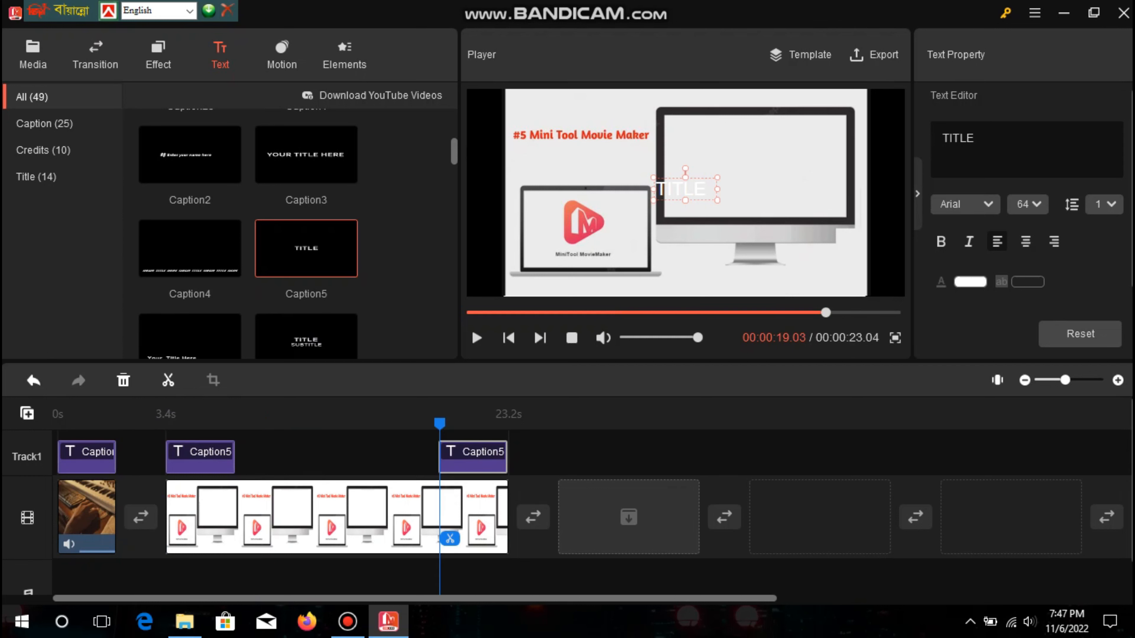
pyautogui.moveTo(233, 457); pyautogui.dragTo(435, 457)
pyautogui.click(473, 457)
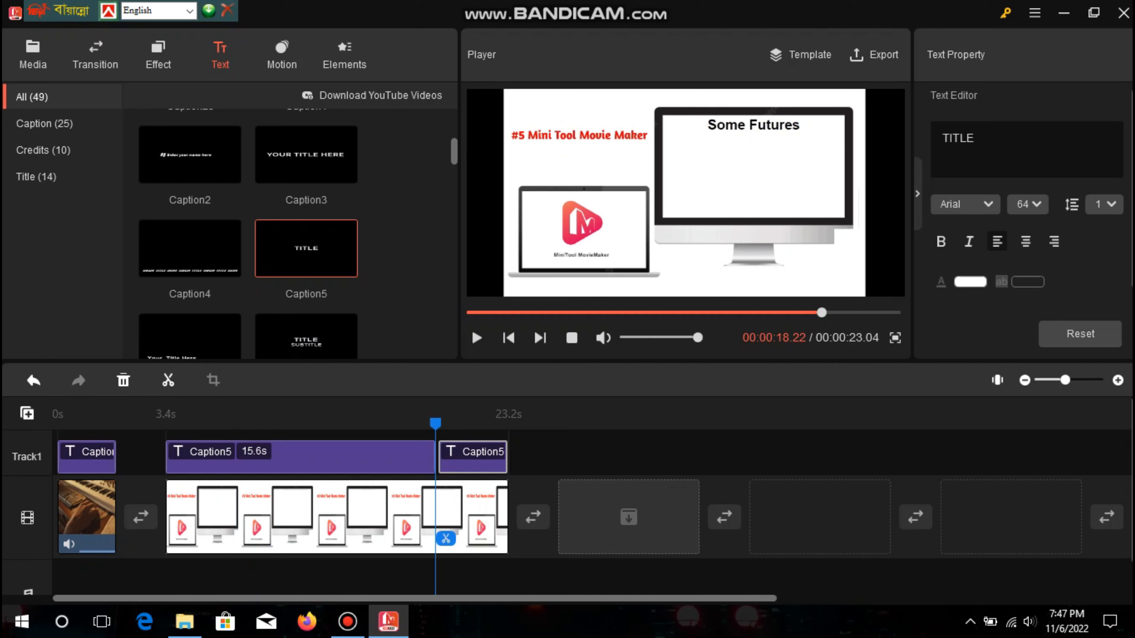
# Step: Move the second Caption5 clip to a new track above, stretch it to 19.7 s, and extend the "Some Futures" caption to 19.8 s
pyautogui.moveTo(473, 452); pyautogui.dragTo(192, 425)
pyautogui.moveTo(473, 451); pyautogui.dragTo(252, 414)
pyautogui.moveTo(474, 453); pyautogui.dragTo(263, 413)
pyautogui.moveTo(473, 451); pyautogui.dragTo(508, 456)
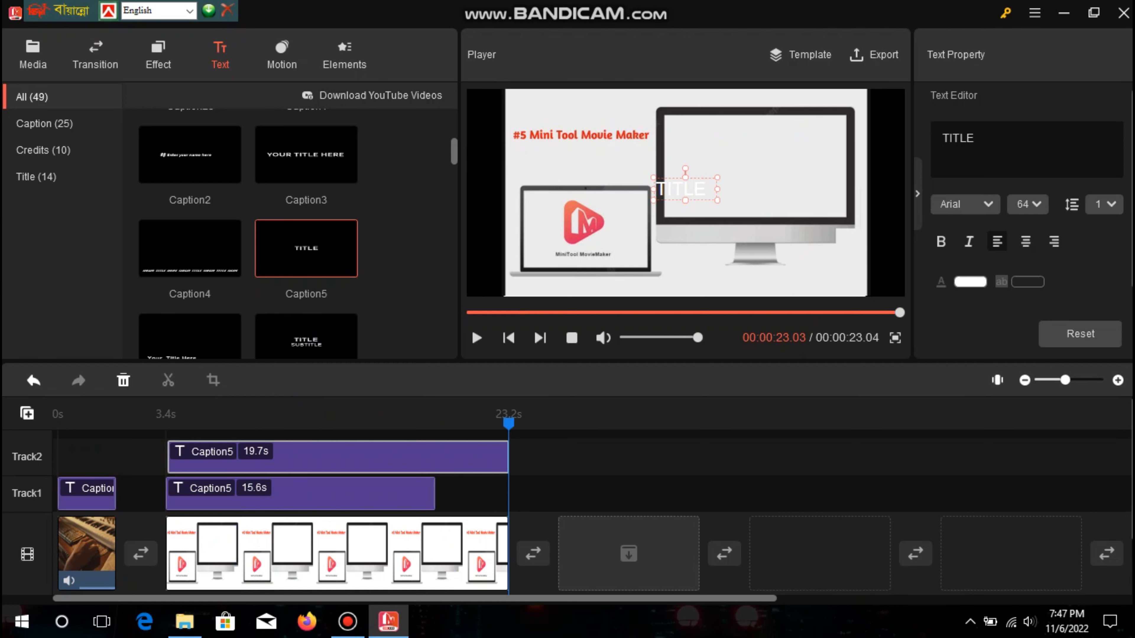
pyautogui.moveTo(434, 494); pyautogui.dragTo(508, 494)
pyautogui.click(338, 457)
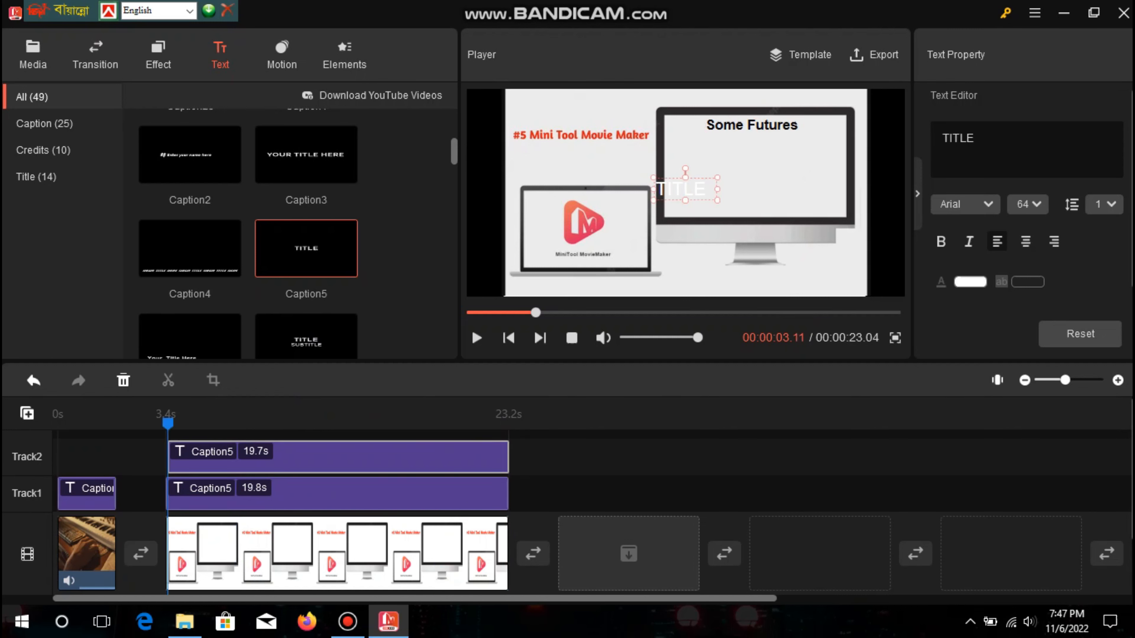
# Step: Add the Clock transition between the piano keyboard clip and the picture, and check it on the timeline
pyautogui.click(88, 553)
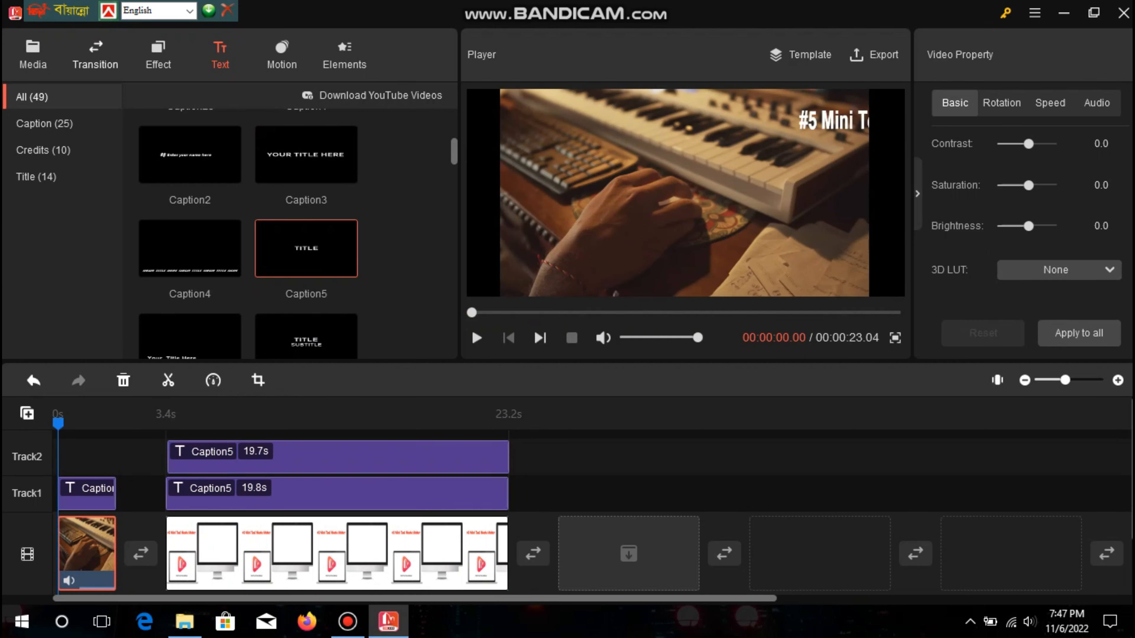
pyautogui.click(95, 55)
pyautogui.scroll(-2, 306, 223)
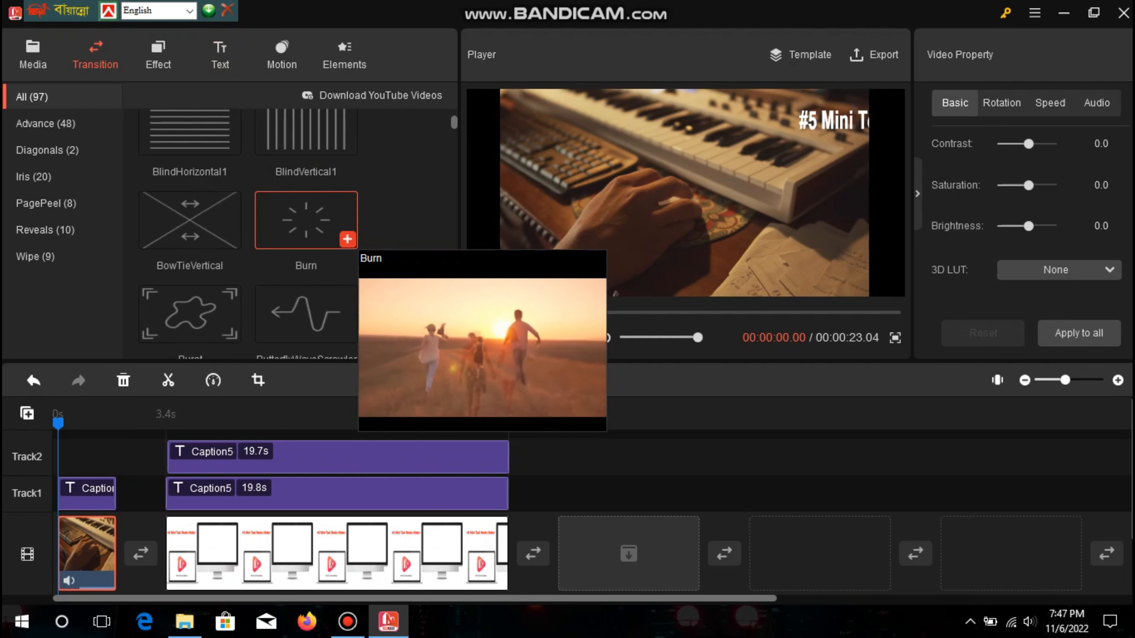
pyautogui.scroll(-1, 306, 223)
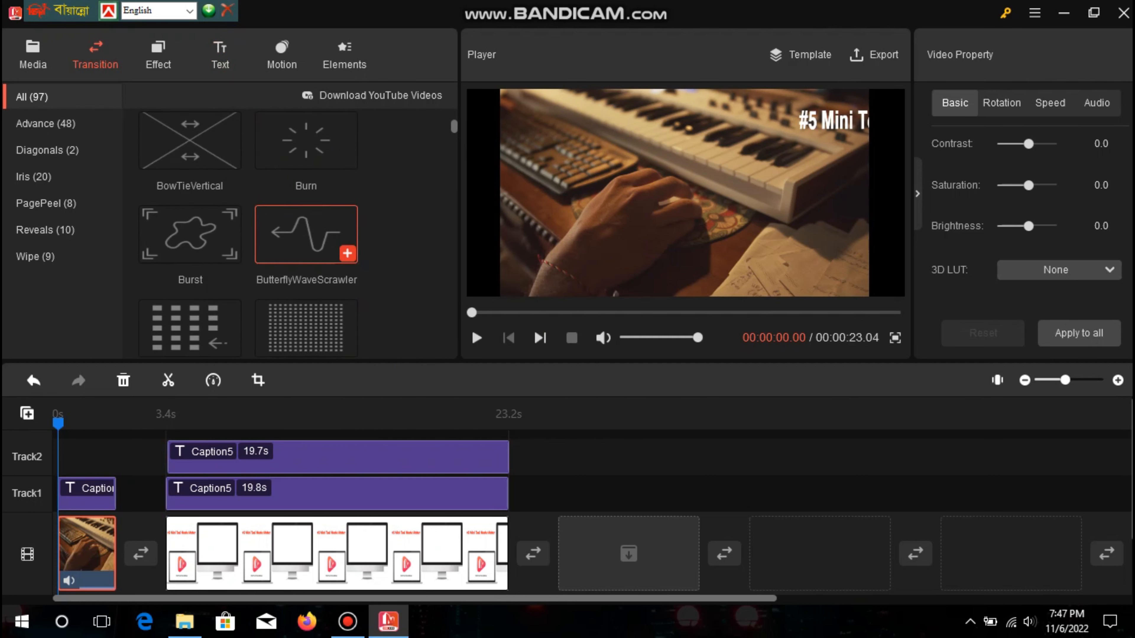
pyautogui.moveTo(306, 234)
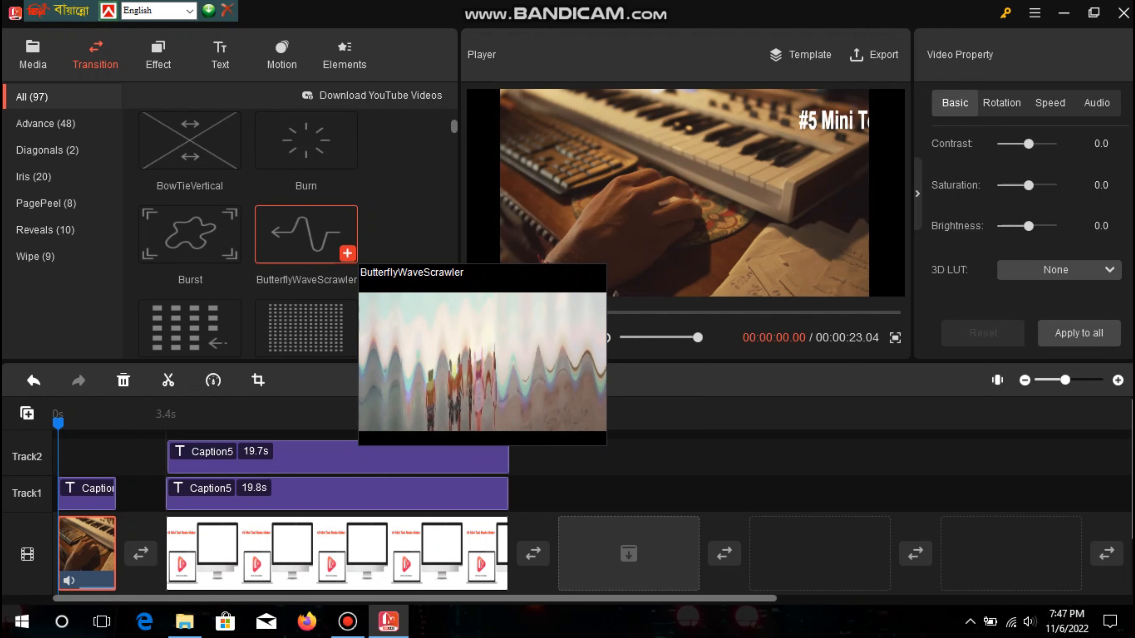
pyautogui.scroll(-1, 306, 234)
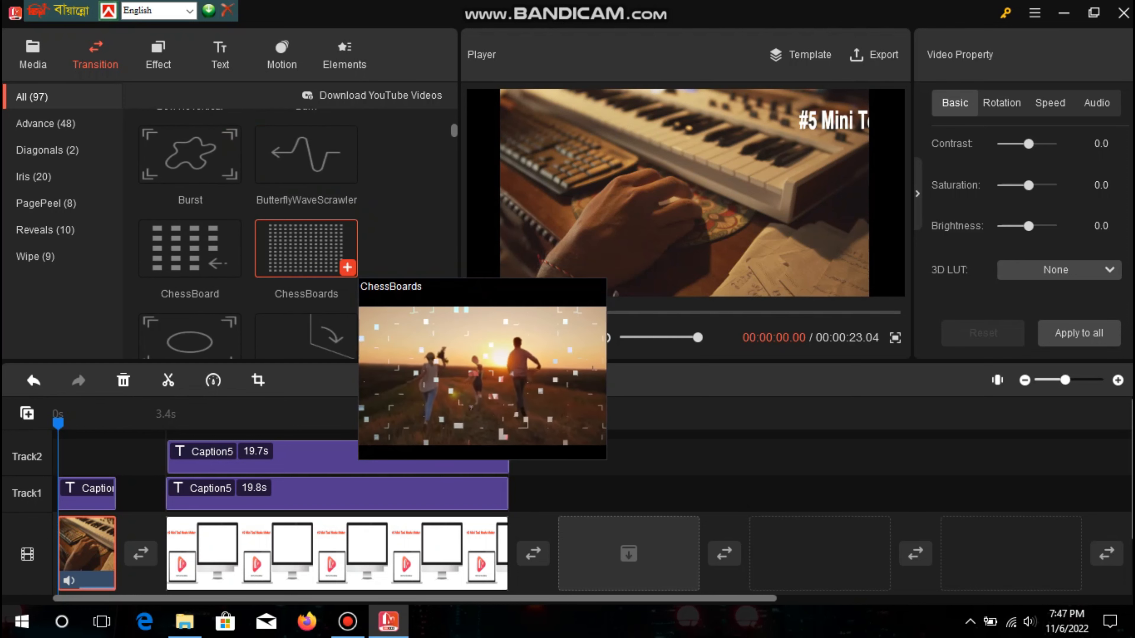
pyautogui.scroll(-1, 306, 255)
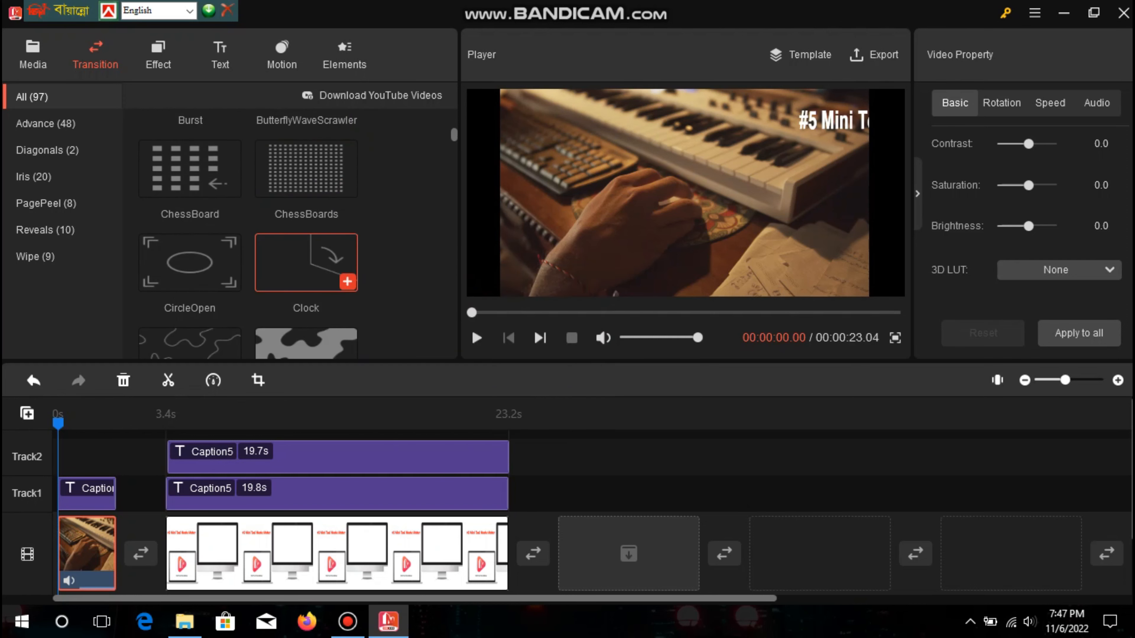
pyautogui.moveTo(306, 255)
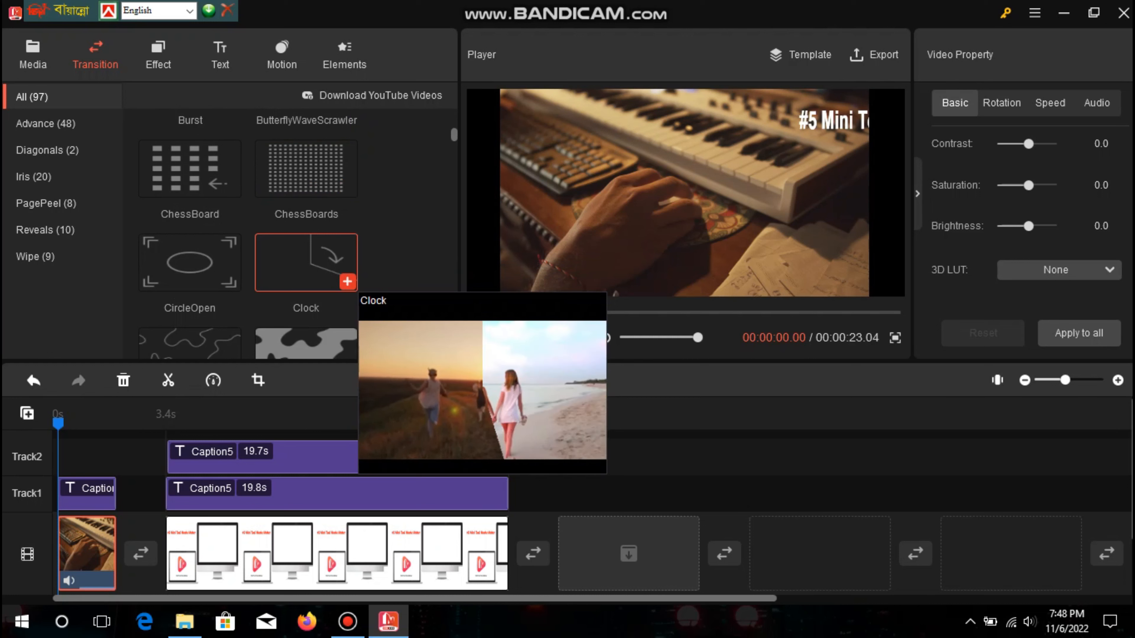
pyautogui.click(348, 281)
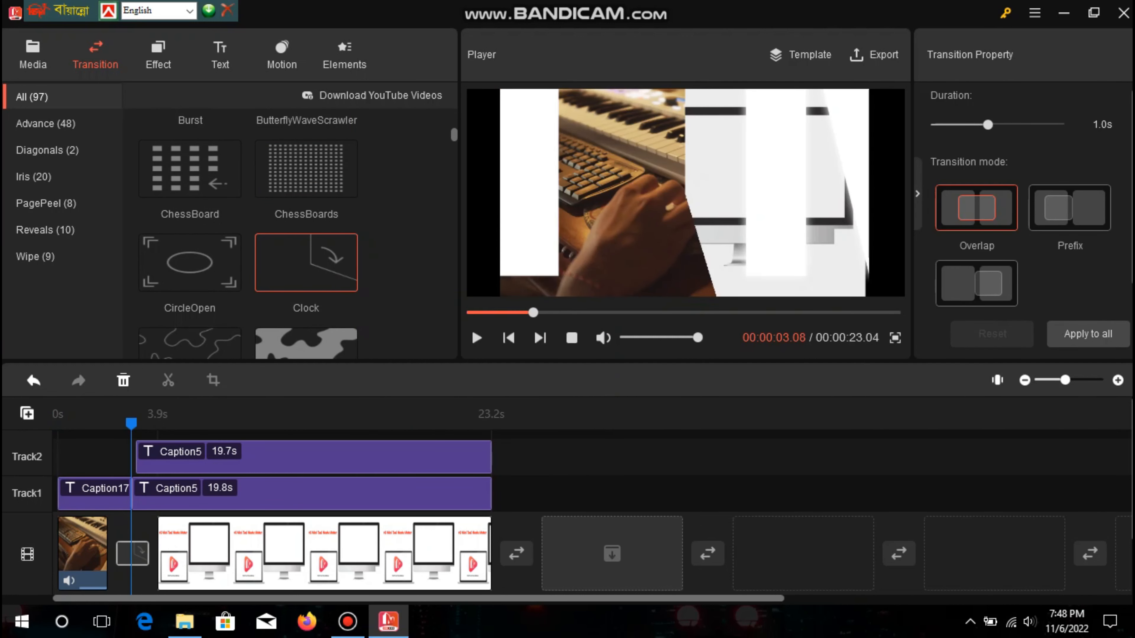
pyautogui.click(67, 555)
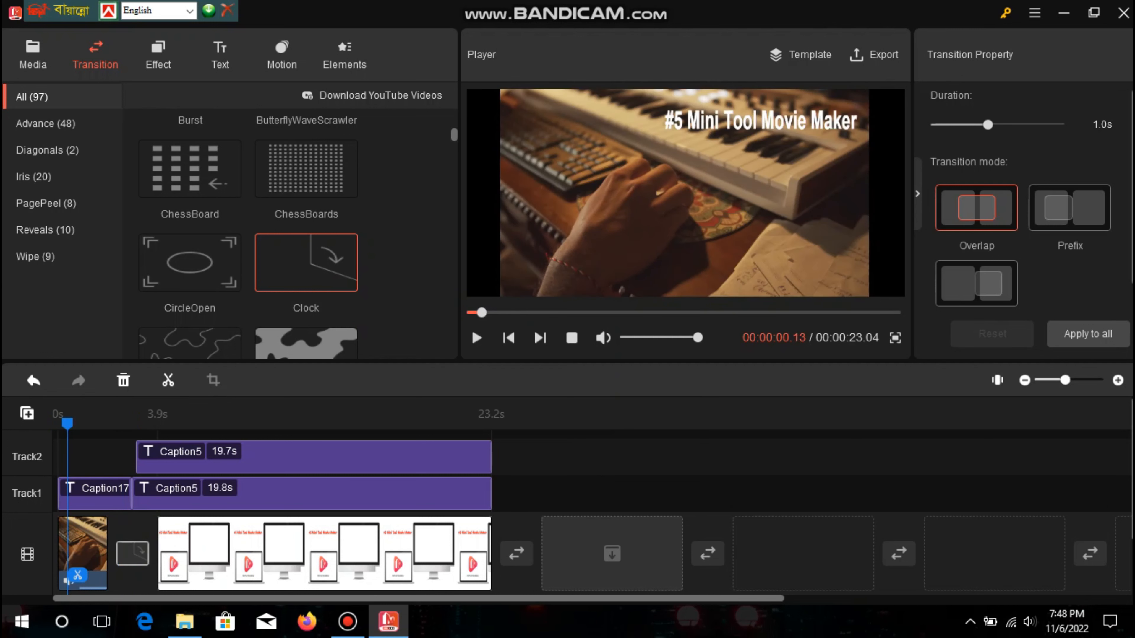
pyautogui.moveTo(67, 423); pyautogui.dragTo(154, 423)
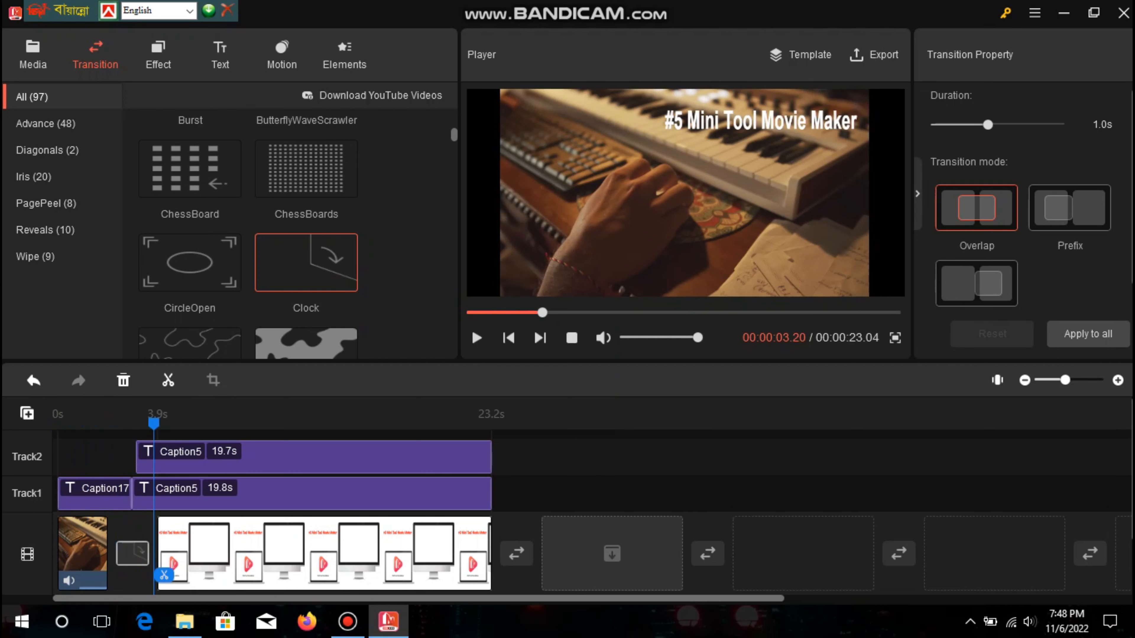
# Step: Replace the "TITLE" text of the Track2 Caption5 clip with "*Trim Video Editing"
pyautogui.moveTo(268, 458); pyautogui.dragTo(376, 458)
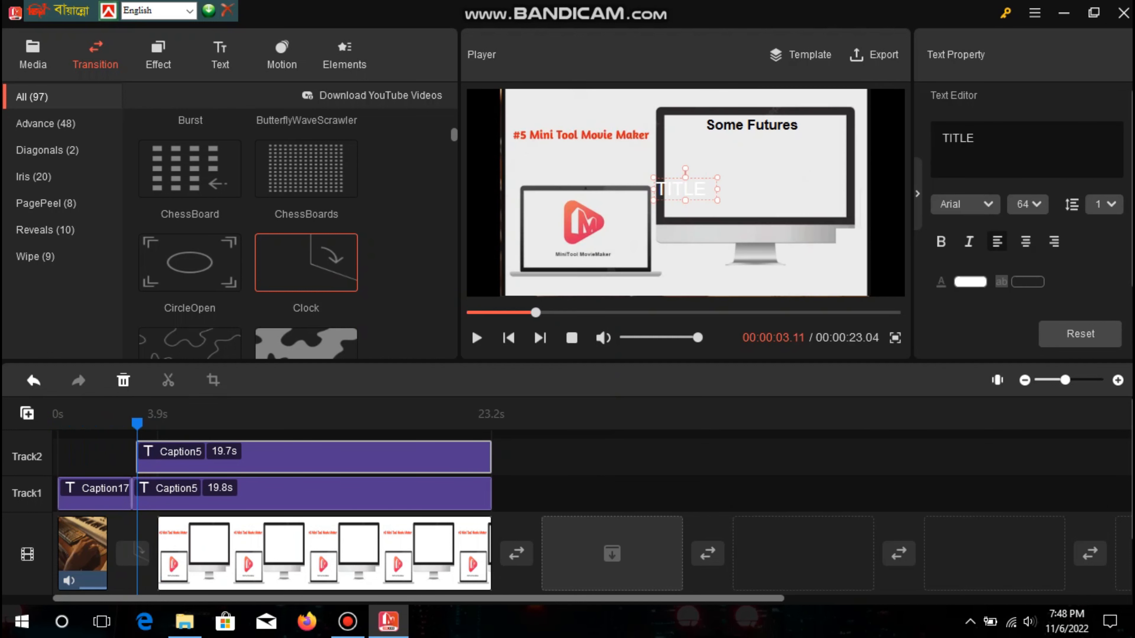
pyautogui.press('BackSpace')
pyautogui.press('BackSpace')
pyautogui.press('BackSpace')
pyautogui.press('BackSpace')
pyautogui.press('BackSpace')
pyautogui.write('*')
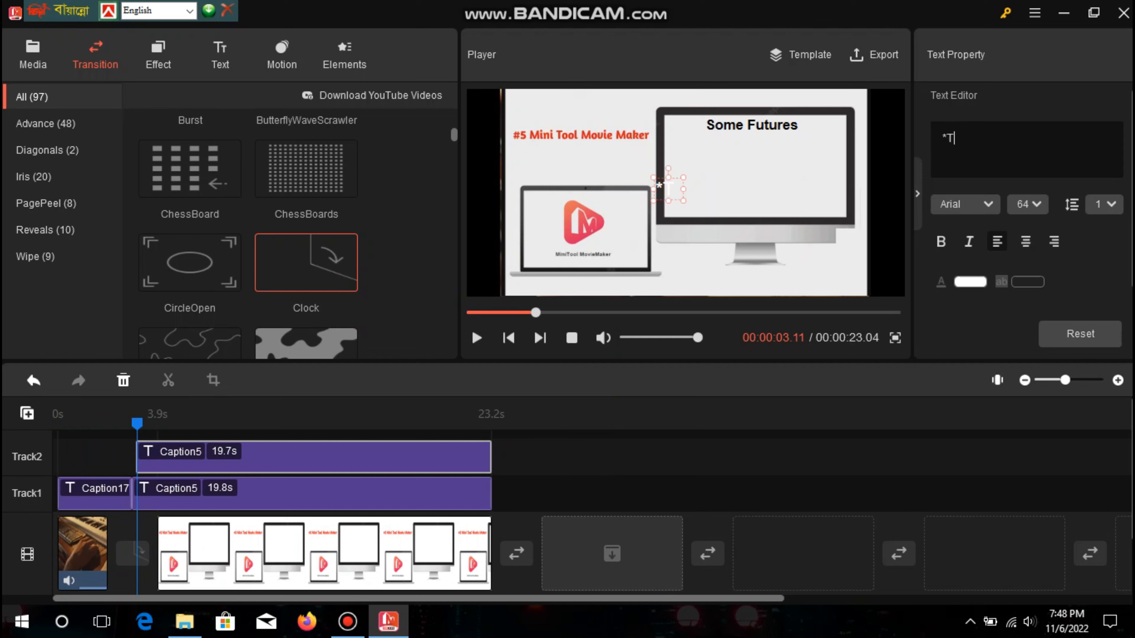
pyautogui.write('Tei,m')
pyautogui.press('BackSpace')
pyautogui.press('BackSpace')
pyautogui.press('BackSpace')
pyautogui.press('BackSpace')
pyautogui.press('Return')
pyautogui.write('ri')
pyautogui.press('BackSpace')
pyautogui.press('BackSpace')
pyautogui.press('BackSpace')
pyautogui.write('rim Video Edit')
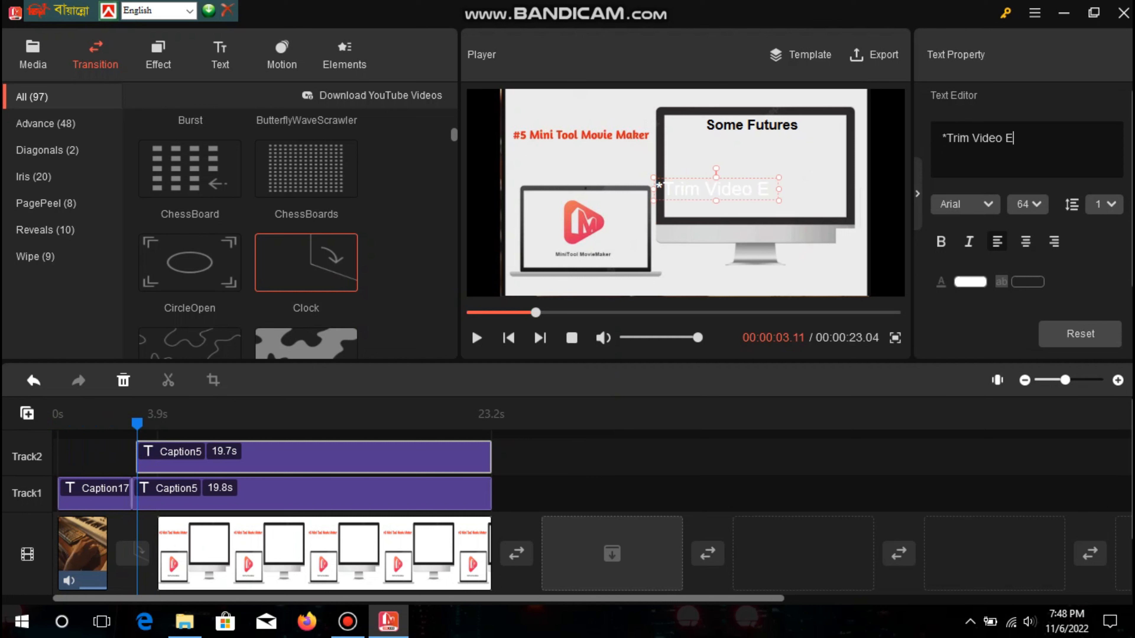
pyautogui.press('BackSpace')
pyautogui.press('BackSpace')
pyautogui.write('iting')
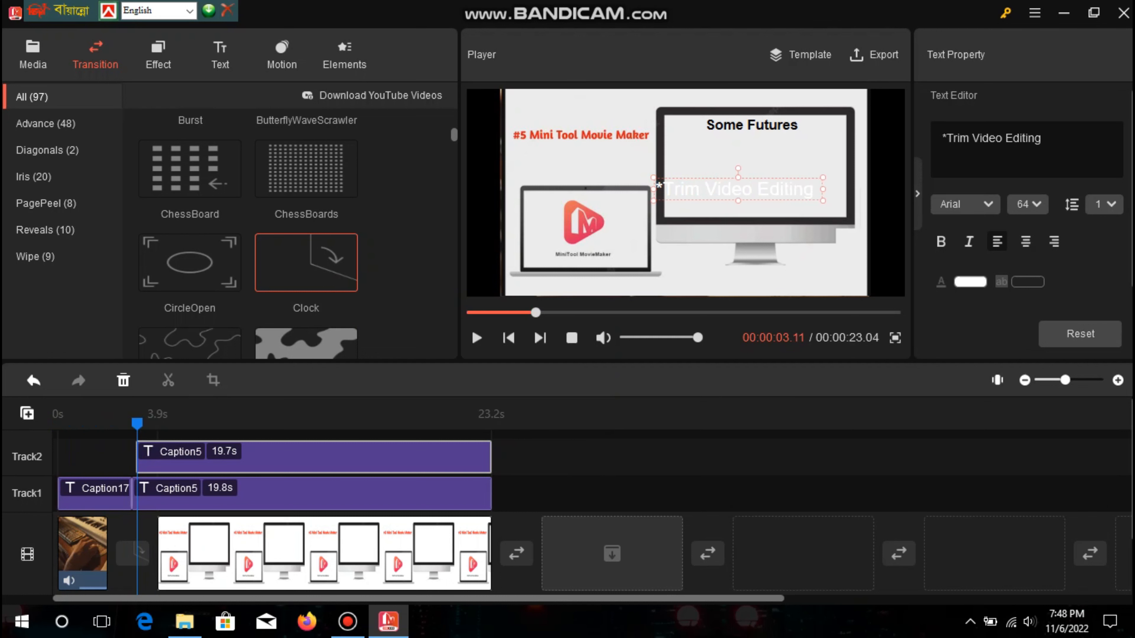
# Step: Add a second line reading "* Video Effect" to the feature list caption
pyautogui.write('*')
pyautogui.press('BackSpace')
pyautogui.press('Return')
pyautogui.write('*')
pyautogui.write('Video Effec')
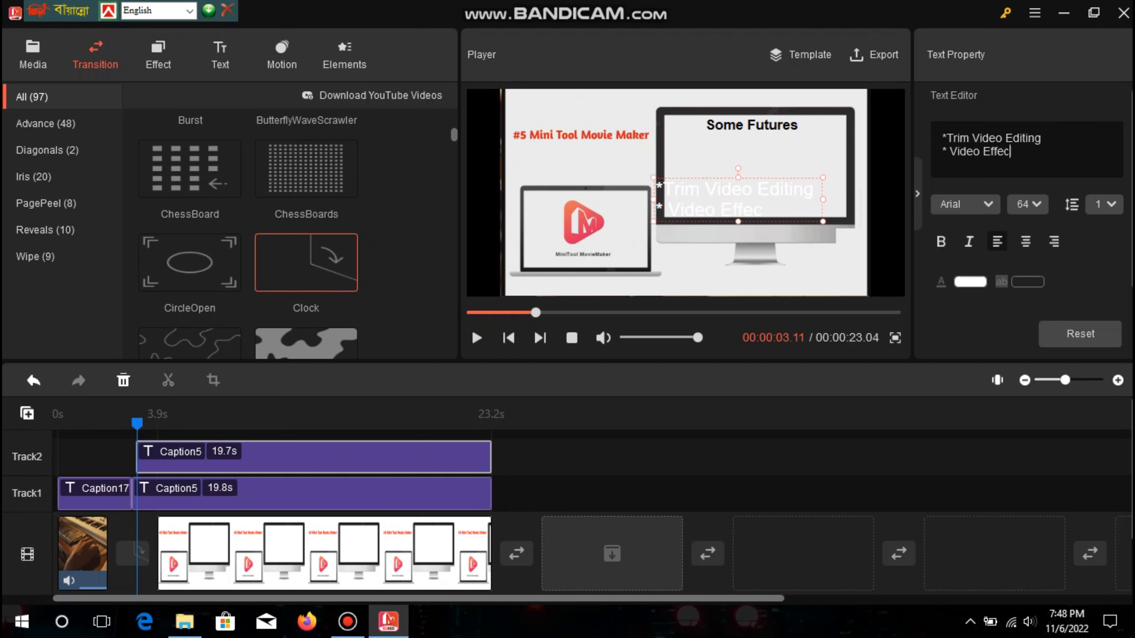
pyautogui.write('t')
# Step: Add a third line reading "*Video Translation" to the feature list caption
pyautogui.press('Return')
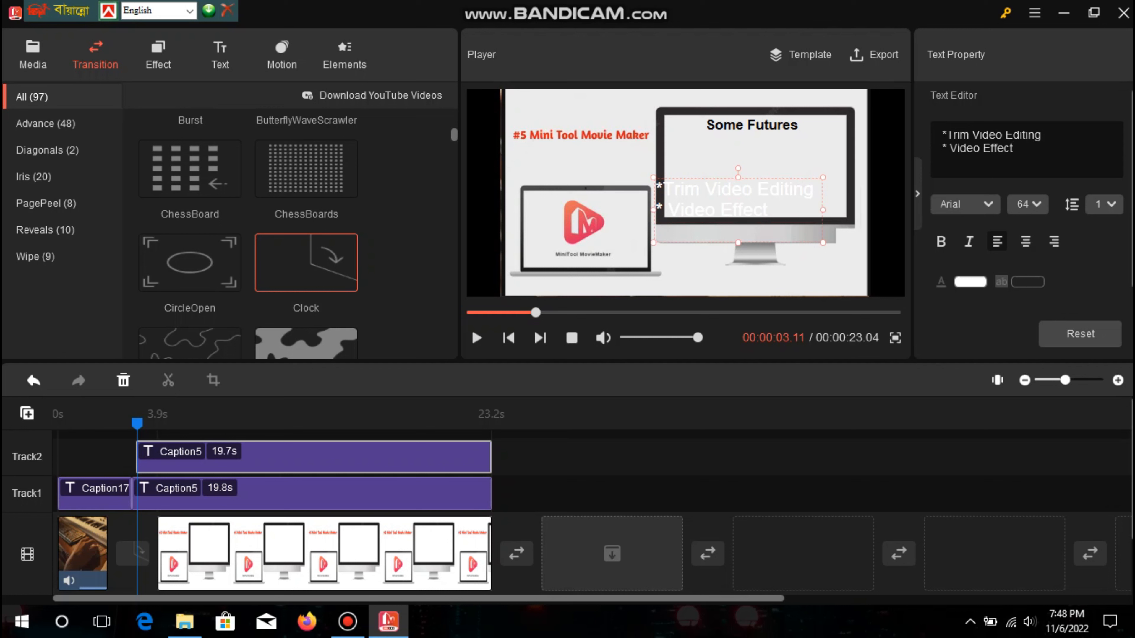
pyautogui.write('*Video Tram')
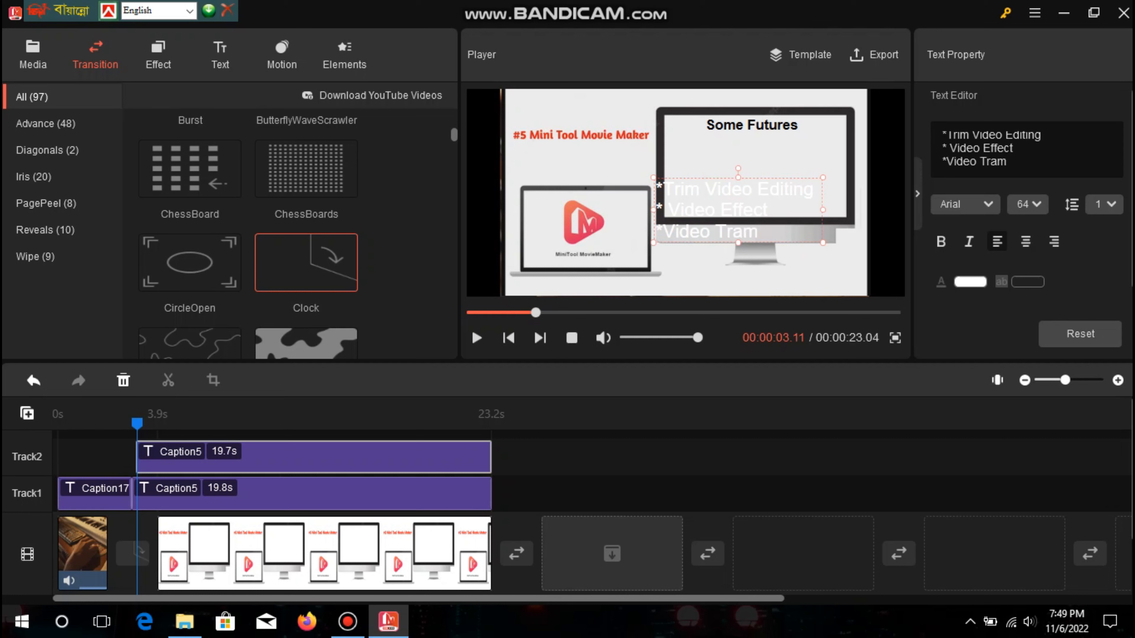
pyautogui.press('BackSpace')
pyautogui.write('nslation')
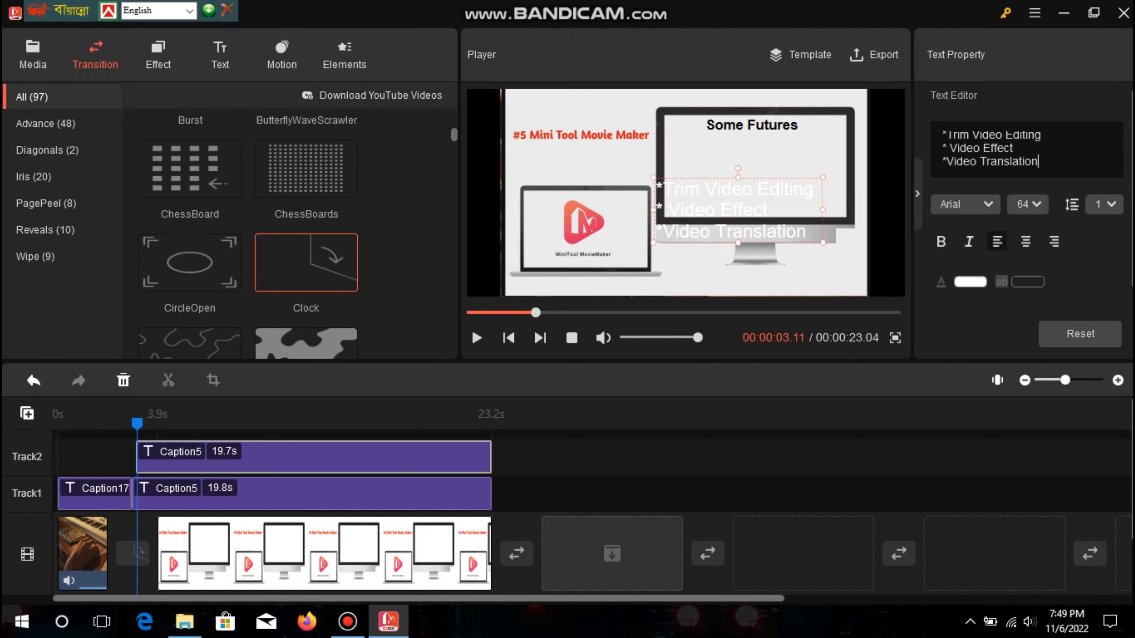
# Step: Add a fourth line reading "*4k Suport" to the feature list caption
pyautogui.press('Return')
pyautogui.write('*')
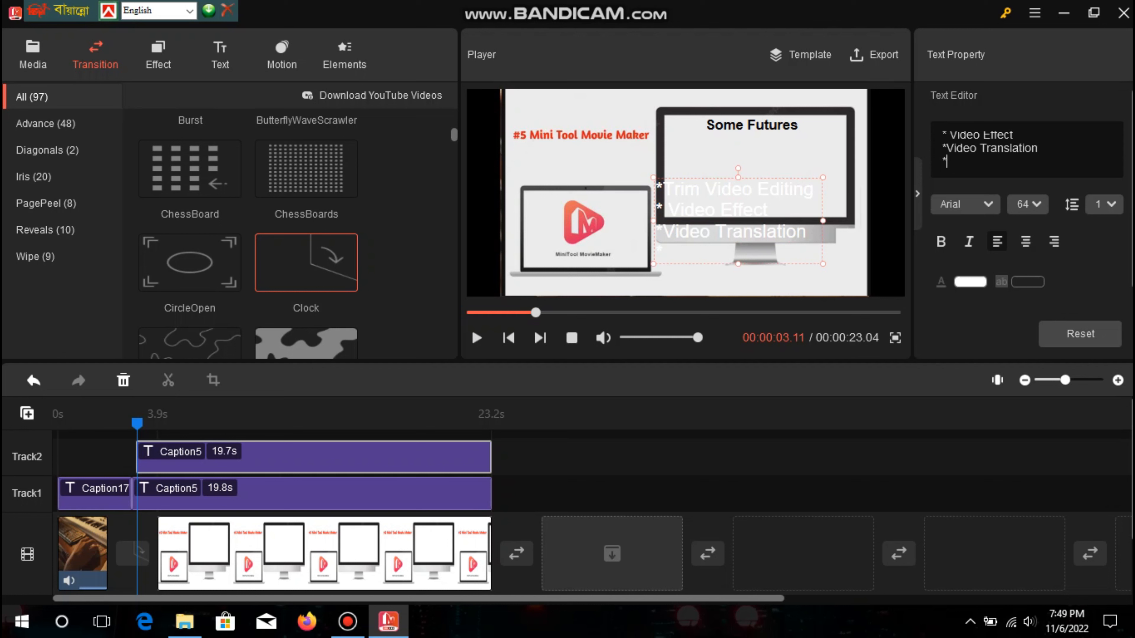
pyautogui.write('4k Suport')
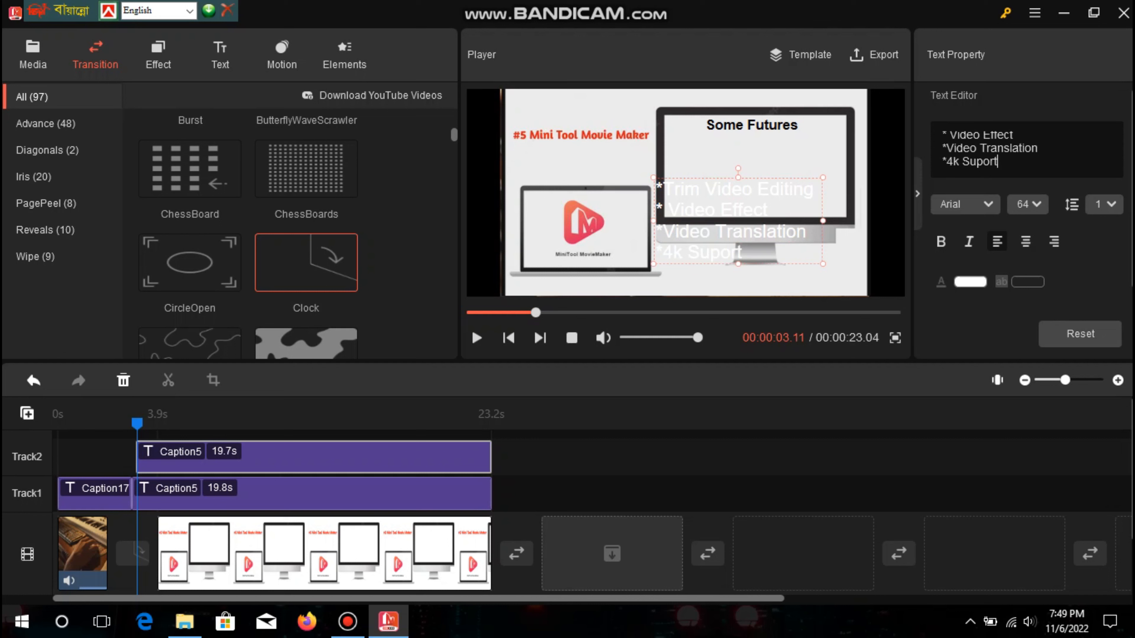
pyautogui.write('&')
pyautogui.press('BackSpace')
# Step: Finish the feature list caption with the line "& More Futures Available"
pyautogui.press('Return')
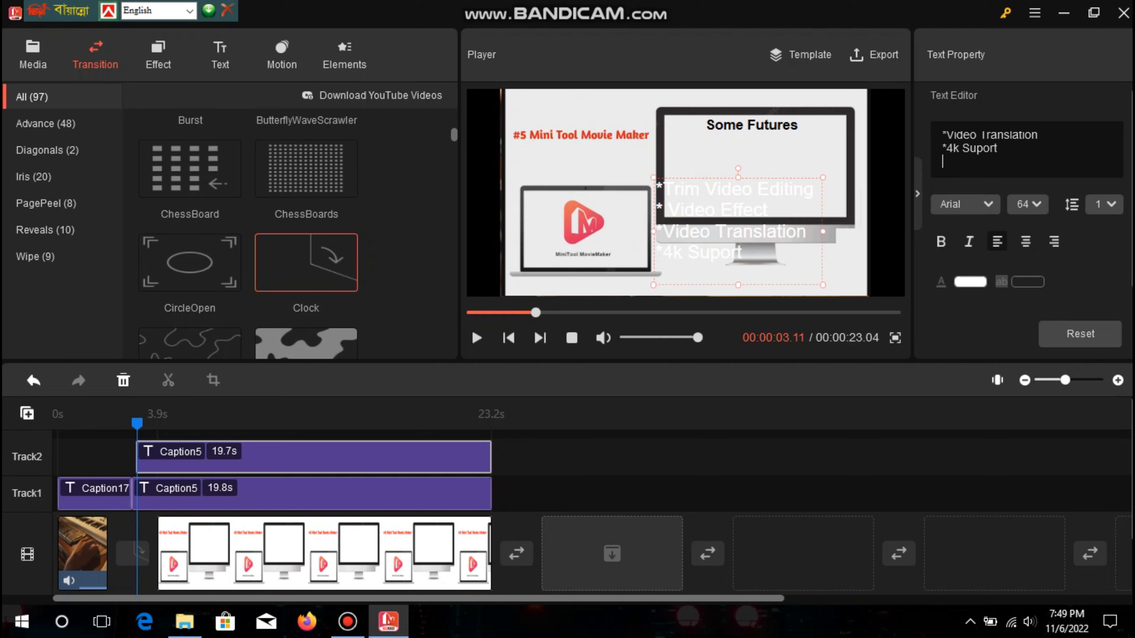
pyautogui.write('& More Futures ')
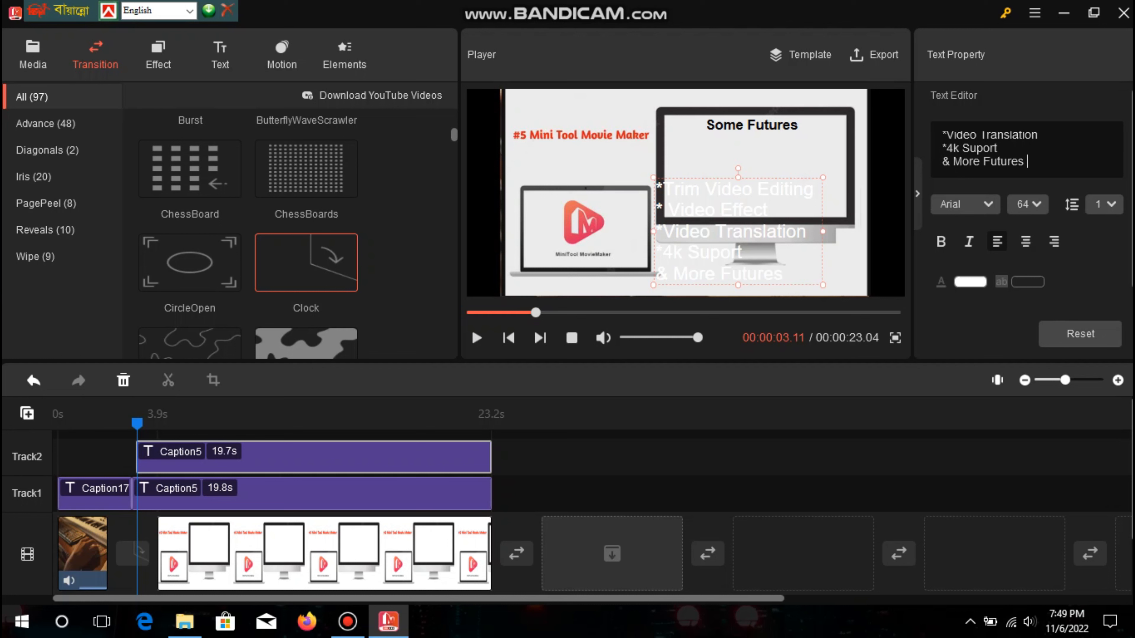
pyautogui.write('Avai')
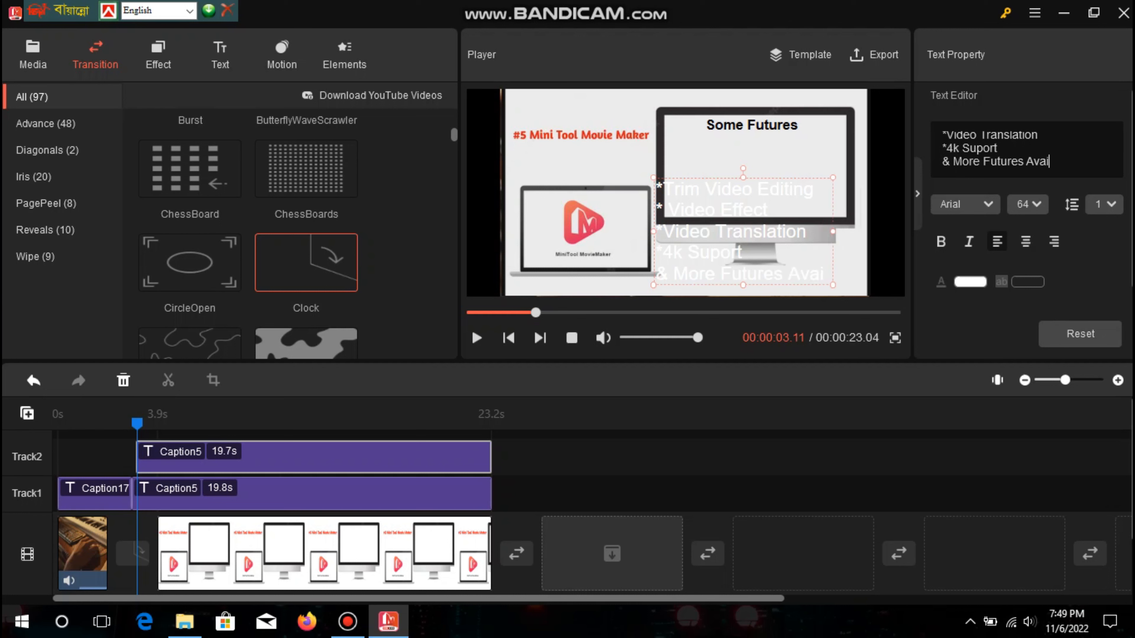
pyautogui.write('lable')
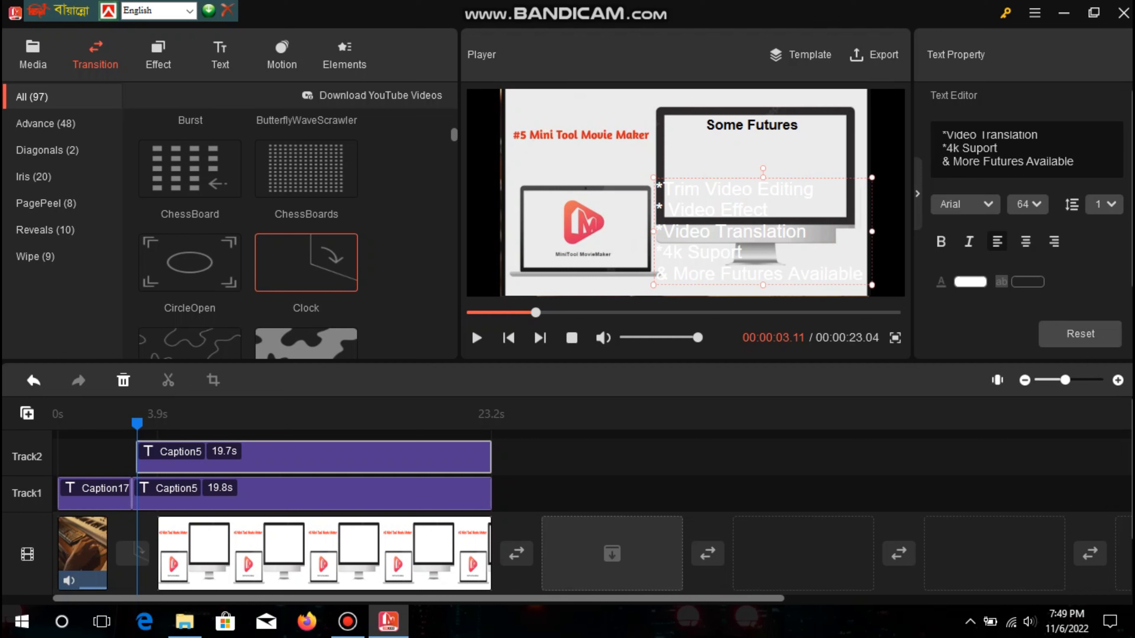
# Step: Make the feature list caption bold and set its text color to black
pyautogui.click(941, 241)
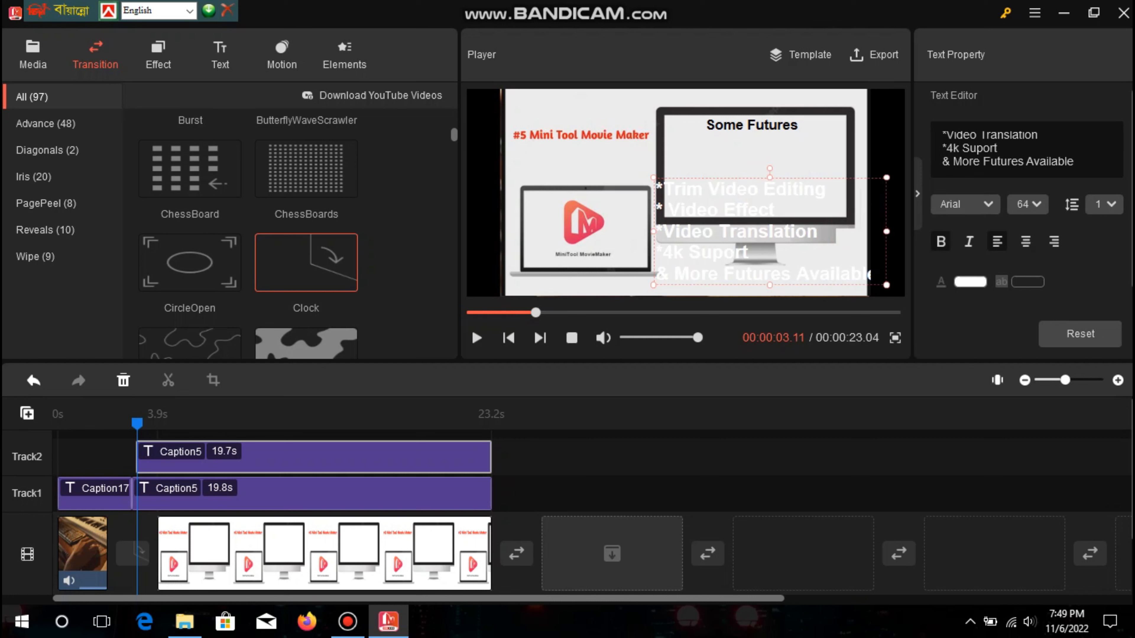
pyautogui.click(970, 281)
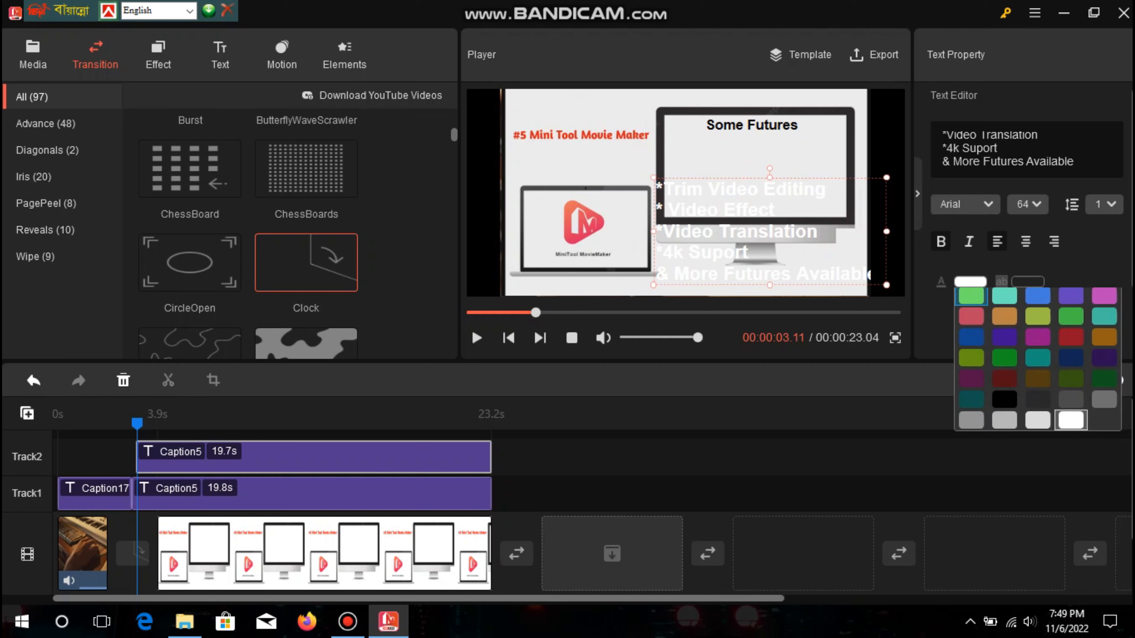
pyautogui.click(1004, 465)
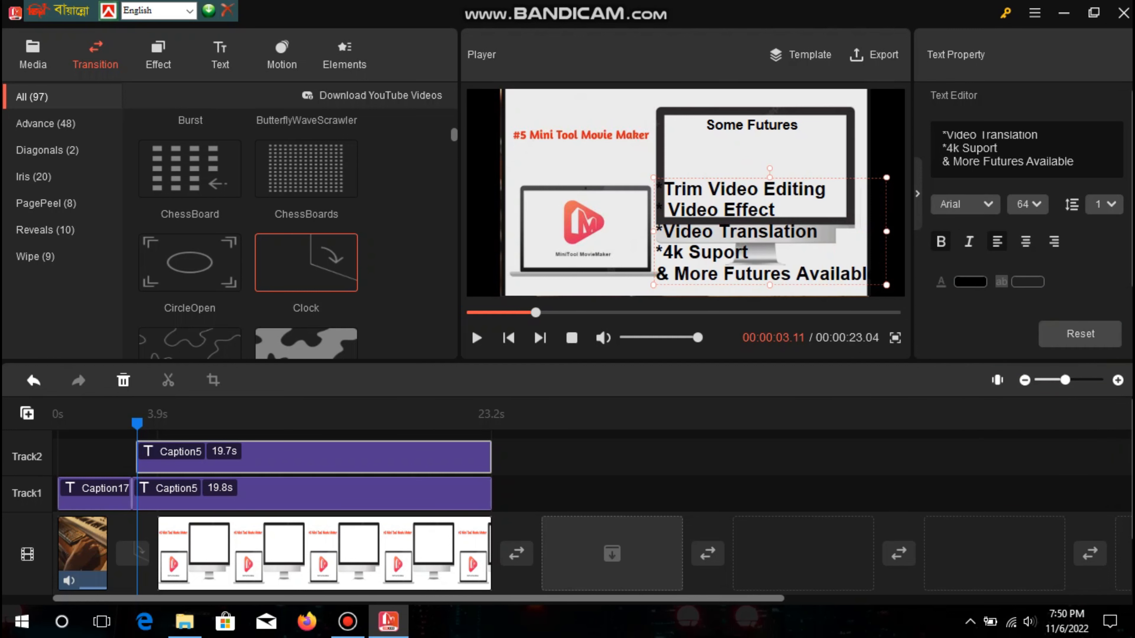
# Step: Shrink the feature list caption and position it inside the pictured monitor screen, just below "Some Futures"
pyautogui.moveTo(769, 168); pyautogui.dragTo(764, 125)
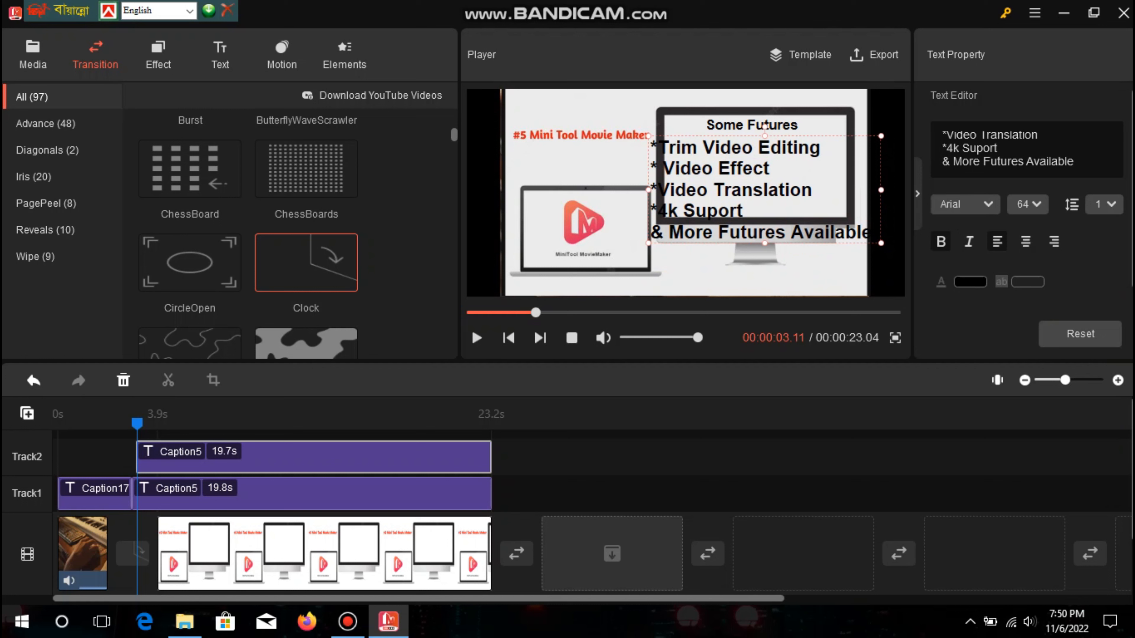
pyautogui.moveTo(881, 243); pyautogui.dragTo(845, 209)
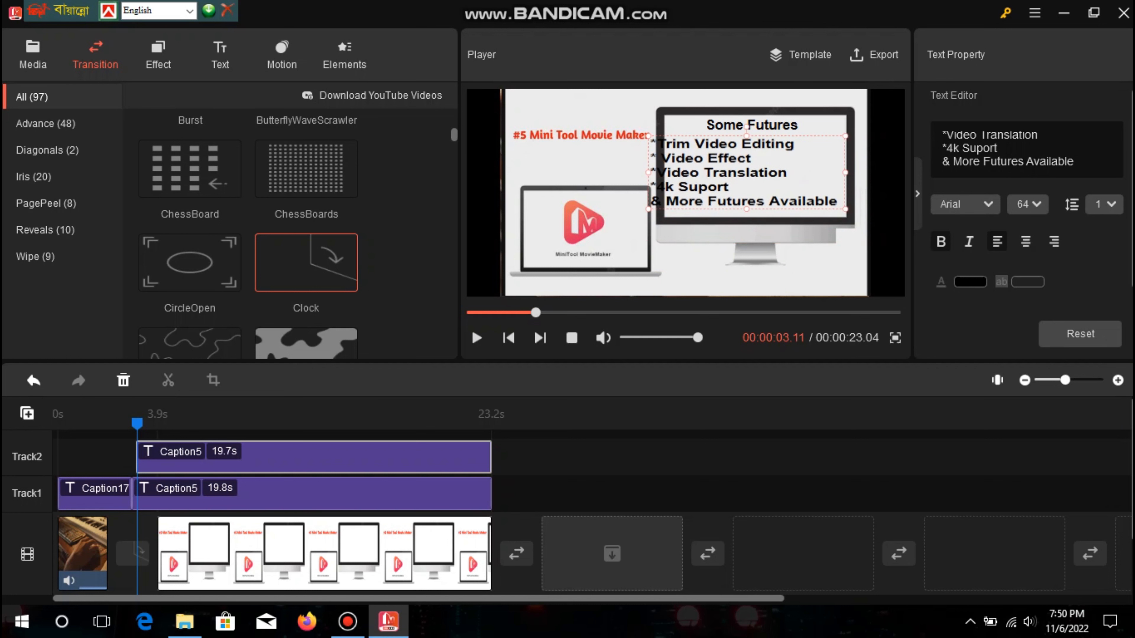
pyautogui.moveTo(745, 128); pyautogui.dragTo(756, 127)
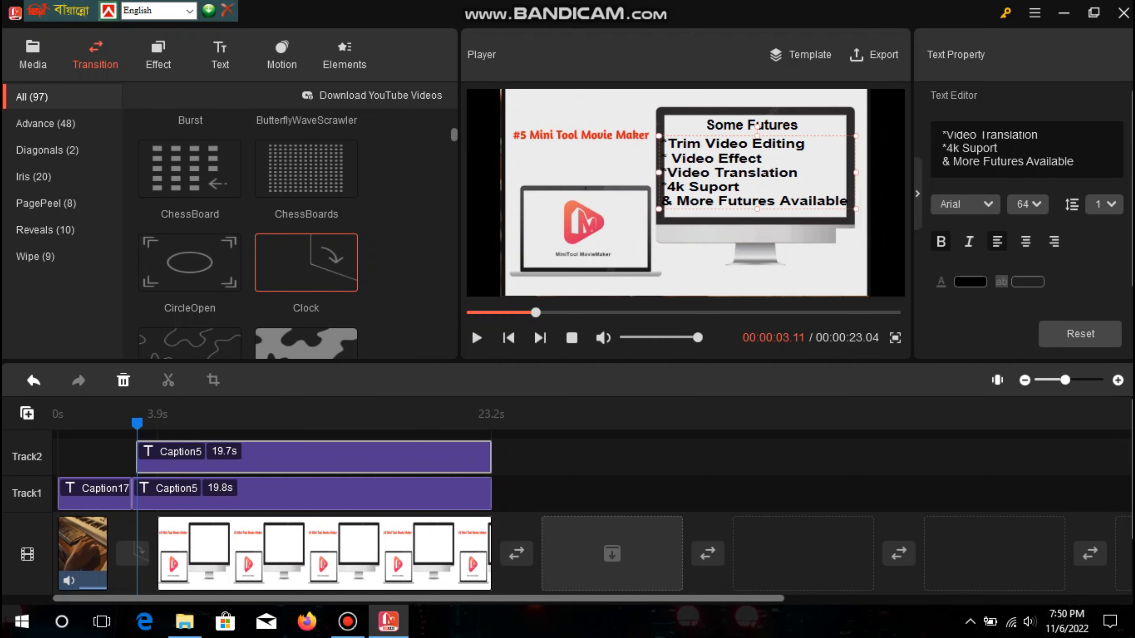
pyautogui.moveTo(857, 210); pyautogui.dragTo(846, 207)
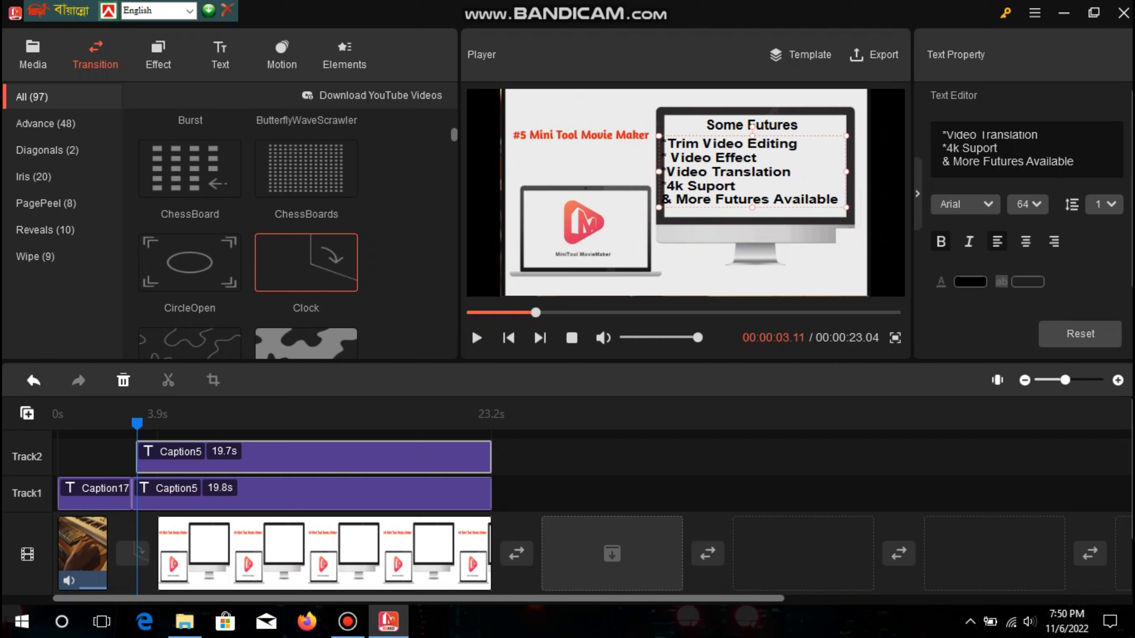
pyautogui.moveTo(752, 126); pyautogui.dragTo(758, 129)
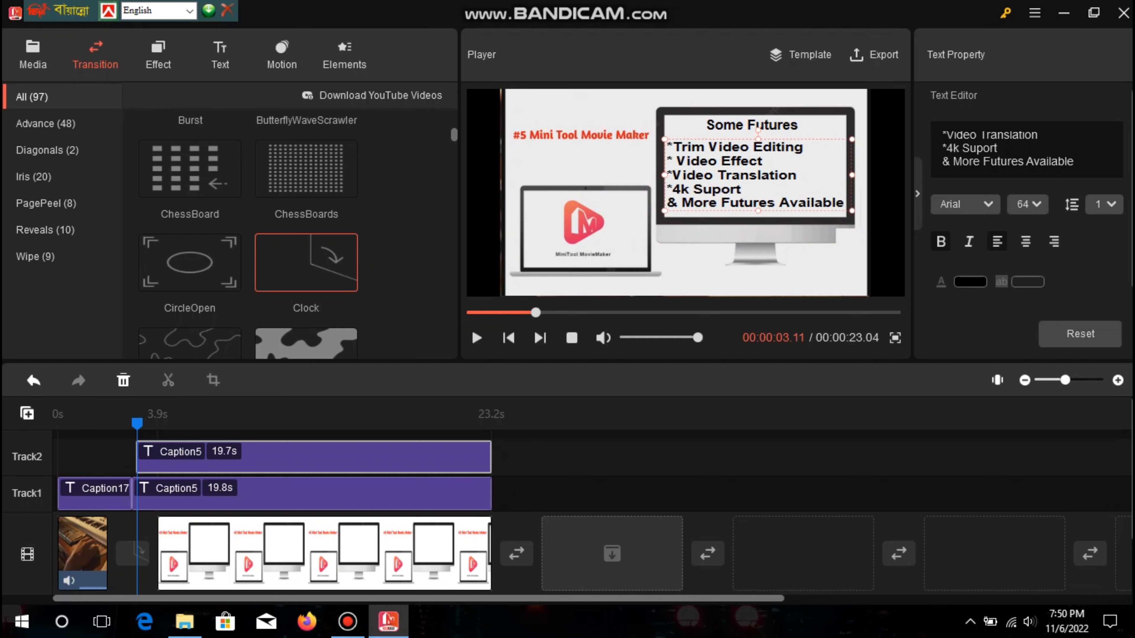
# Step: Append the production ID_4285 clip of the recorder buttons after the picture at the end of the timeline
pyautogui.moveTo(137, 422); pyautogui.dragTo(492, 423)
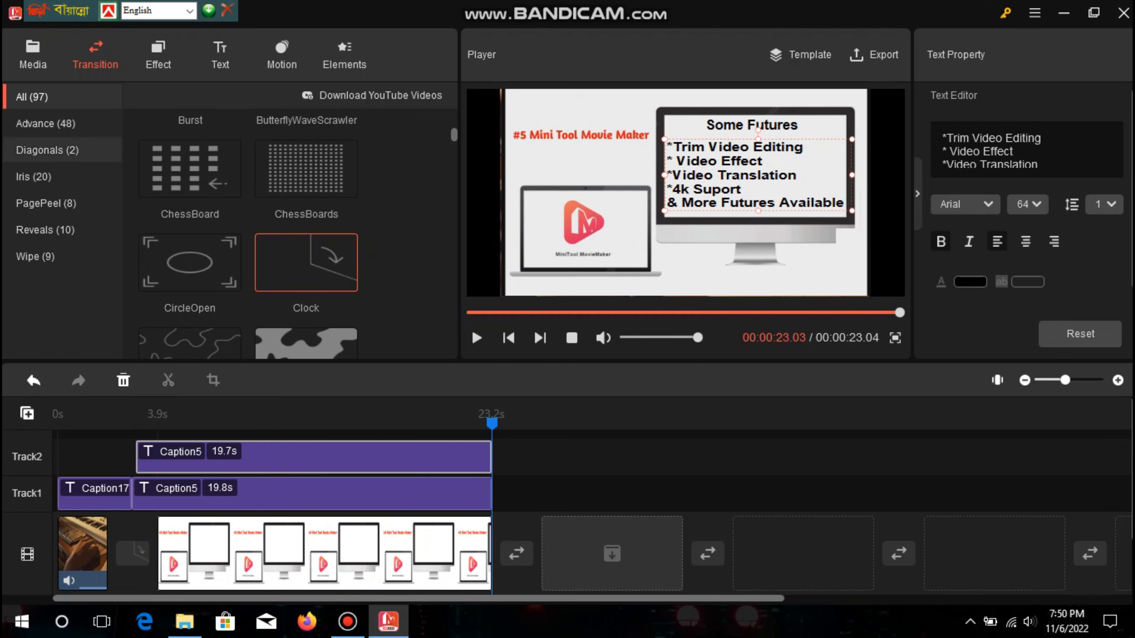
pyautogui.click(33, 56)
pyautogui.scroll(-10, 190, 251)
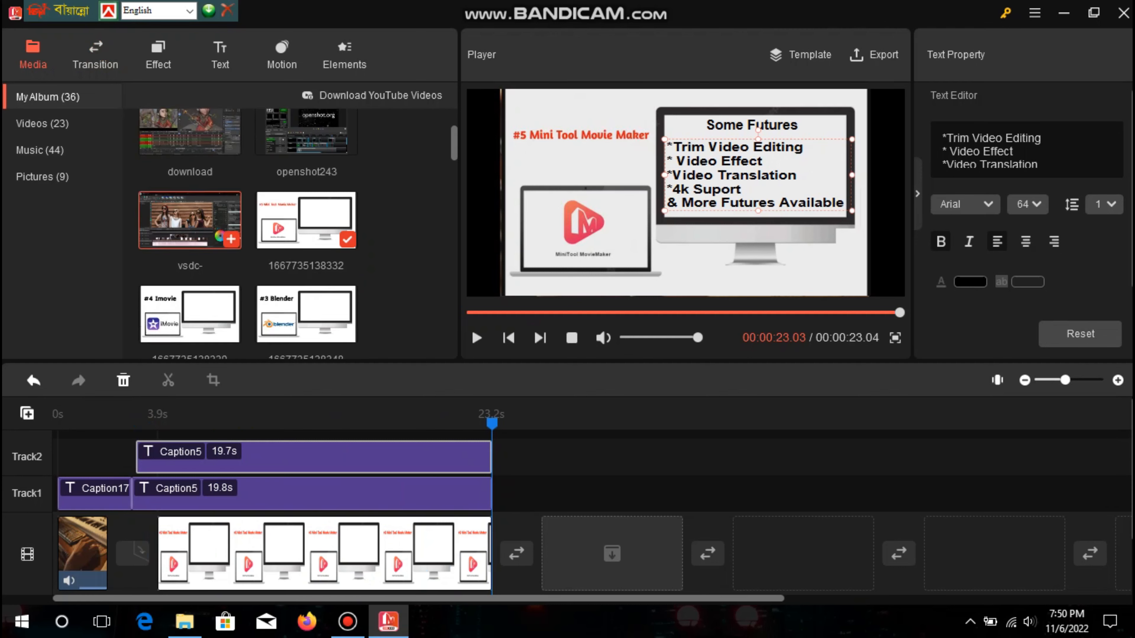
pyautogui.scroll(-2, 306, 215)
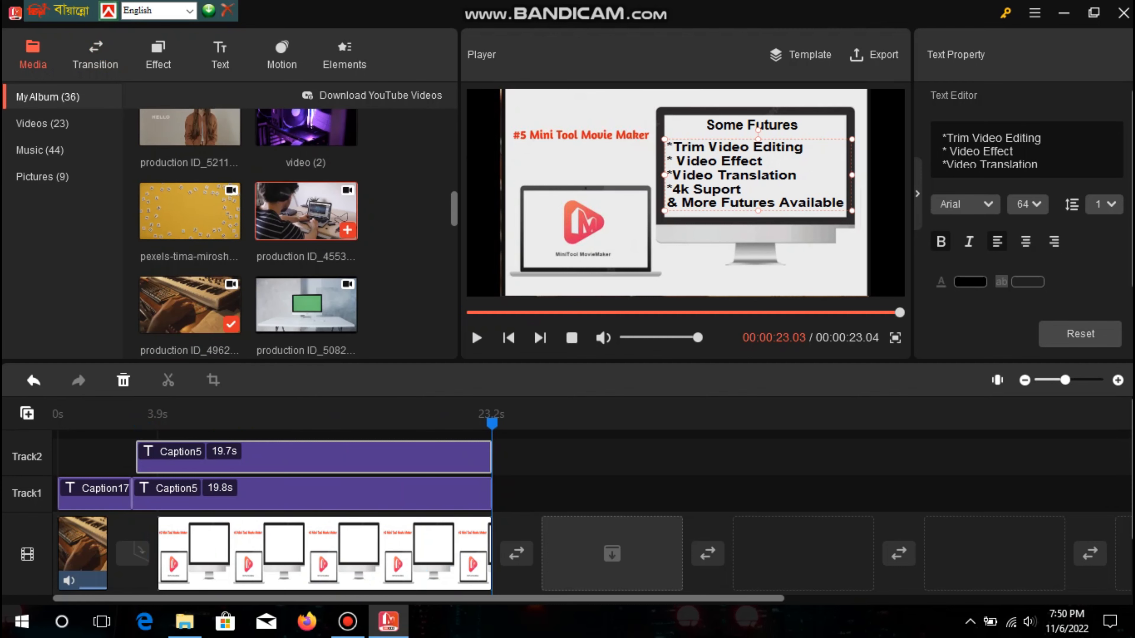
pyautogui.scroll(-5, 306, 210)
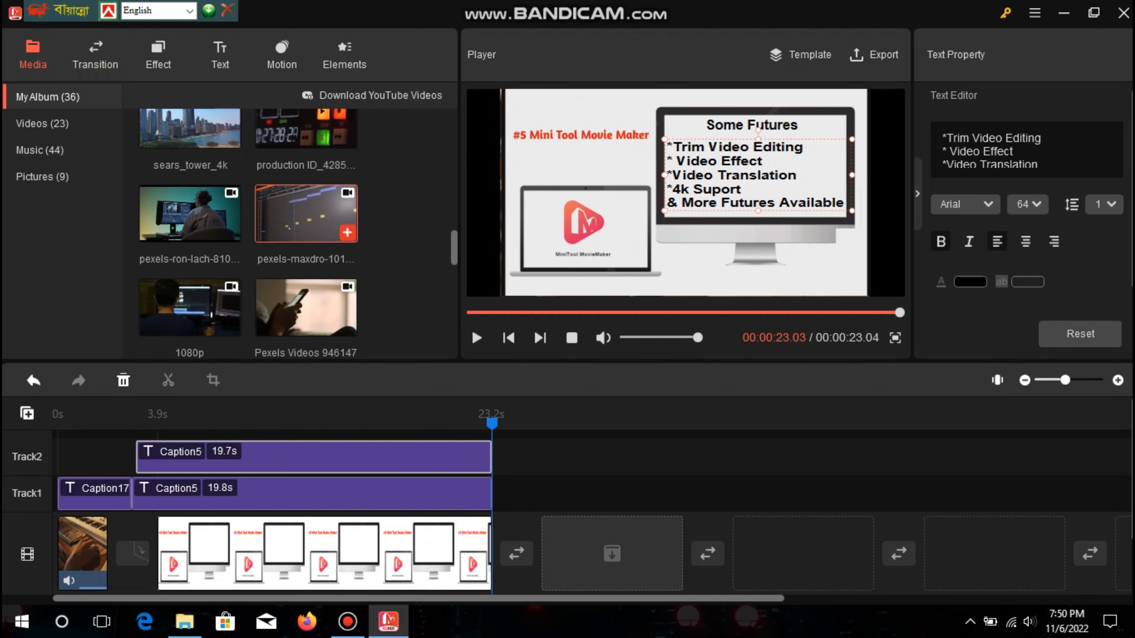
pyautogui.click(347, 138)
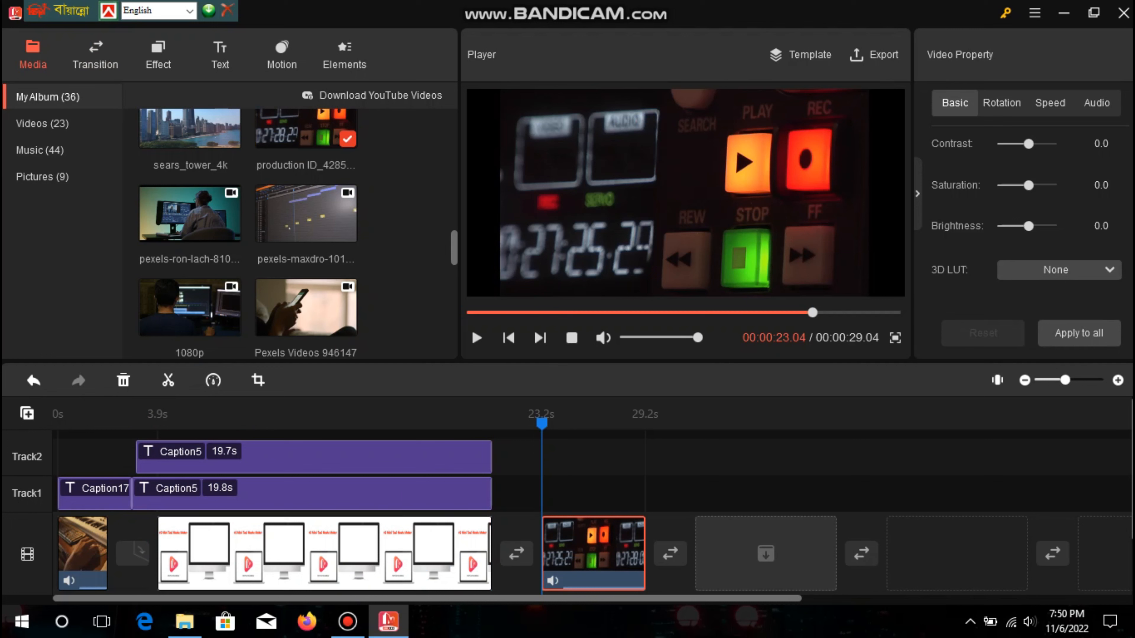
# Step: Add a Caption17 title at the start of the recorder buttons clip
pyautogui.click(220, 56)
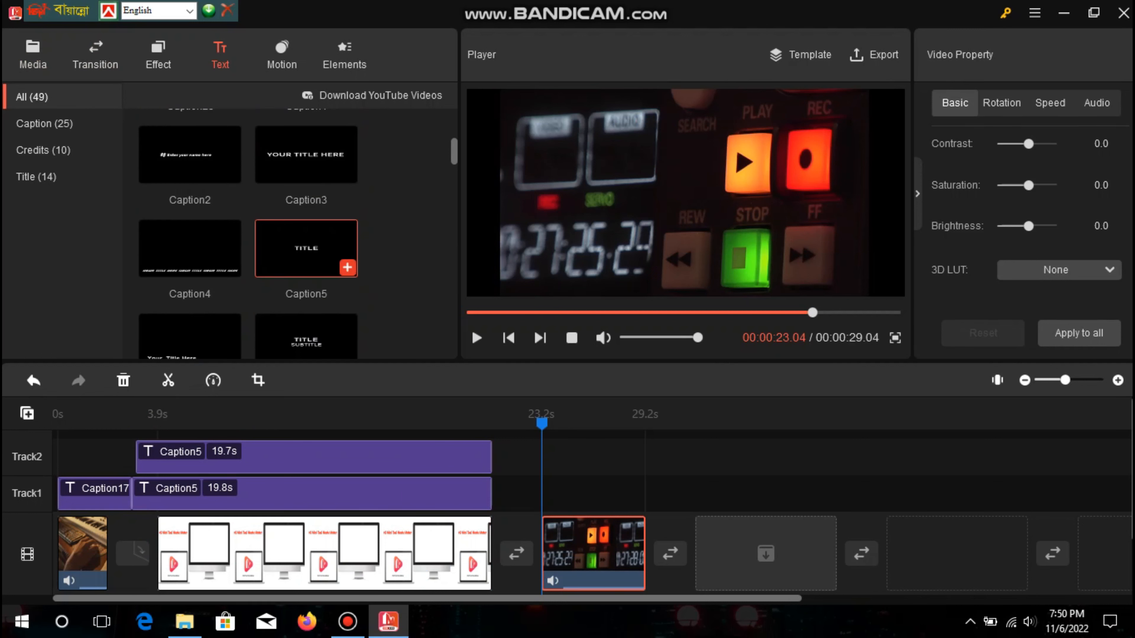
pyautogui.scroll(-5, 306, 241)
pyautogui.scroll(-1, 306, 241)
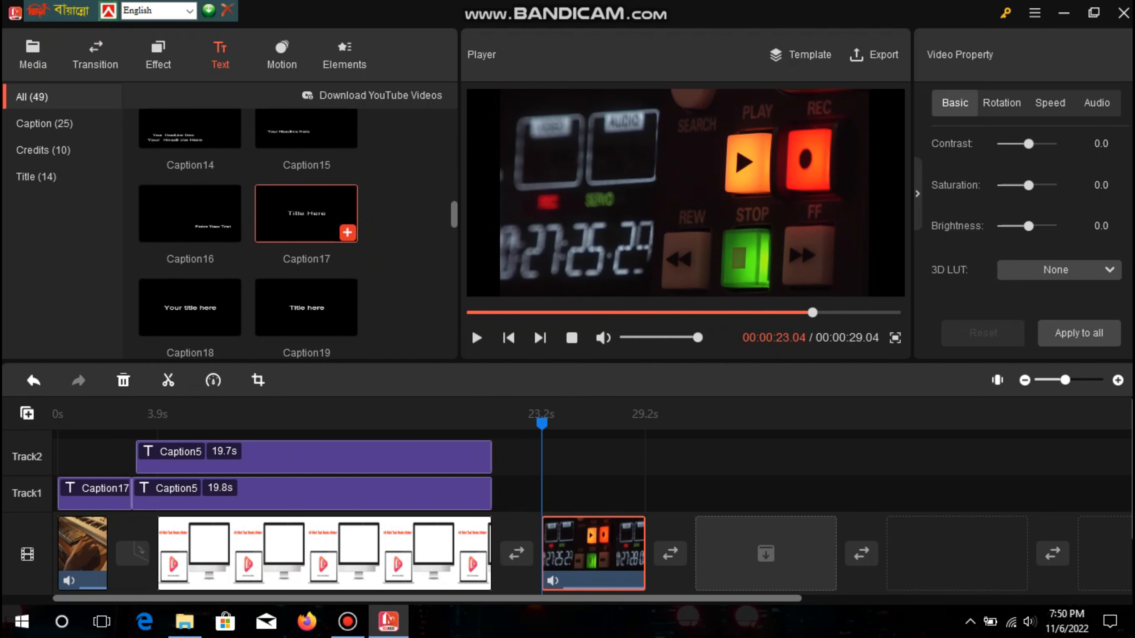
pyautogui.click(347, 232)
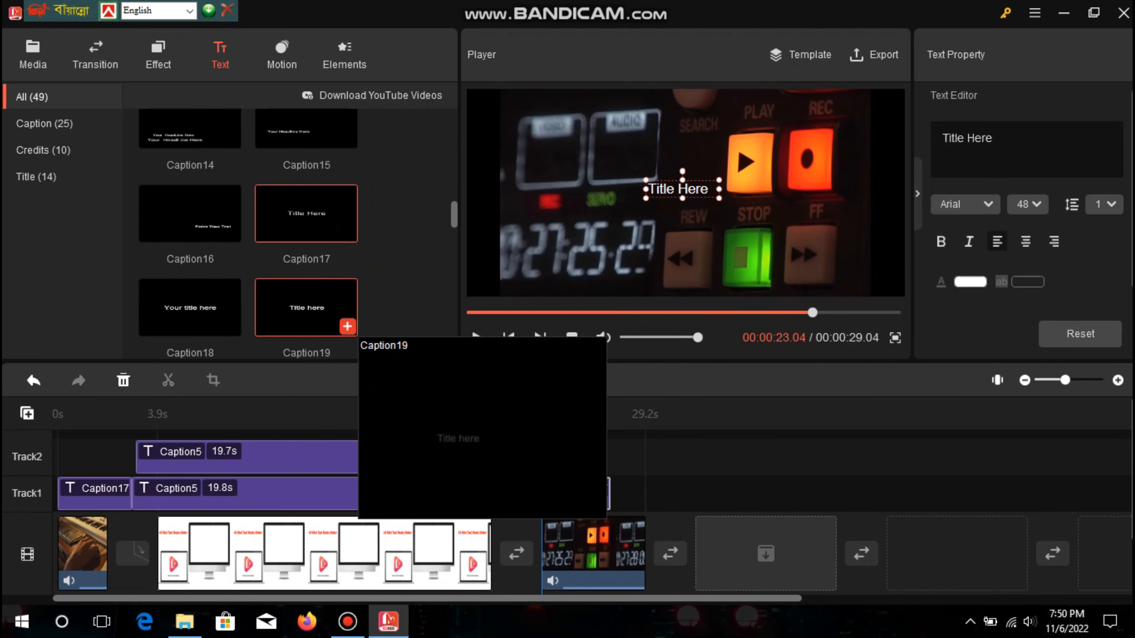
# Step: Use a Caption13 title instead of Caption17 at the start of the recorder buttons clip
pyautogui.scroll(2, 306, 201)
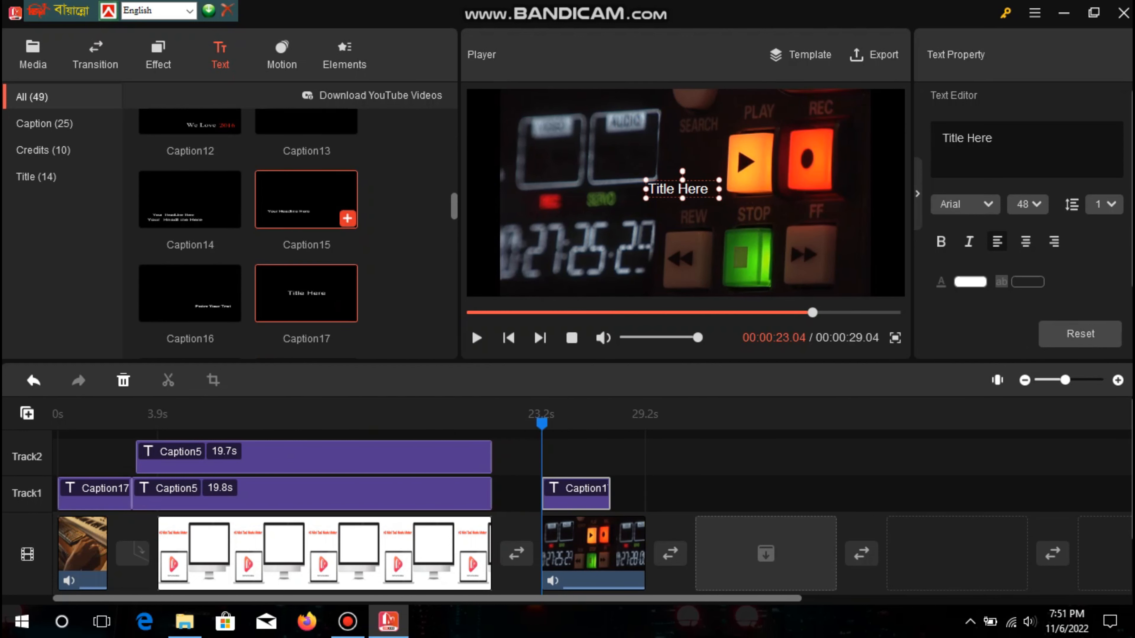
pyautogui.moveTo(306, 201)
pyautogui.scroll(2, 306, 201)
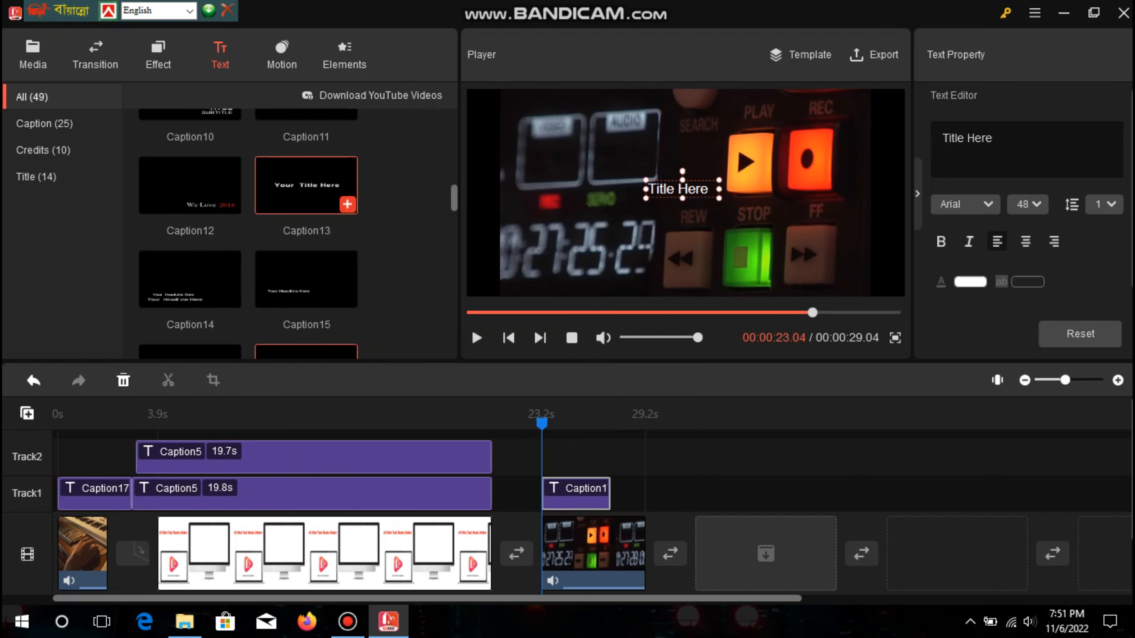
pyautogui.click(348, 204)
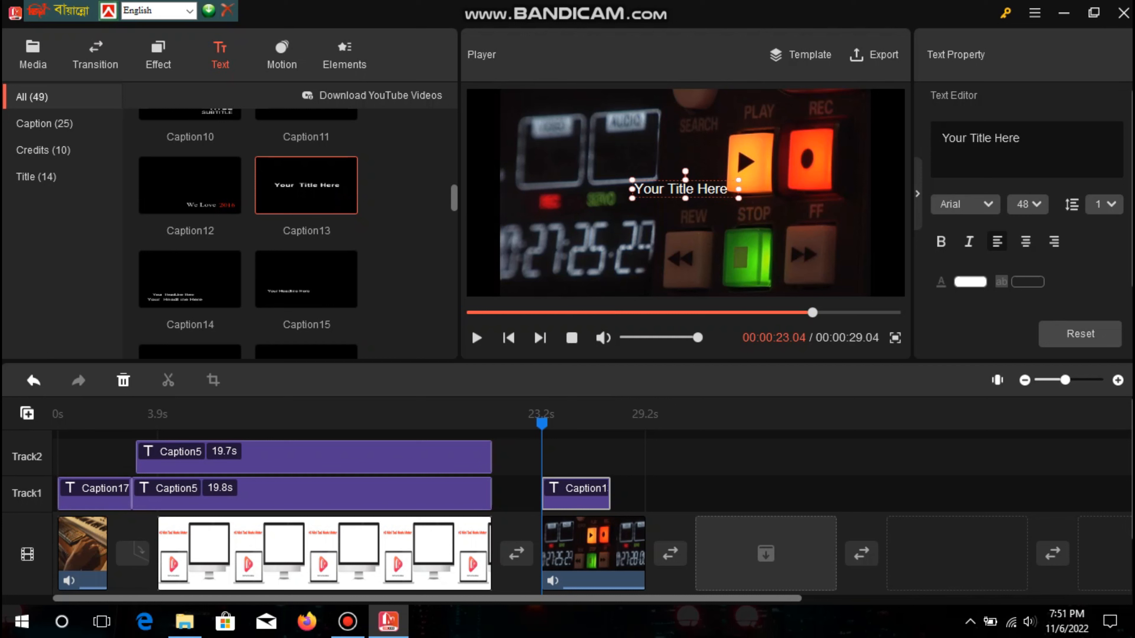
# Step: Replace the Caption13 title text with "Thanks For Watching", make it bold and move it to the left side of the picture
pyautogui.press('BackSpace')
pyautogui.press('BackSpace')
pyautogui.press('BackSpace')
pyautogui.press('BackSpace')
pyautogui.press('BackSpace')
pyautogui.press('BackSpace')
pyautogui.press('BackSpace')
pyautogui.press('BackSpace')
pyautogui.press('BackSpace')
pyautogui.press('BackSpace')
pyautogui.press('BackSpace')
pyautogui.press('BackSpace')
pyautogui.press('BackSpace')
pyautogui.press('BackSpace')
pyautogui.press('BackSpace')
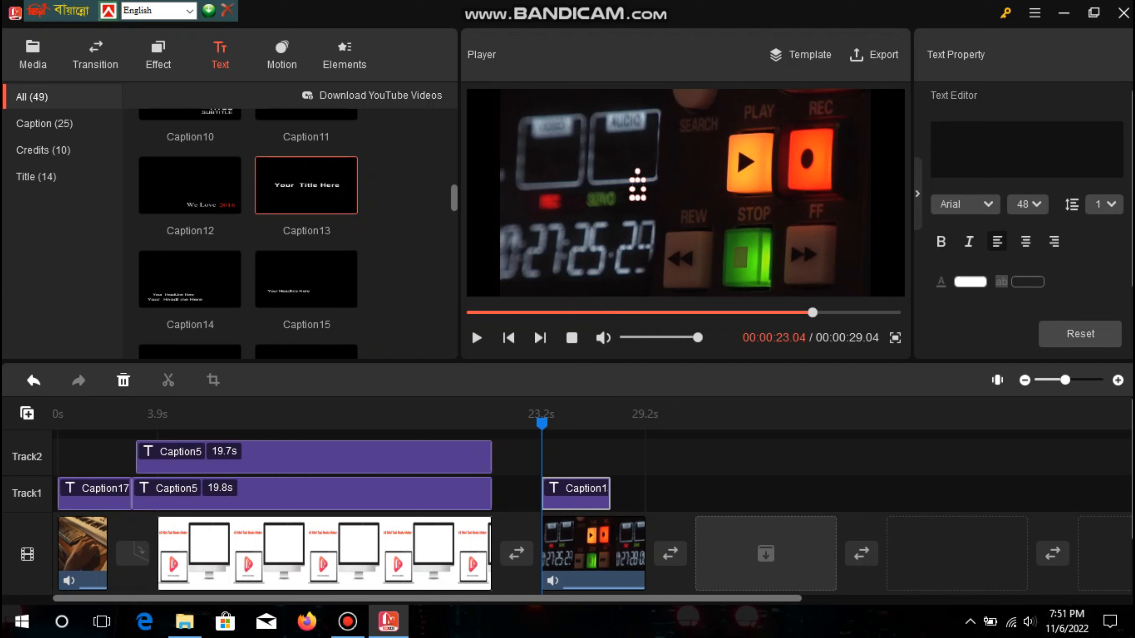
pyautogui.write('Thanl')
pyautogui.press('BackSpace')
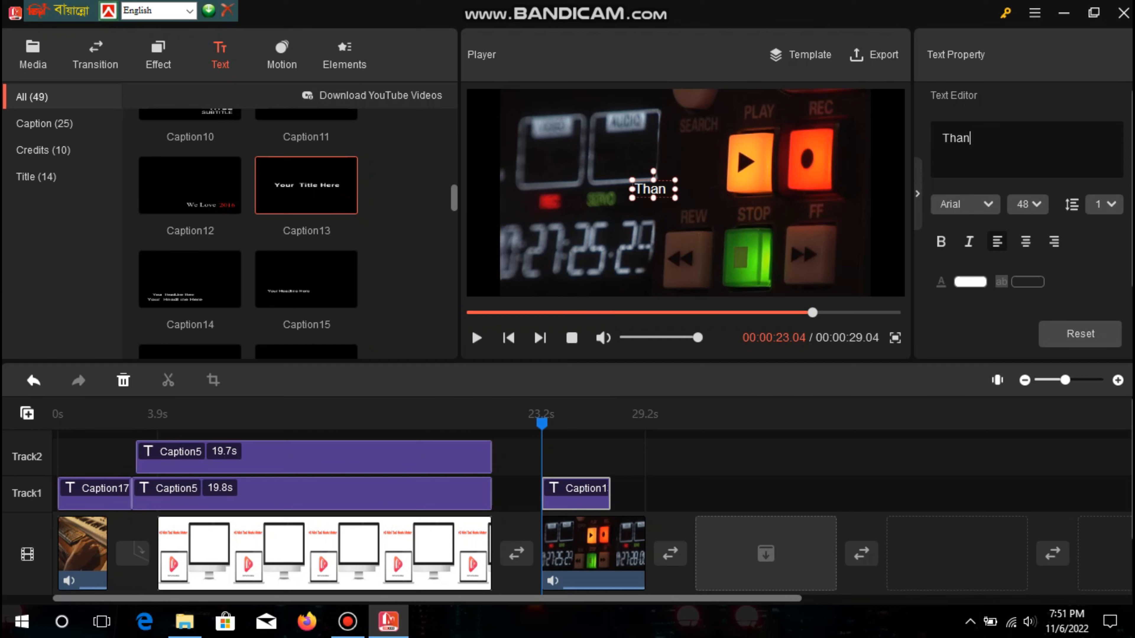
pyautogui.write('ks F')
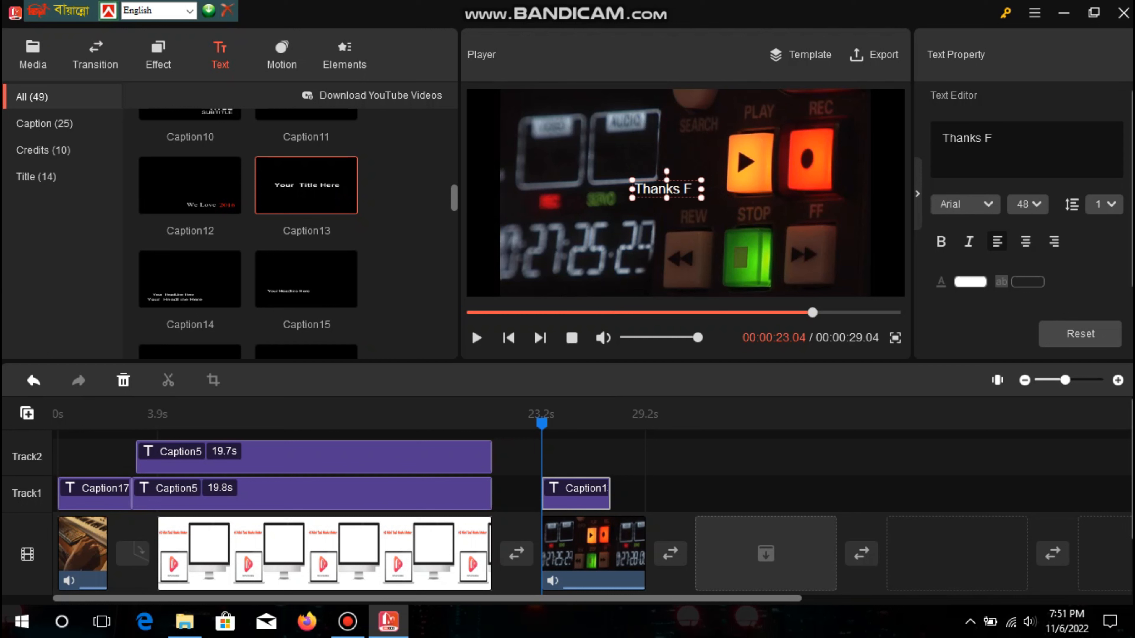
pyautogui.write('or Wa')
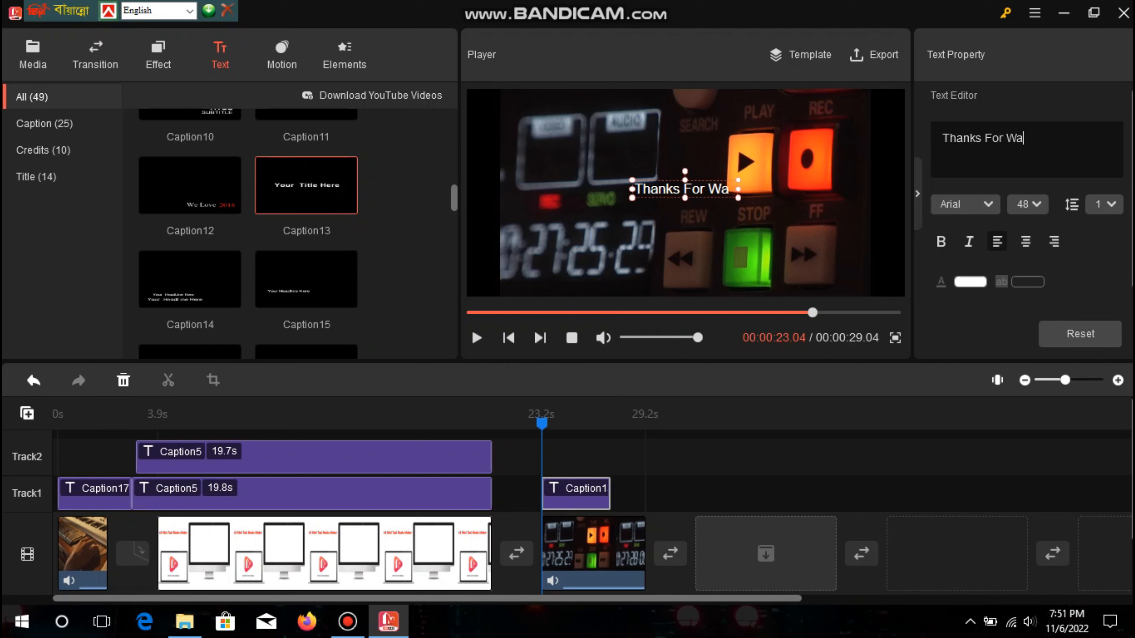
pyautogui.write('tchi')
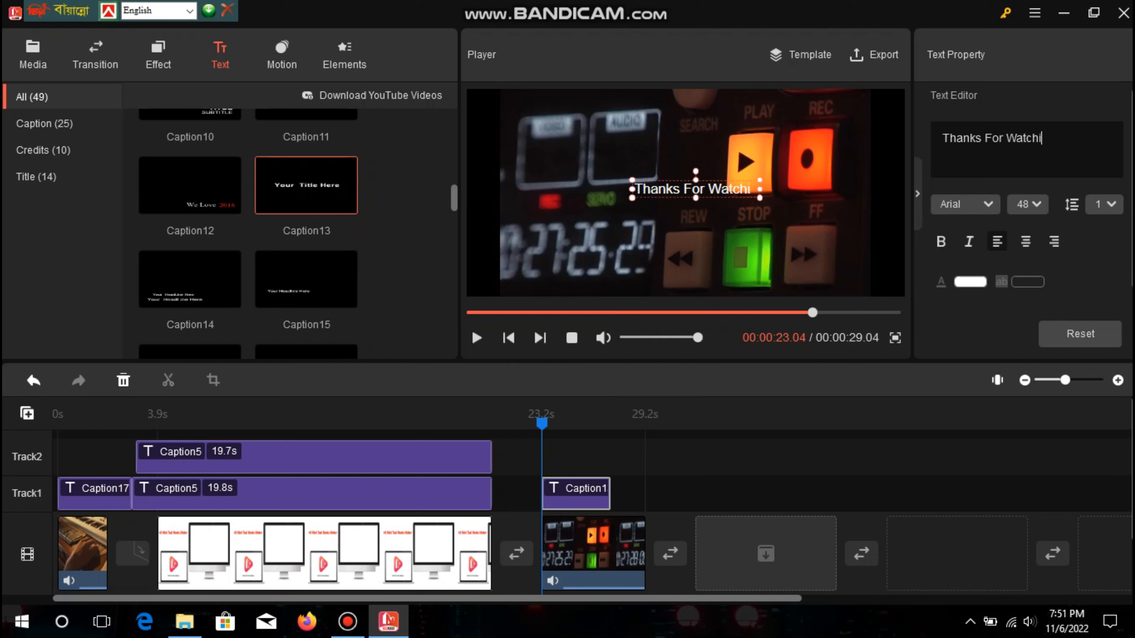
pyautogui.write('ng')
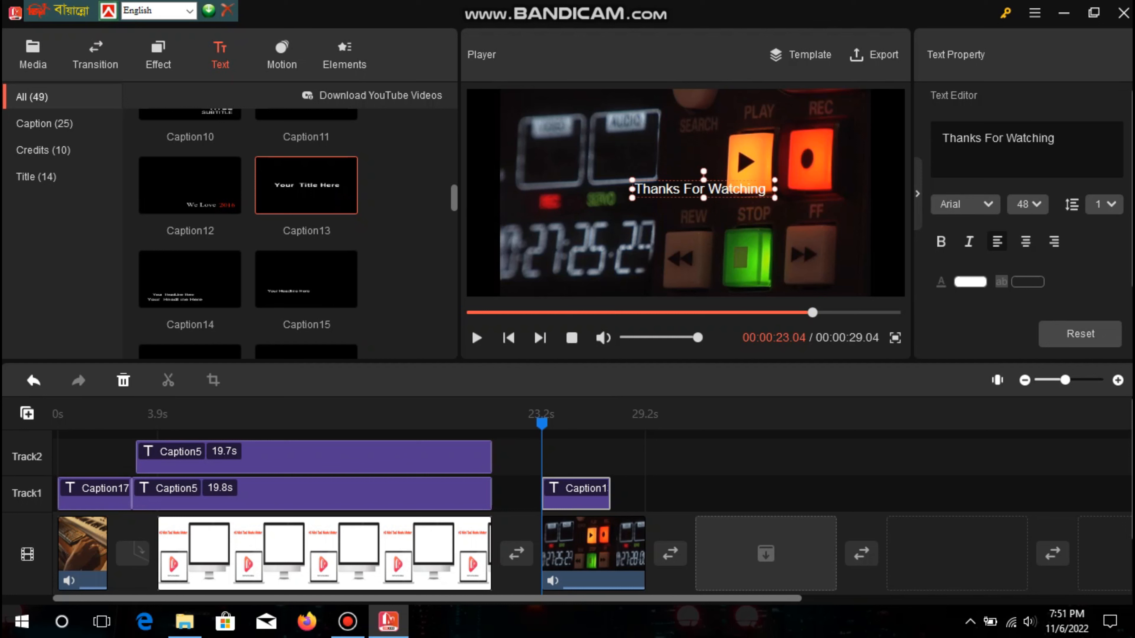
pyautogui.click(942, 241)
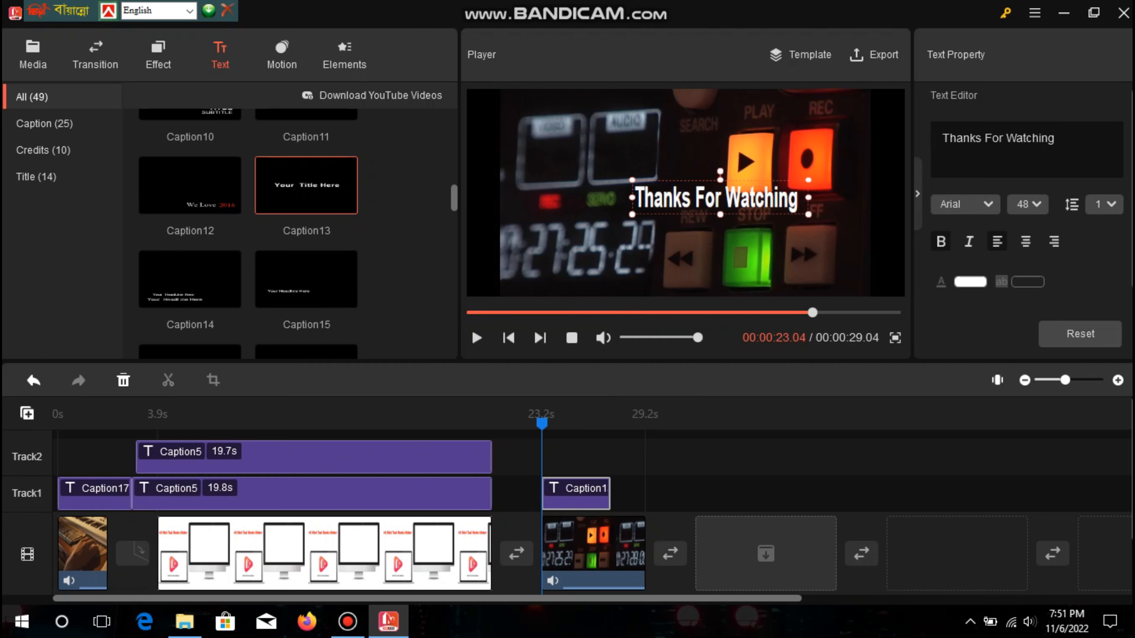
pyautogui.moveTo(727, 197); pyautogui.dragTo(597, 203)
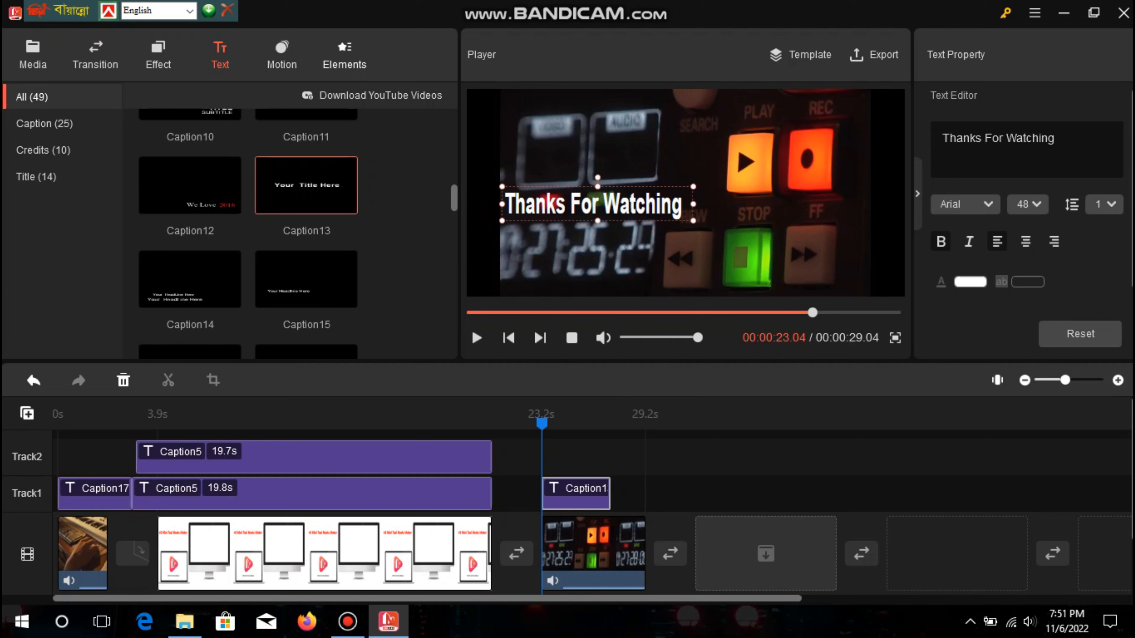
# Step: Add the Subscribe 2 element over the recorder buttons clip and extend the "Thanks For Watching" caption to the clip's end
pyautogui.click(344, 55)
pyautogui.scroll(-10, 248, 232)
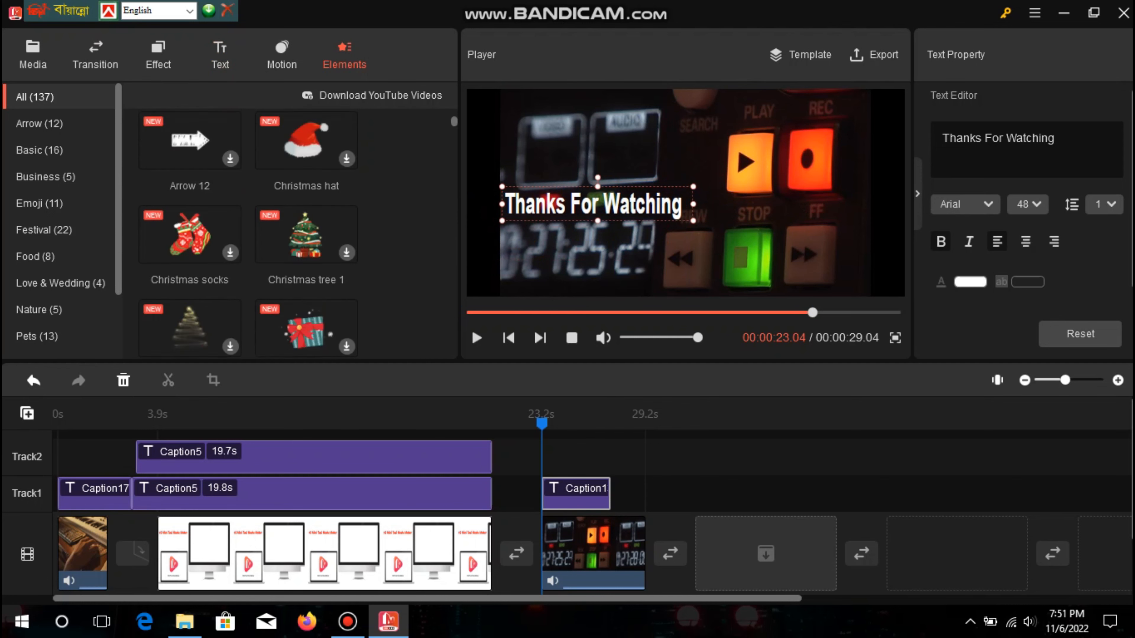
pyautogui.scroll(-10, 304, 232)
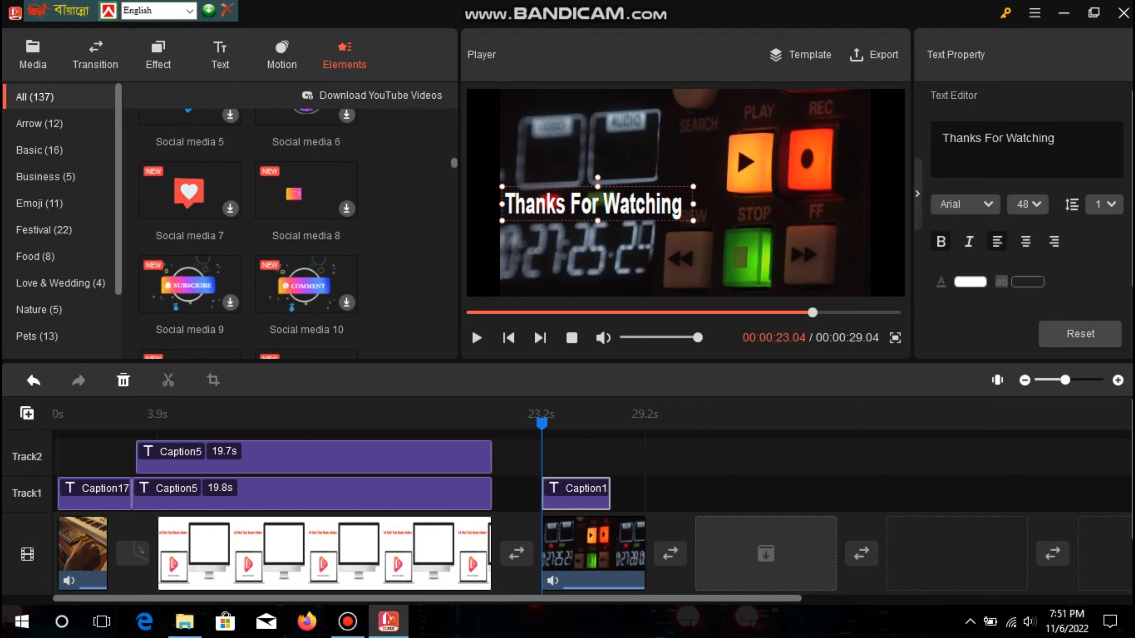
pyautogui.scroll(-5, 248, 233)
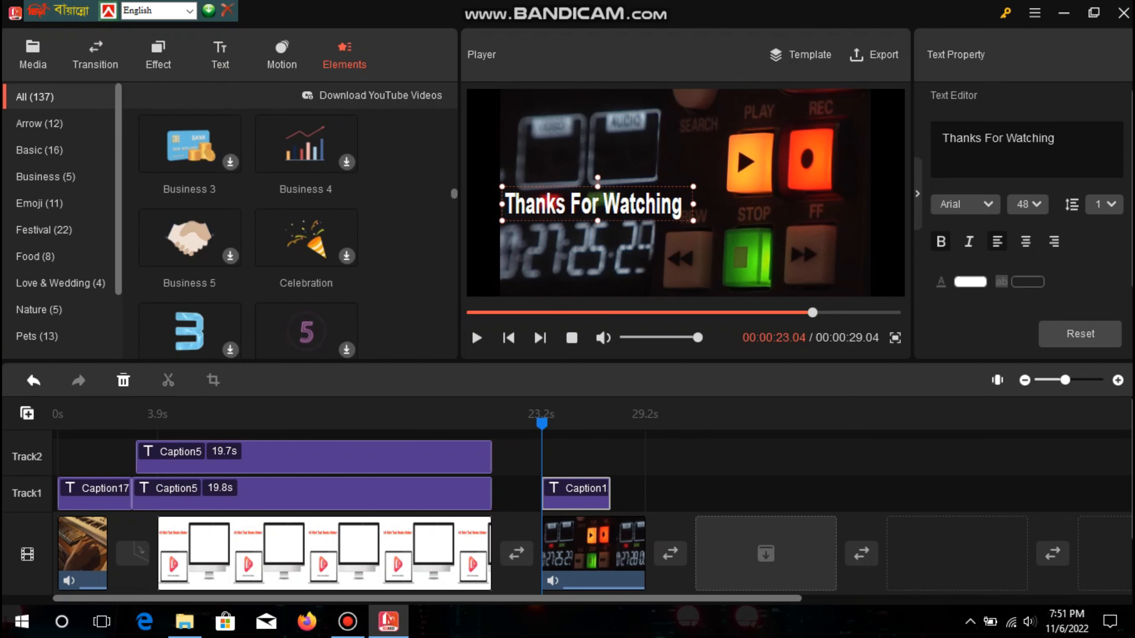
pyautogui.scroll(-7, 248, 233)
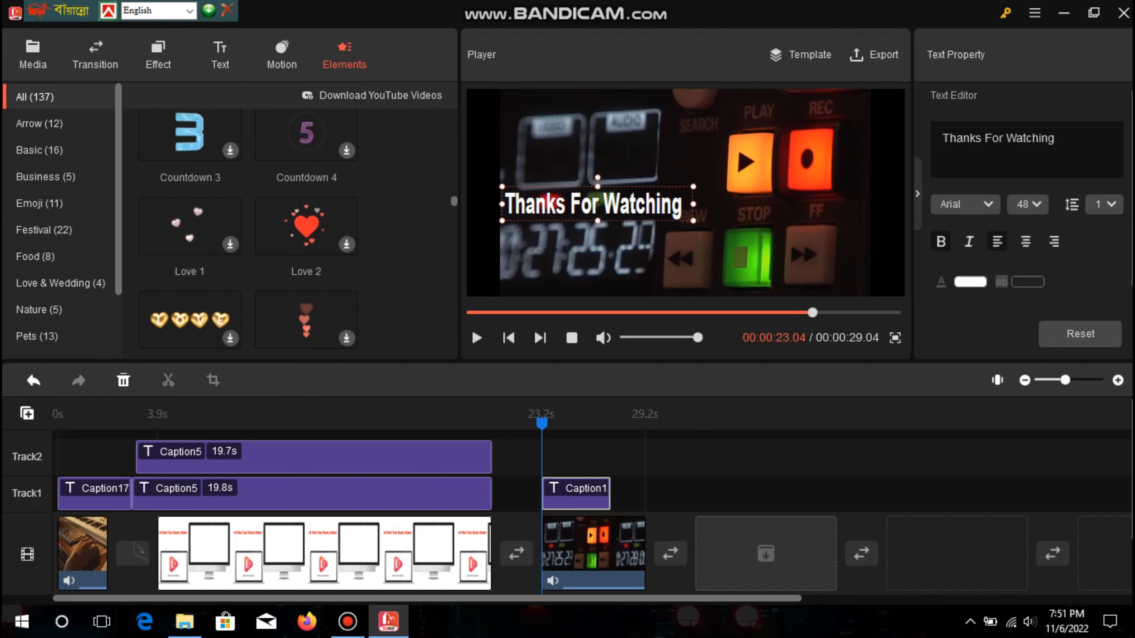
pyautogui.scroll(-6, 248, 233)
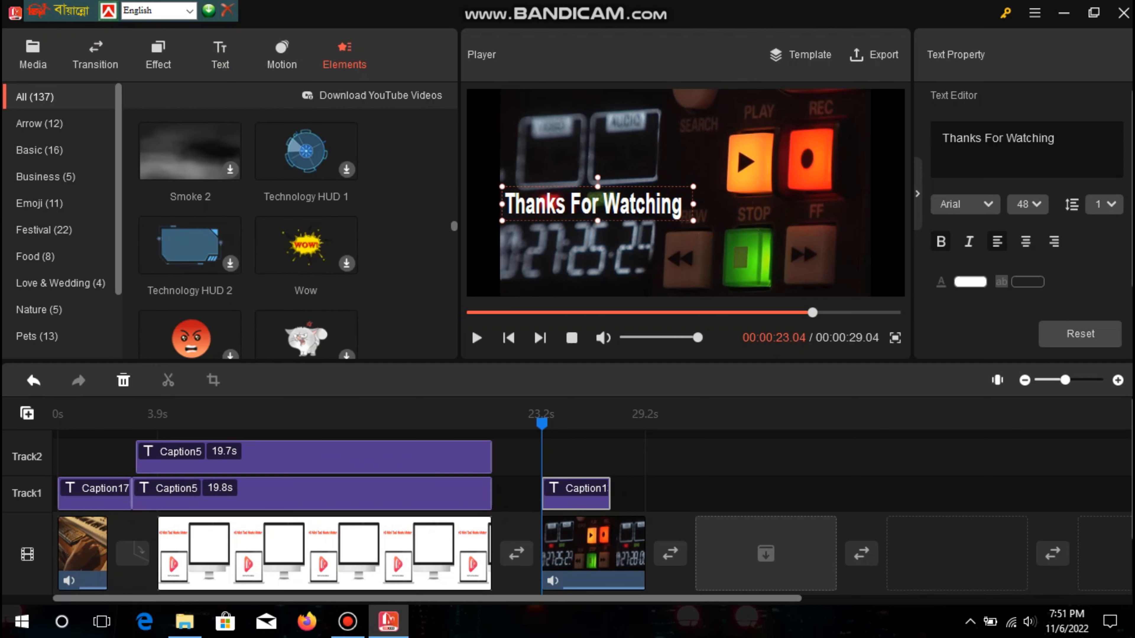
pyautogui.scroll(3, 248, 232)
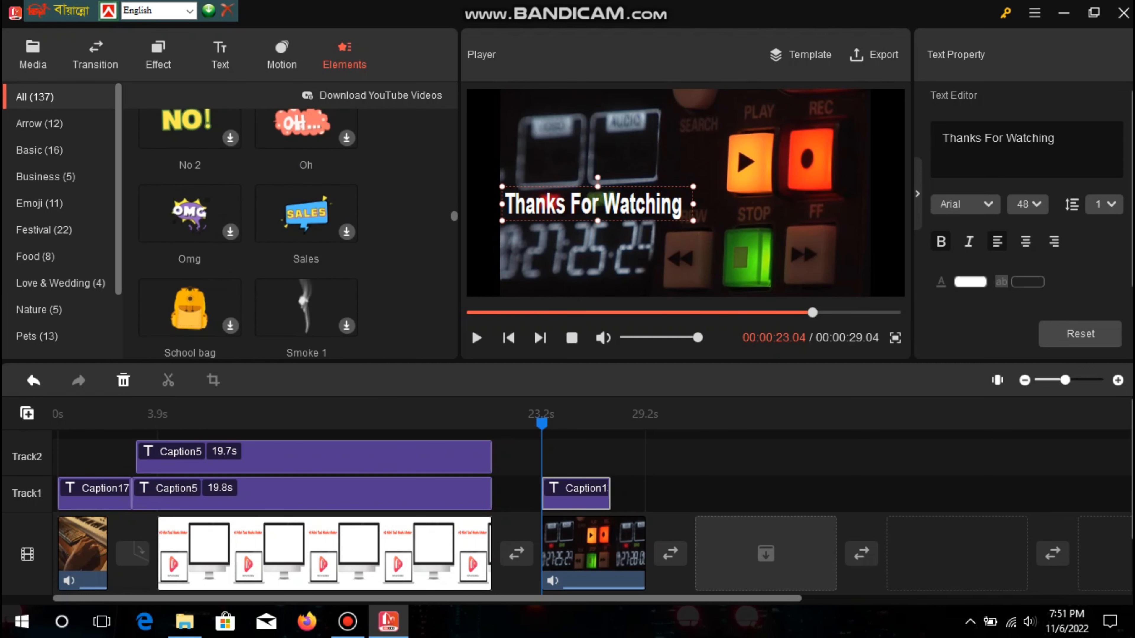
pyautogui.scroll(-8, 192, 282)
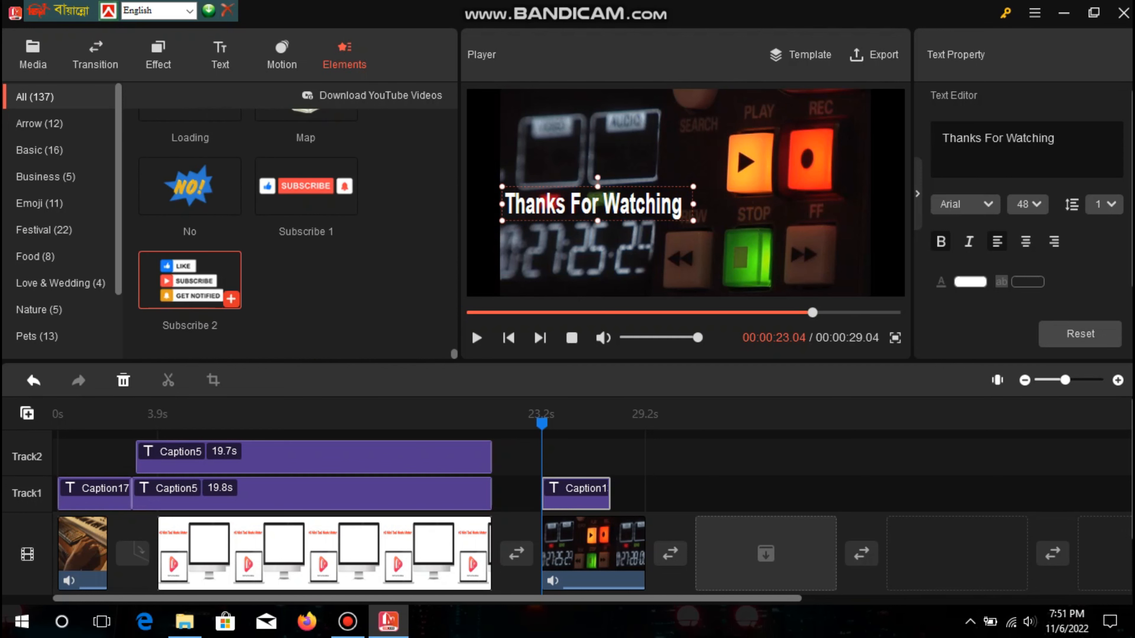
pyautogui.click(231, 298)
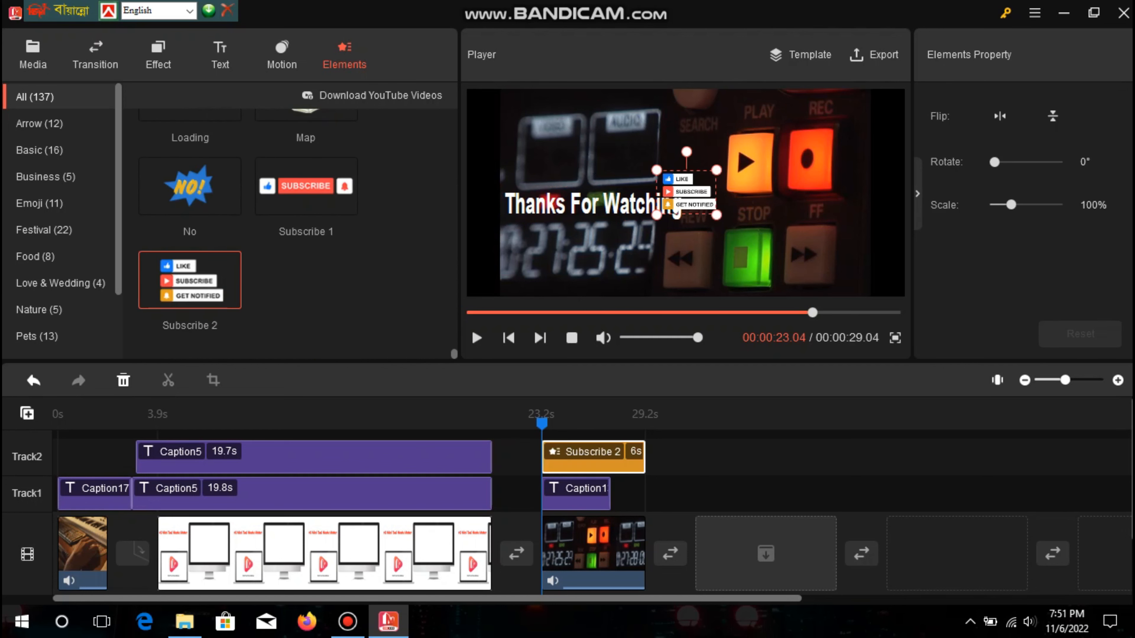
pyautogui.moveTo(610, 494); pyautogui.dragTo(644, 493)
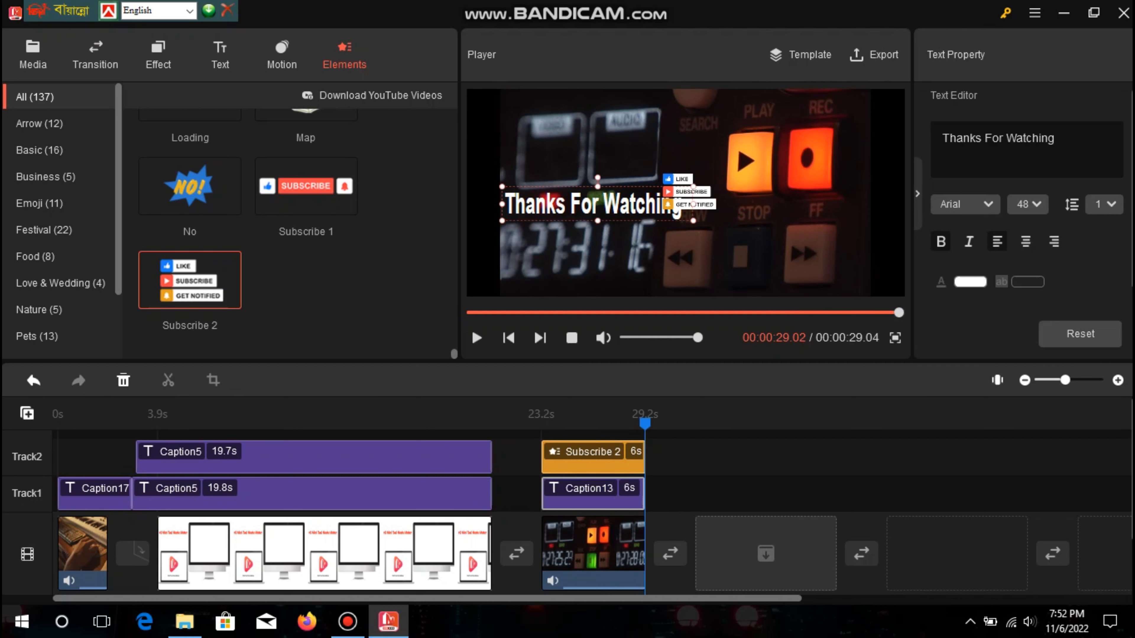
# Step: Append the pexels-diva-plavalag clip of the cheering group after the recorder buttons clip on the timeline
pyautogui.click(33, 53)
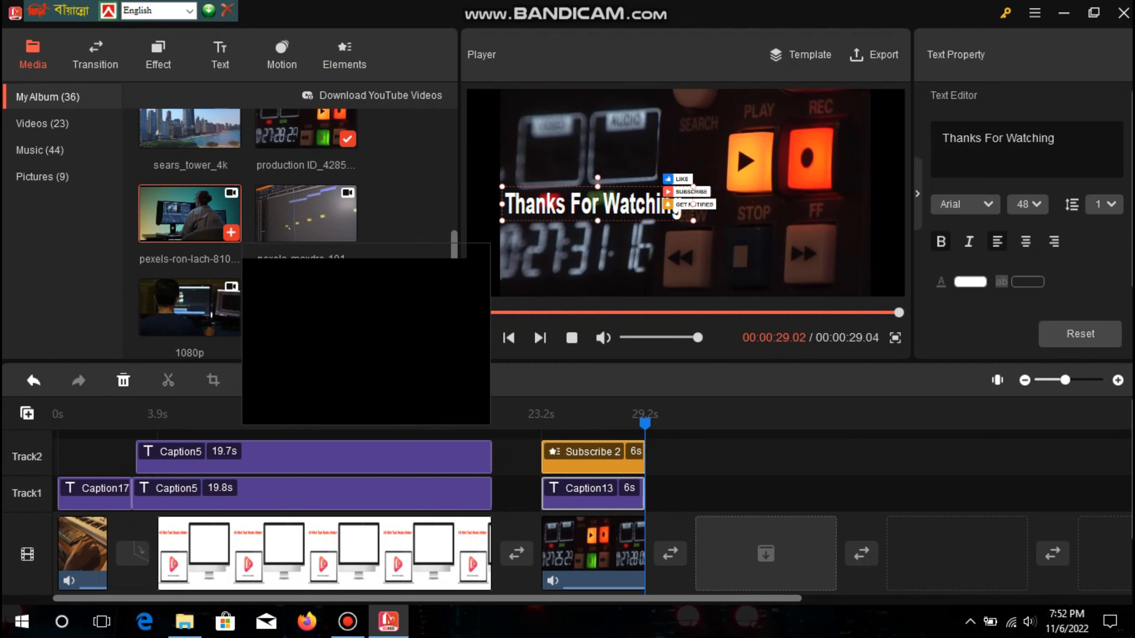
pyautogui.scroll(-2, 289, 227)
pyautogui.scroll(-1, 306, 215)
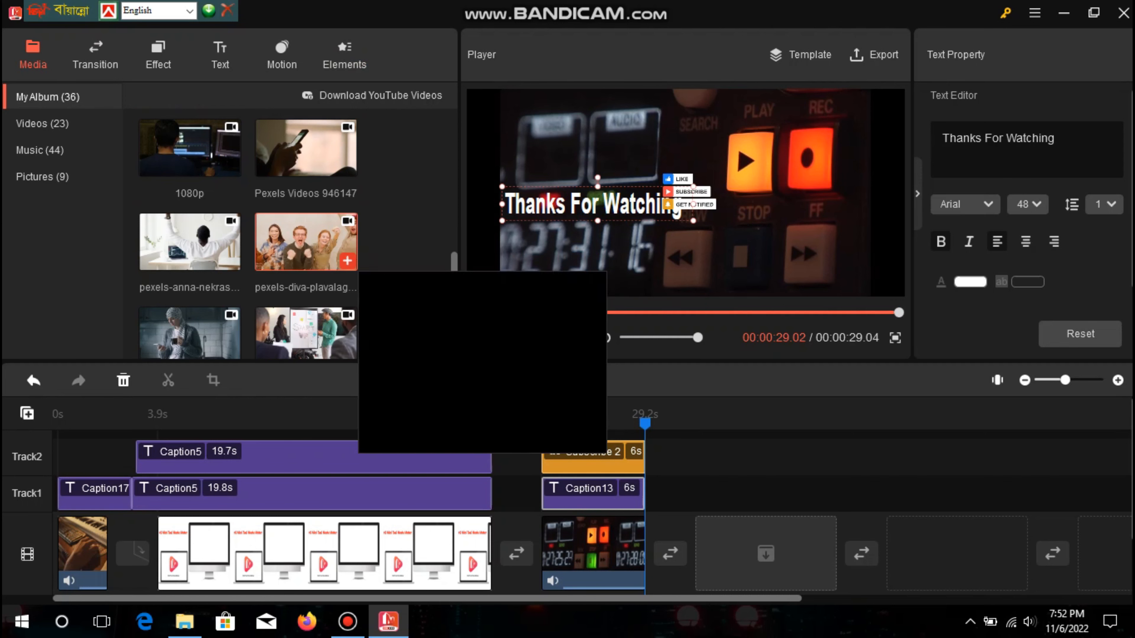
pyautogui.scroll(3, 306, 223)
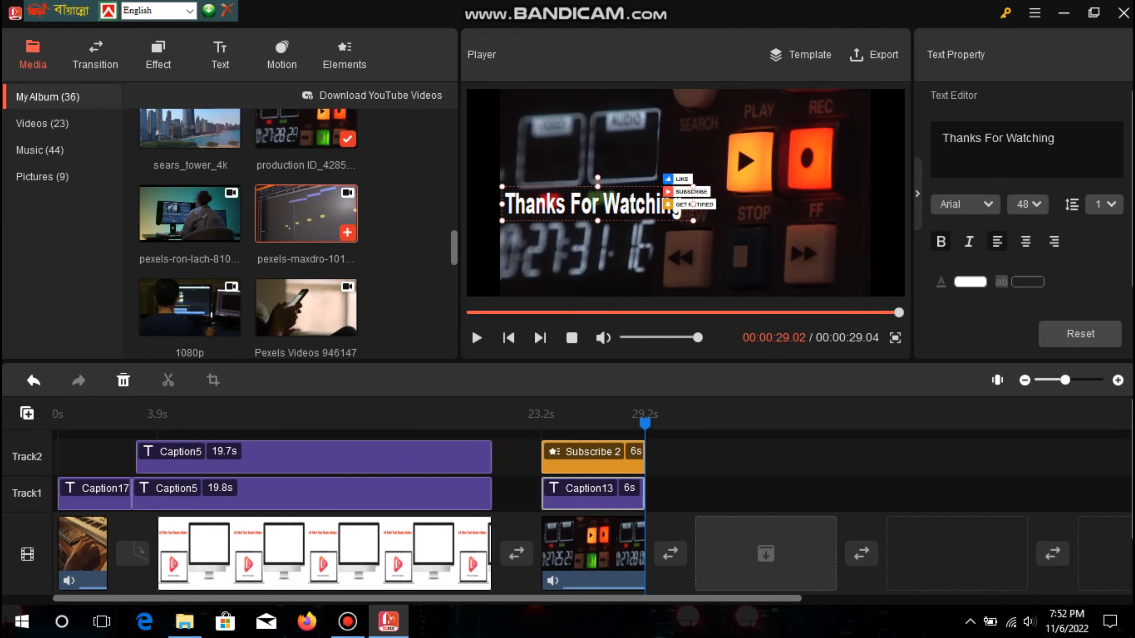
pyautogui.scroll(1, 306, 232)
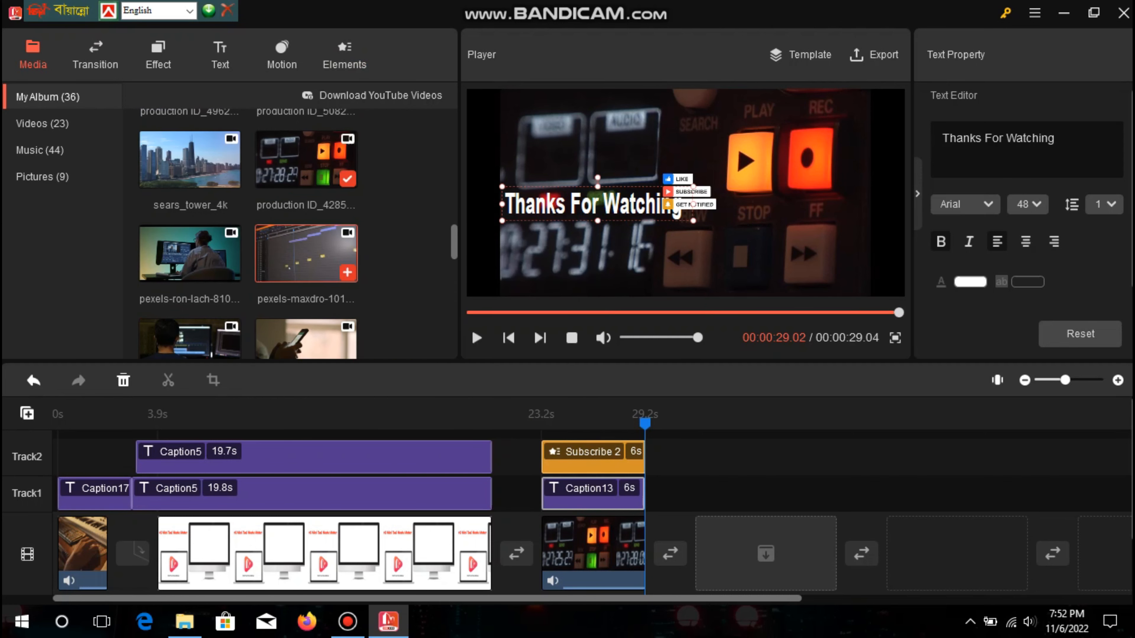
pyautogui.scroll(1, 306, 226)
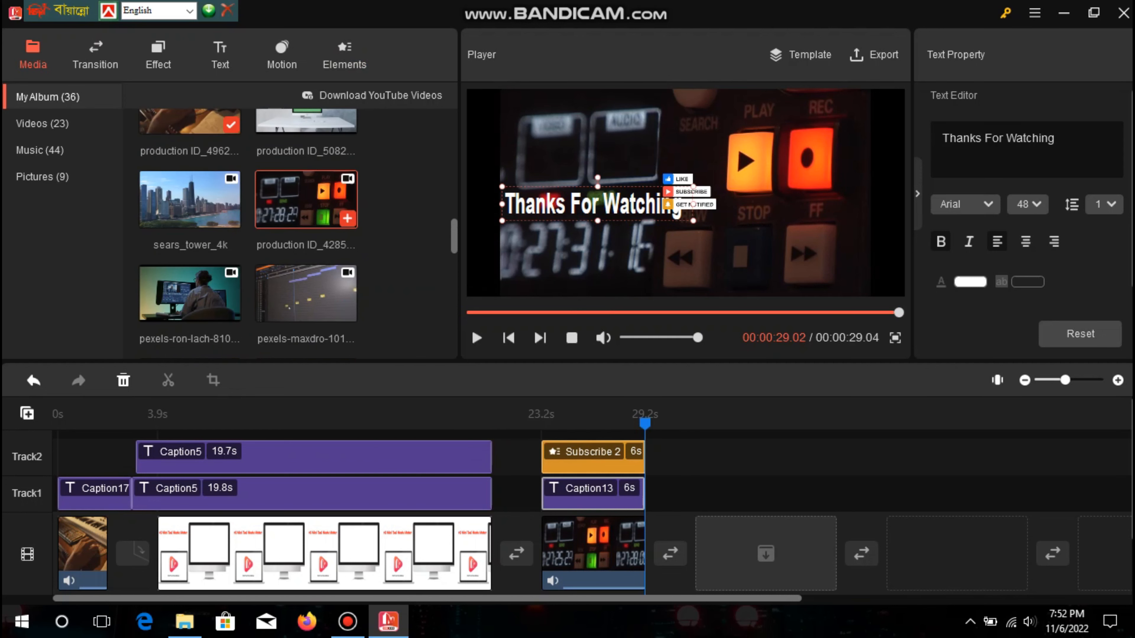
pyautogui.scroll(2, 307, 201)
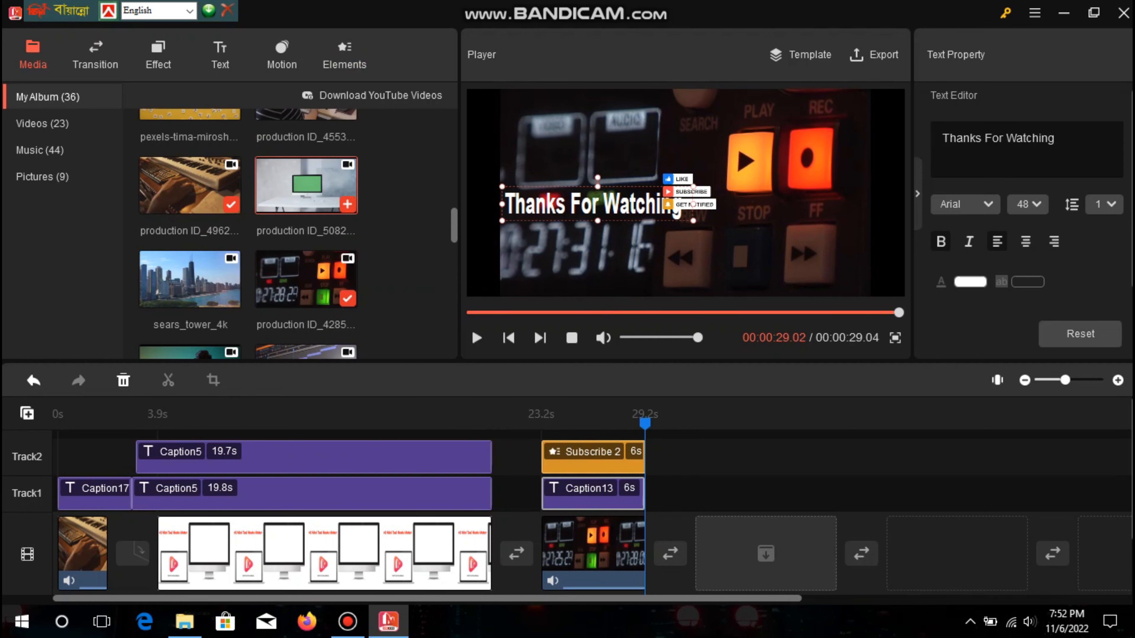
pyautogui.scroll(2, 192, 179)
pyautogui.scroll(3, 192, 188)
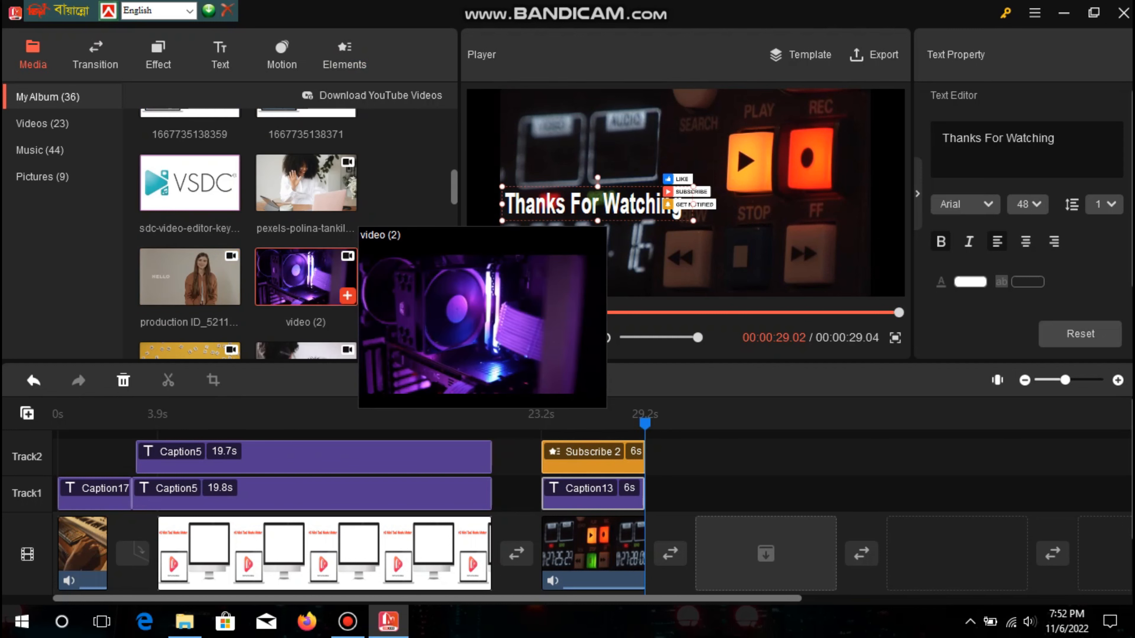
pyautogui.scroll(-5, 307, 198)
pyautogui.scroll(-4, 307, 199)
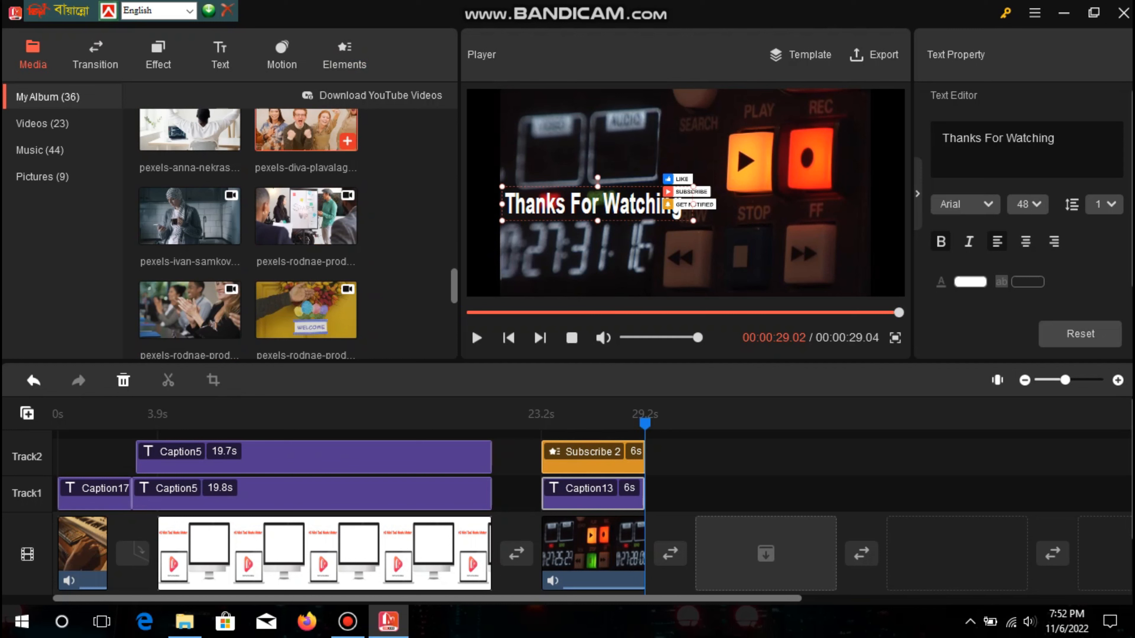
pyautogui.click(347, 141)
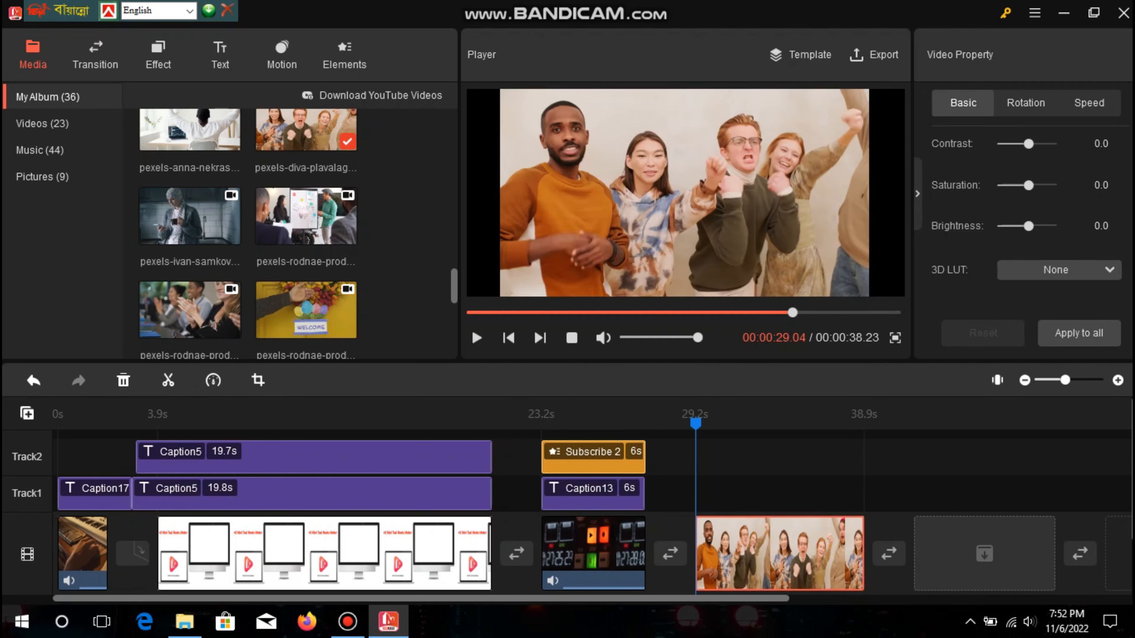
# Step: Extend the Subscribe 2 element to 15.8 s and the "Thanks For Watching" caption to 15.6 s, covering the cheering group clip
pyautogui.moveTo(645, 456); pyautogui.dragTo(863, 456)
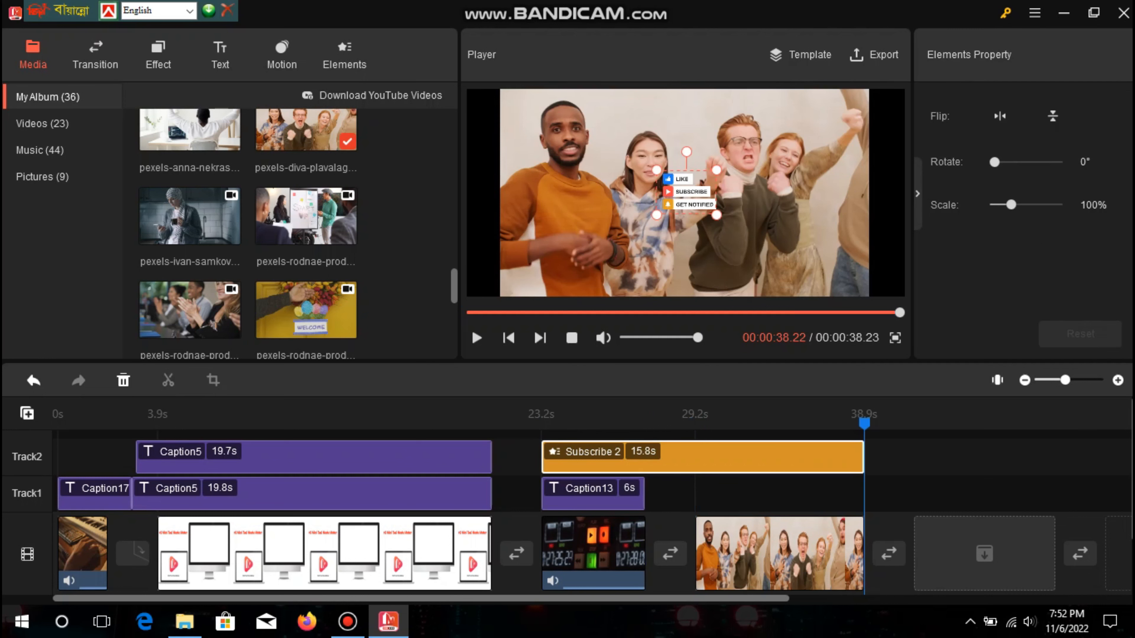
pyautogui.moveTo(644, 494); pyautogui.dragTo(862, 493)
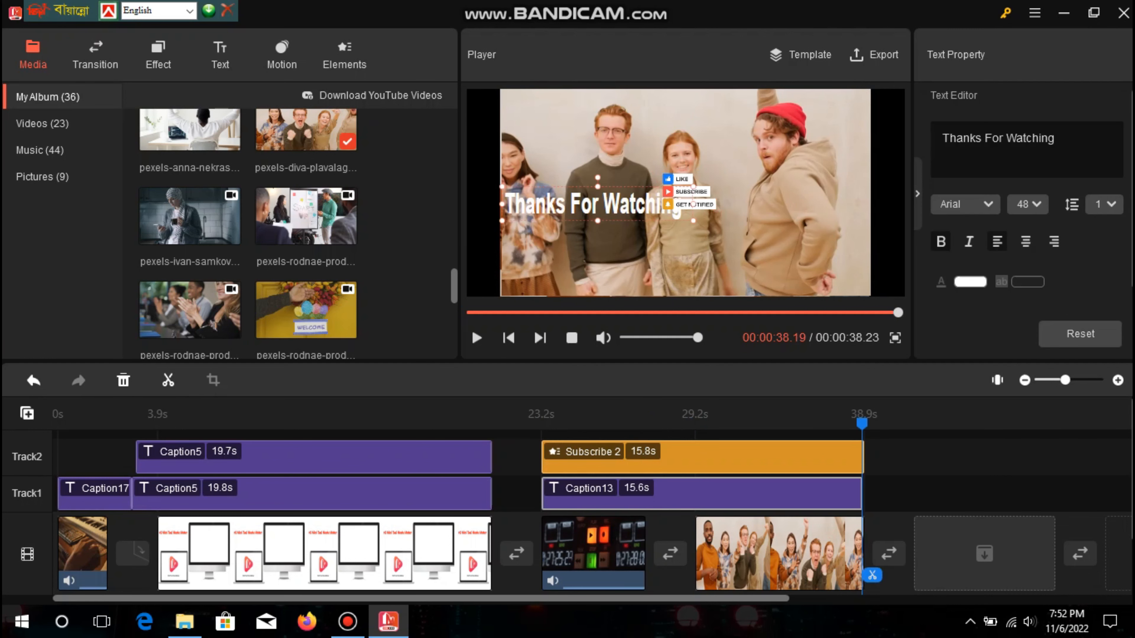
# Step: Enlarge the Subscribe 2 element to 219% and position it just to the right of the "Thanks For Watching" title
pyautogui.click(715, 460)
pyautogui.moveTo(687, 192); pyautogui.dragTo(868, 245)
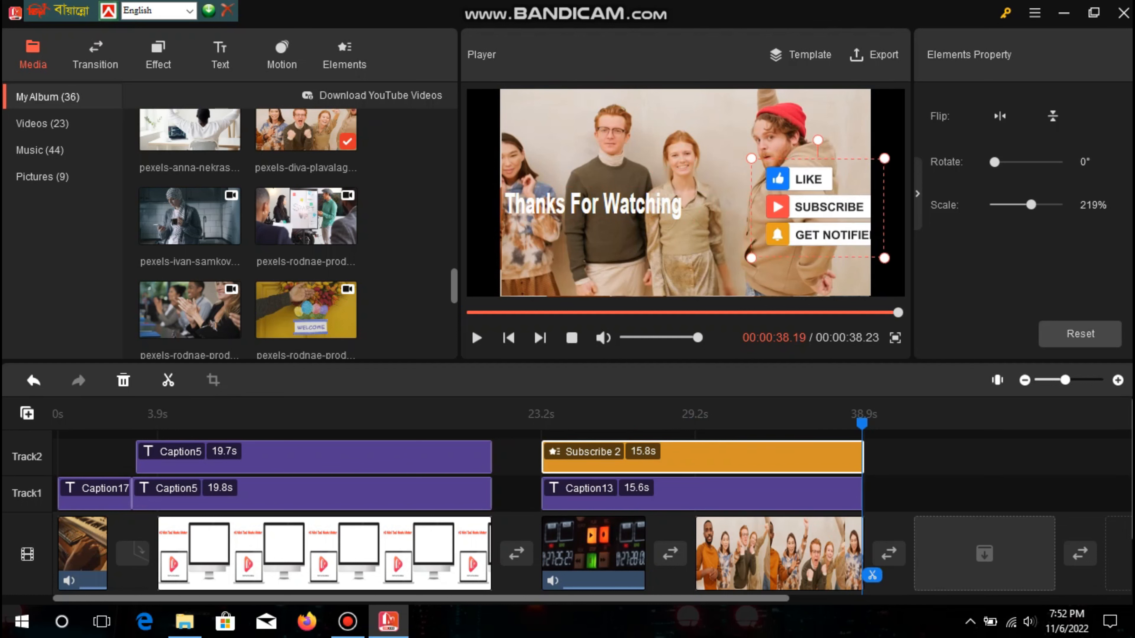
pyautogui.moveTo(818, 201); pyautogui.dragTo(764, 194)
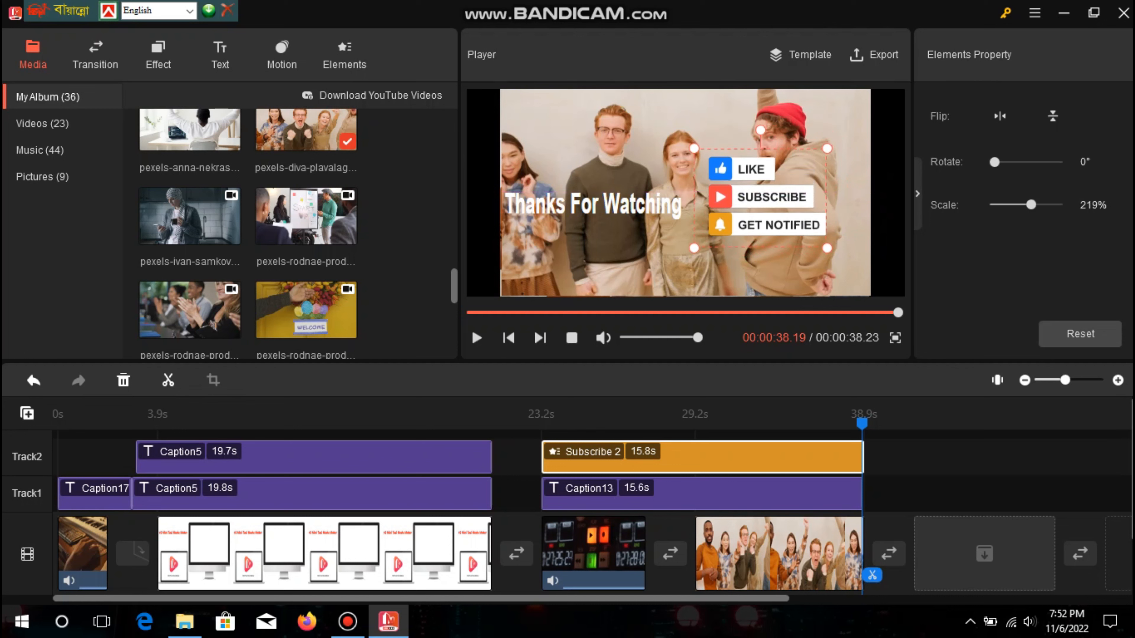
pyautogui.moveTo(594, 203)
pyautogui.mouseDown()
pyautogui.moveTo(608, 203)
pyautogui.moveTo(598, 204)
pyautogui.mouseUp()
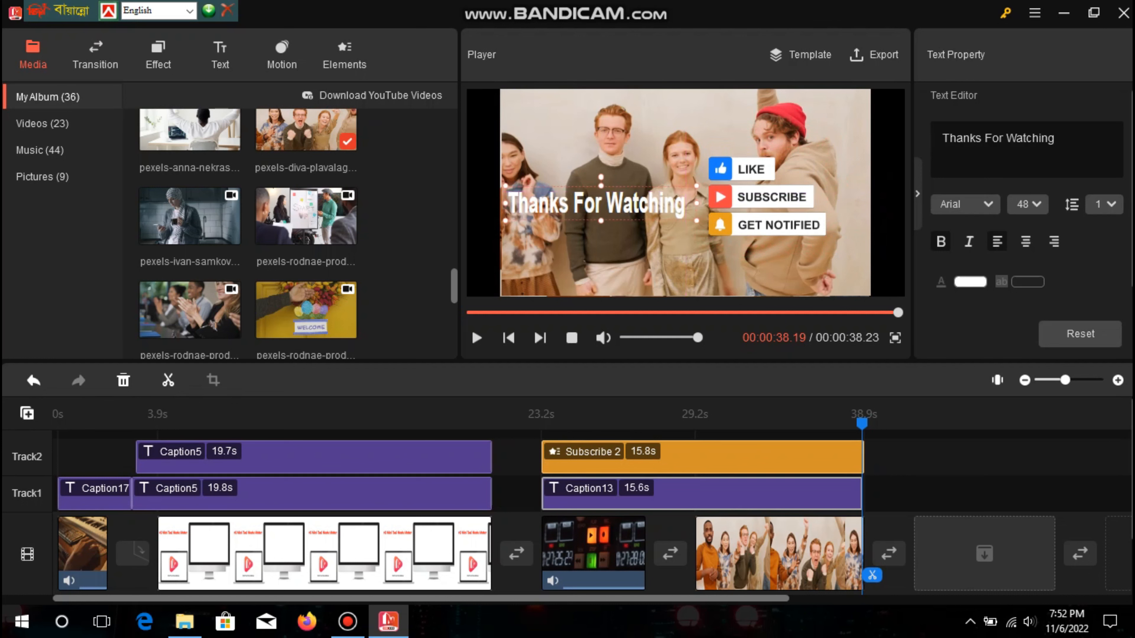
pyautogui.moveTo(764, 197); pyautogui.dragTo(766, 197)
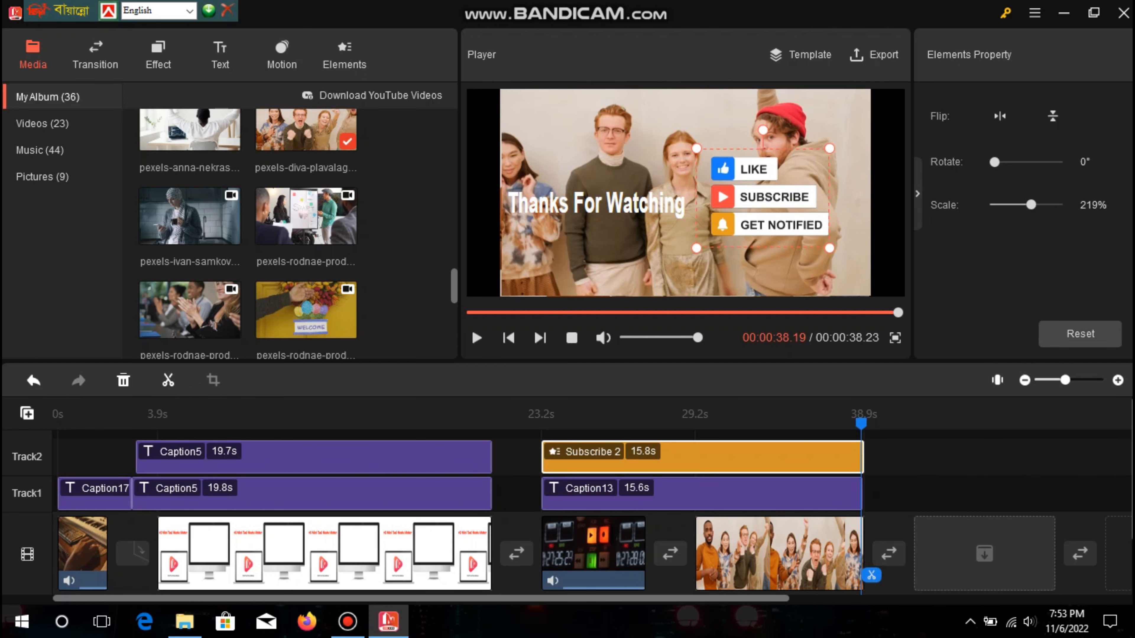
# Step: Move the playhead back to the start of the timeline and look through the media album
pyautogui.moveTo(862, 423); pyautogui.dragTo(59, 422)
pyautogui.scroll(1, 190, 254)
pyautogui.scroll(-8, 190, 202)
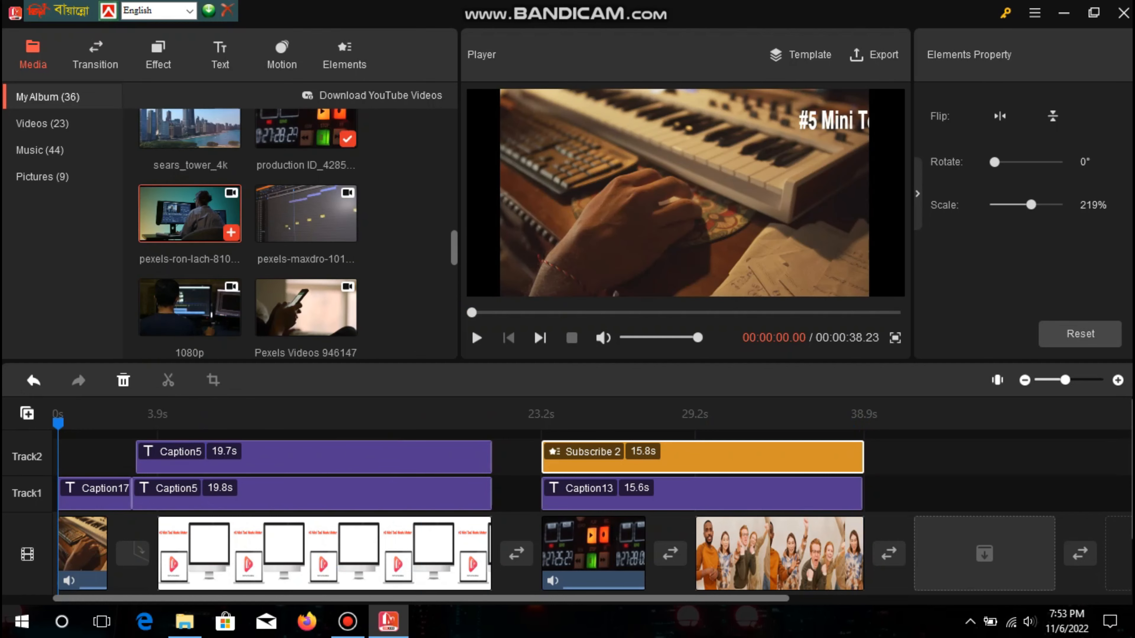
pyautogui.scroll(8, 192, 156)
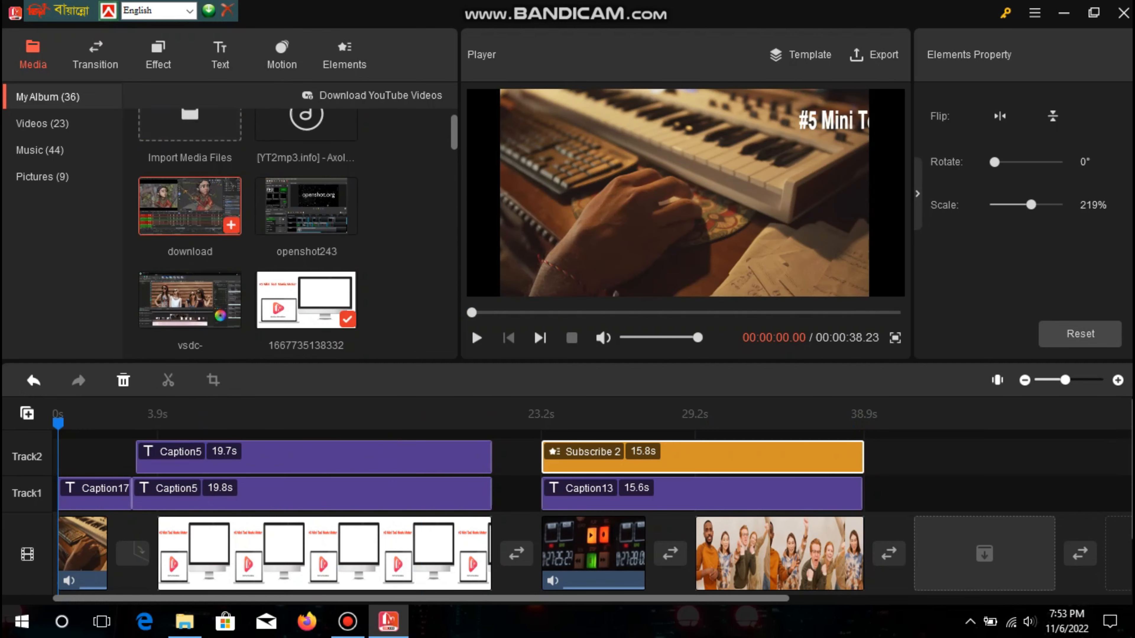
pyautogui.click(190, 151)
pyautogui.scroll(-3, 295, 178)
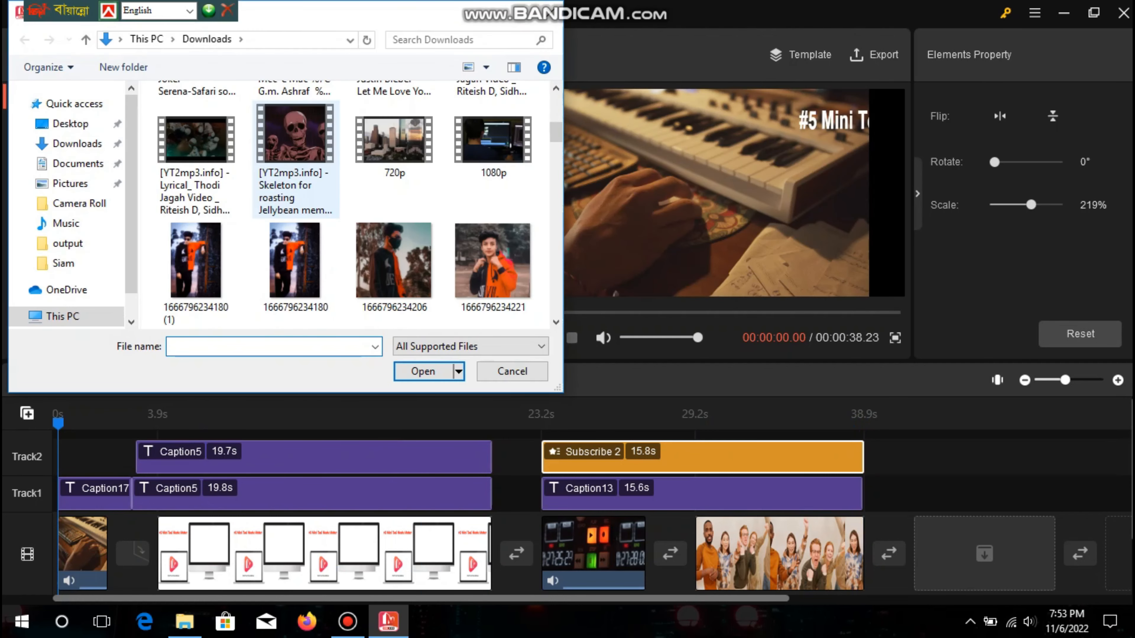
pyautogui.scroll(8, 295, 179)
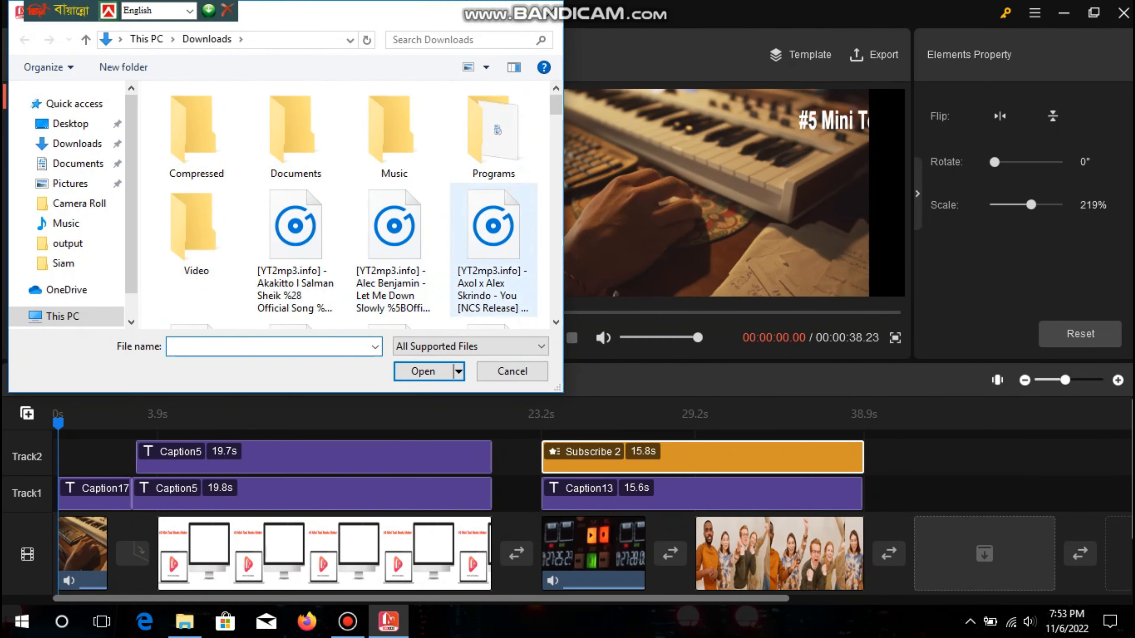
pyautogui.click(551, 13)
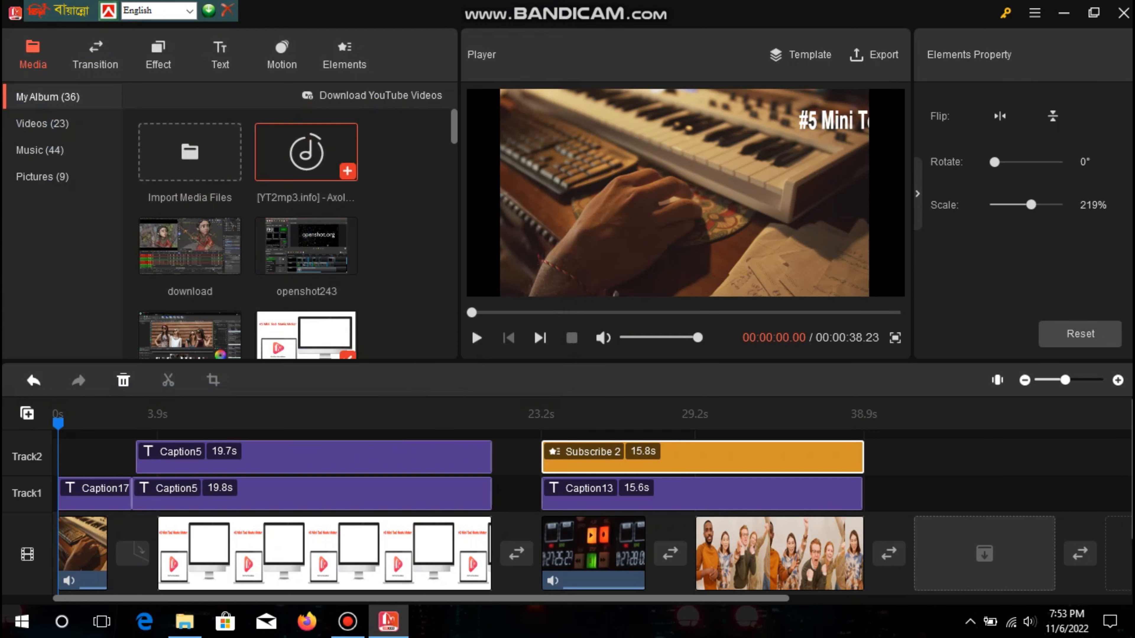
# Step: Select the feature picture clip on the timeline and preview the CircleOpen transition
pyautogui.scroll(-2, 594, 496)
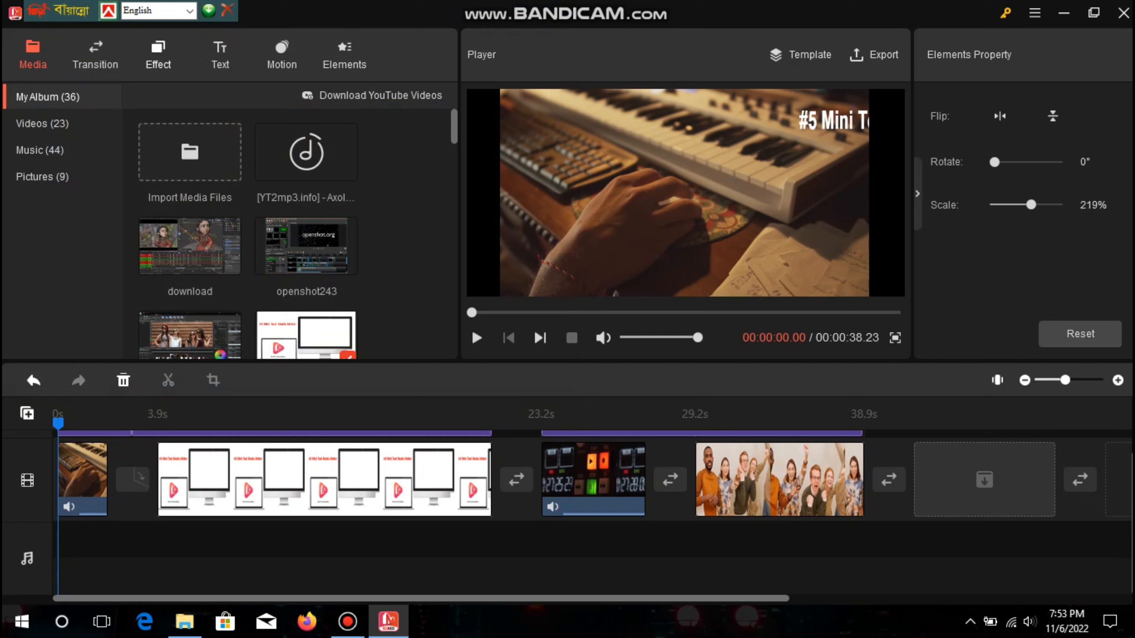
pyautogui.click(158, 54)
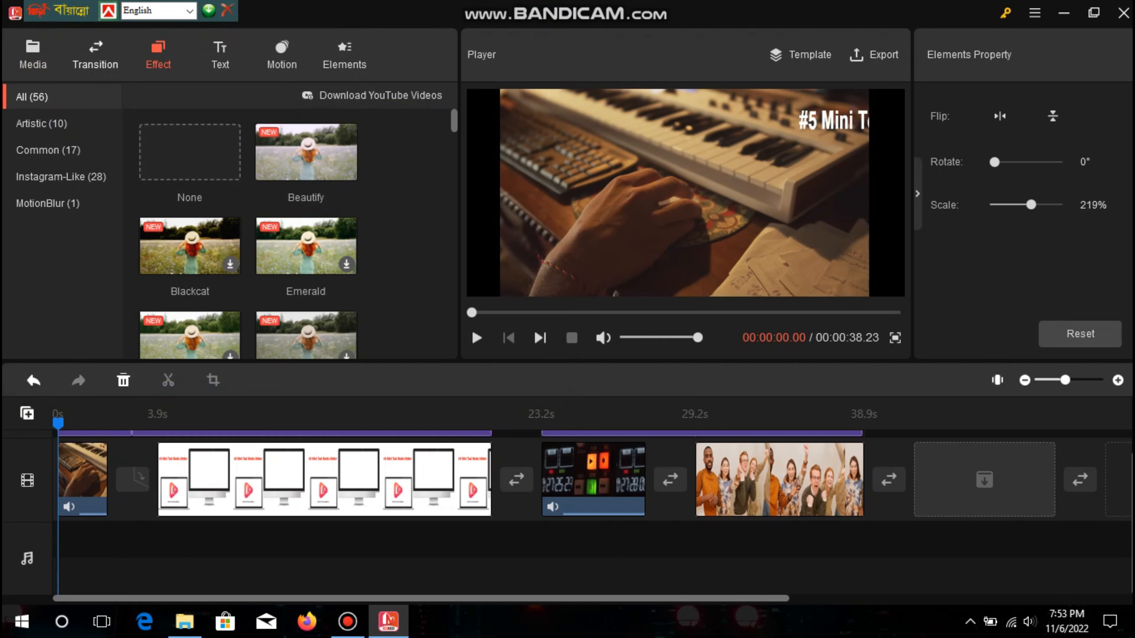
pyautogui.click(170, 453)
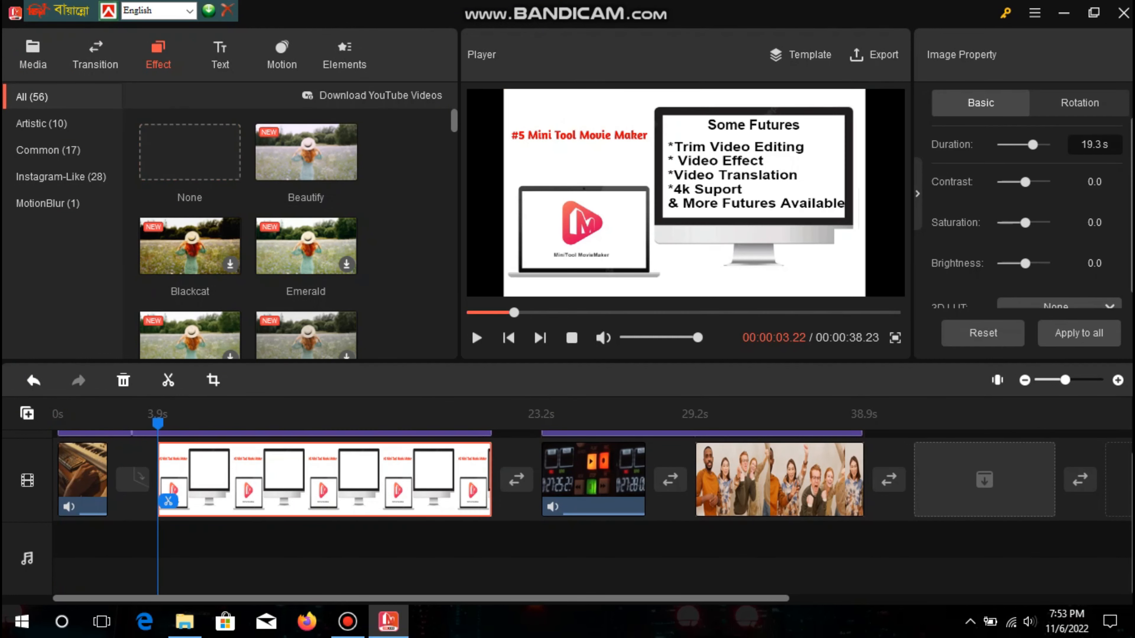
pyautogui.click(96, 54)
pyautogui.scroll(-1, 190, 268)
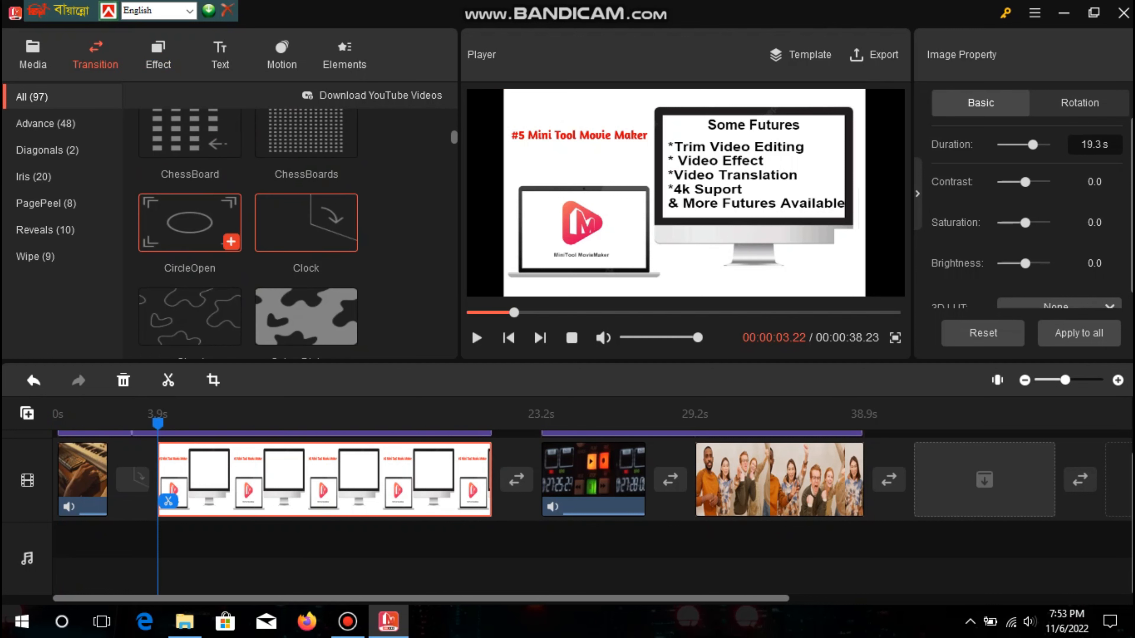
pyautogui.moveTo(190, 222)
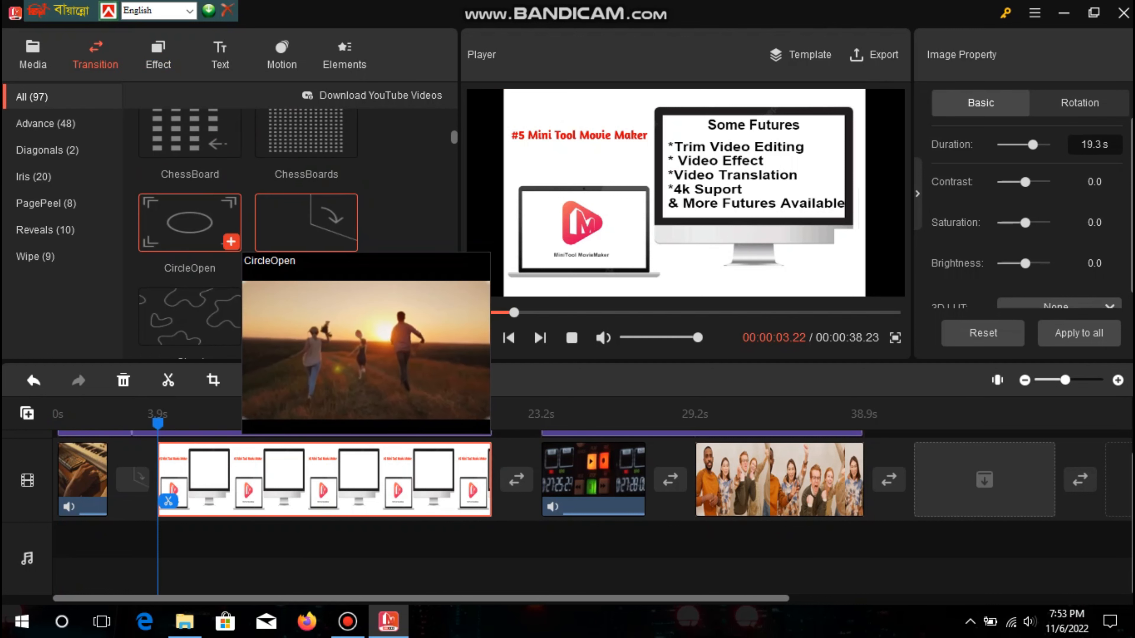